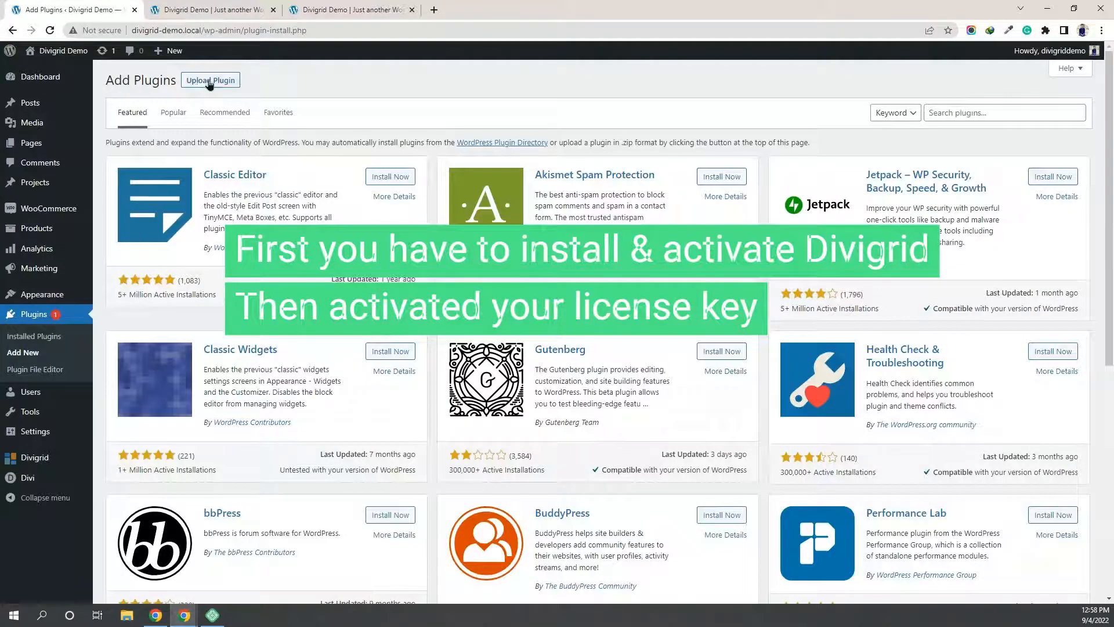
# Step: Look over the plugin upload form, the DiviGrid Modules, Templates and Upcoming sections, and the license activation page
pyautogui.click(203, 81)
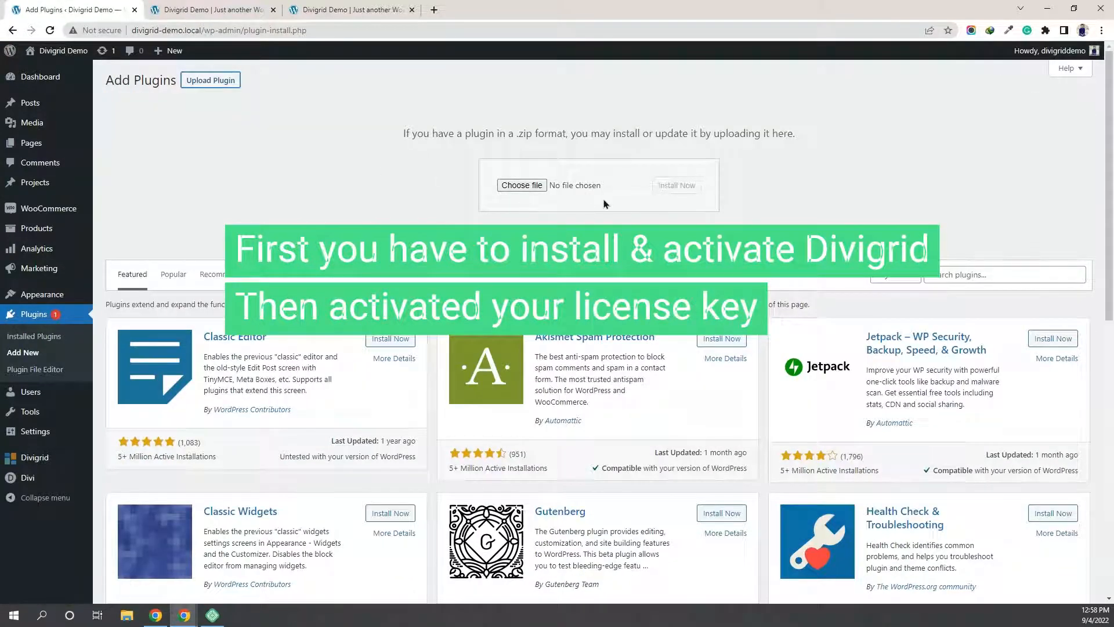
pyautogui.click(32, 461)
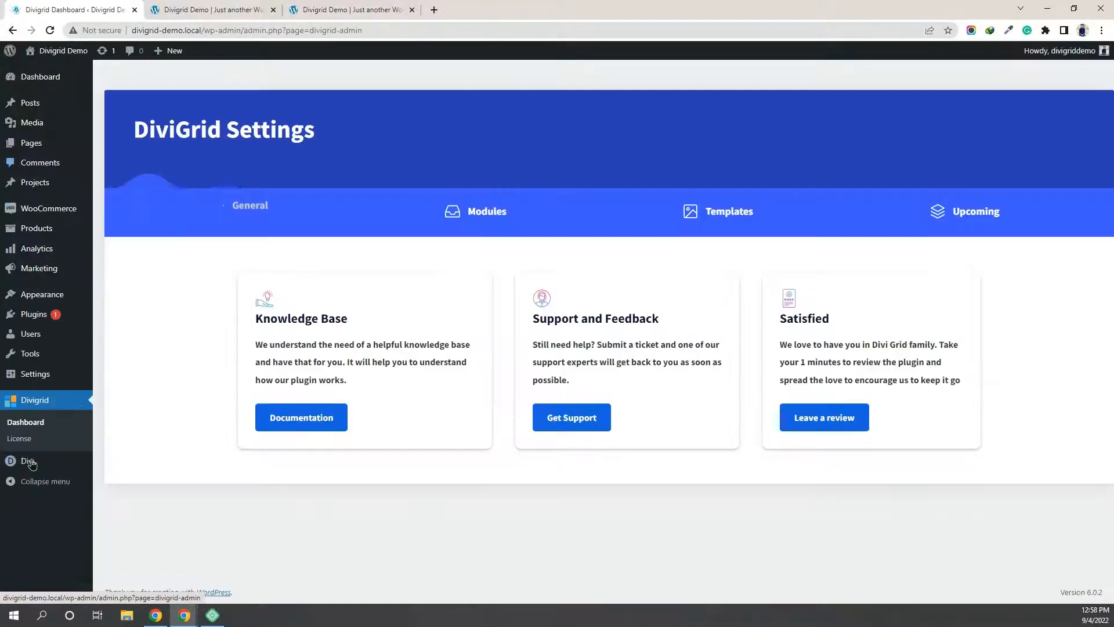
pyautogui.click(482, 210)
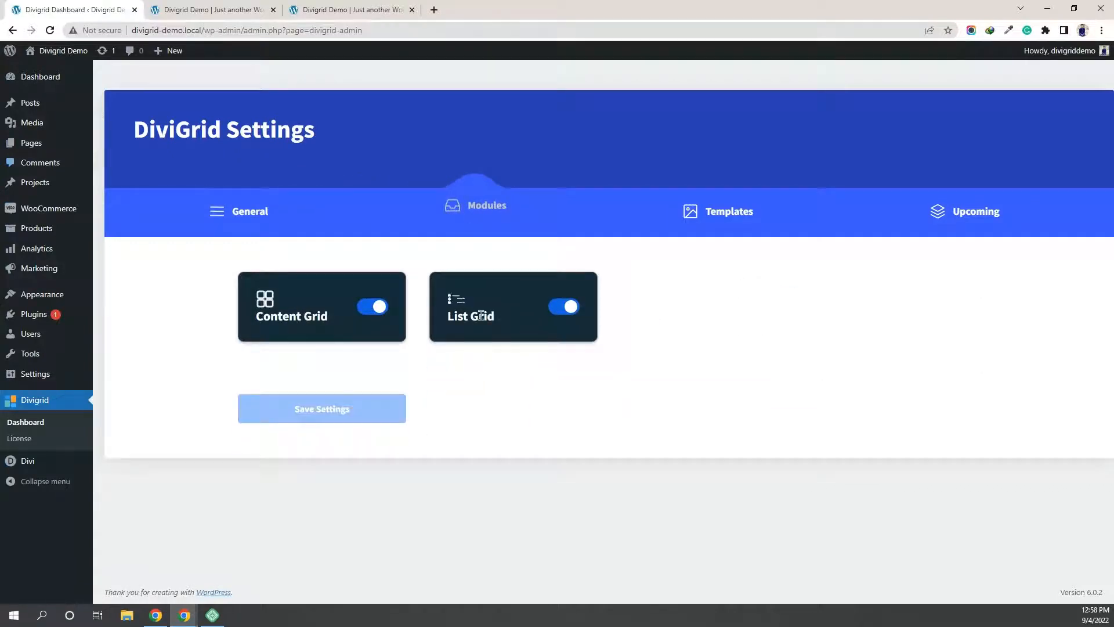
pyautogui.click(734, 221)
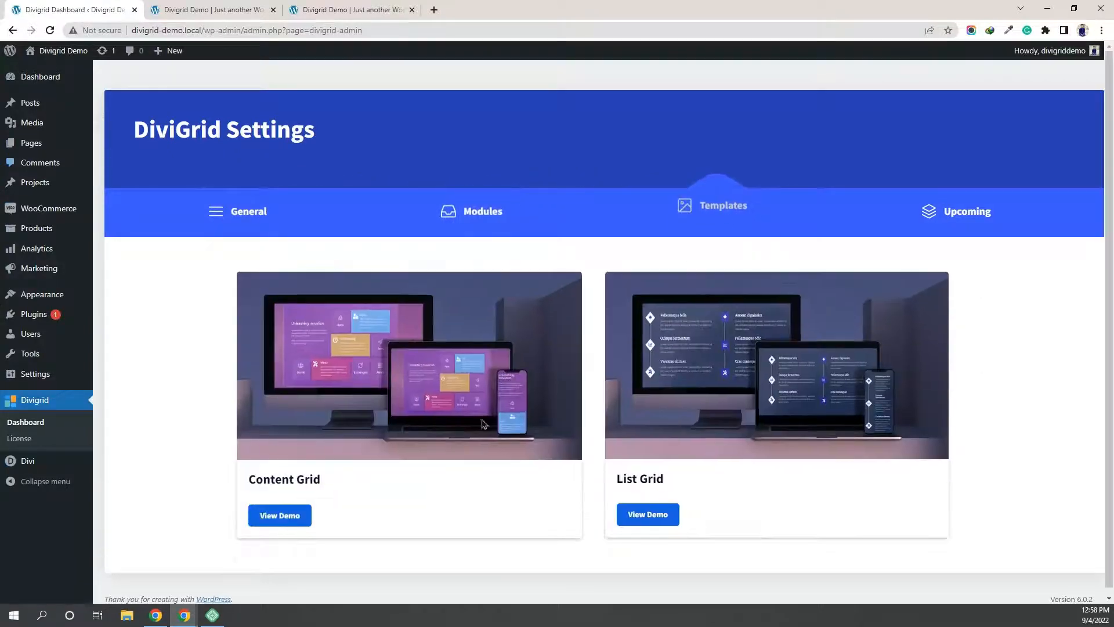
pyautogui.click(979, 216)
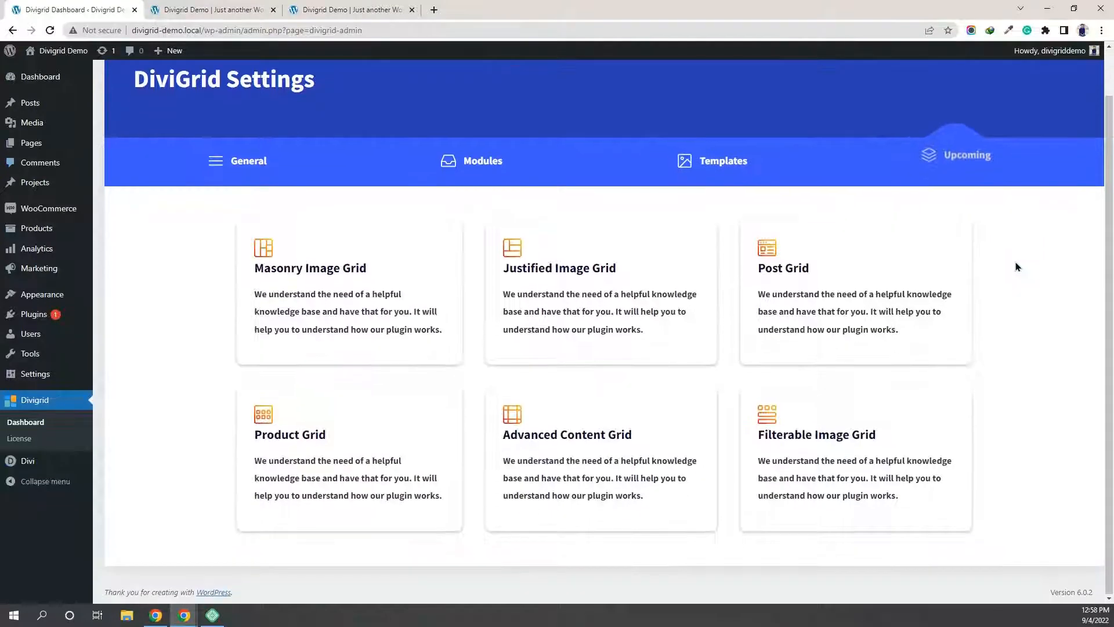
pyautogui.click(34, 443)
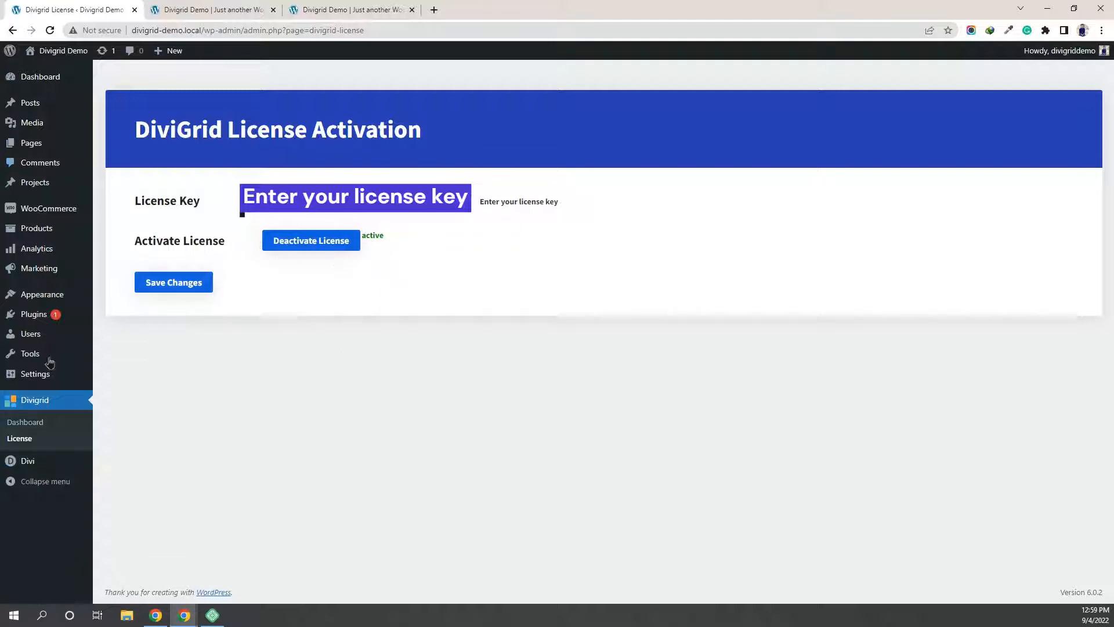
# Step: Insert a single-column row with a Divi Content Grid module on the page open in the Visual Builder
pyautogui.click(222, 10)
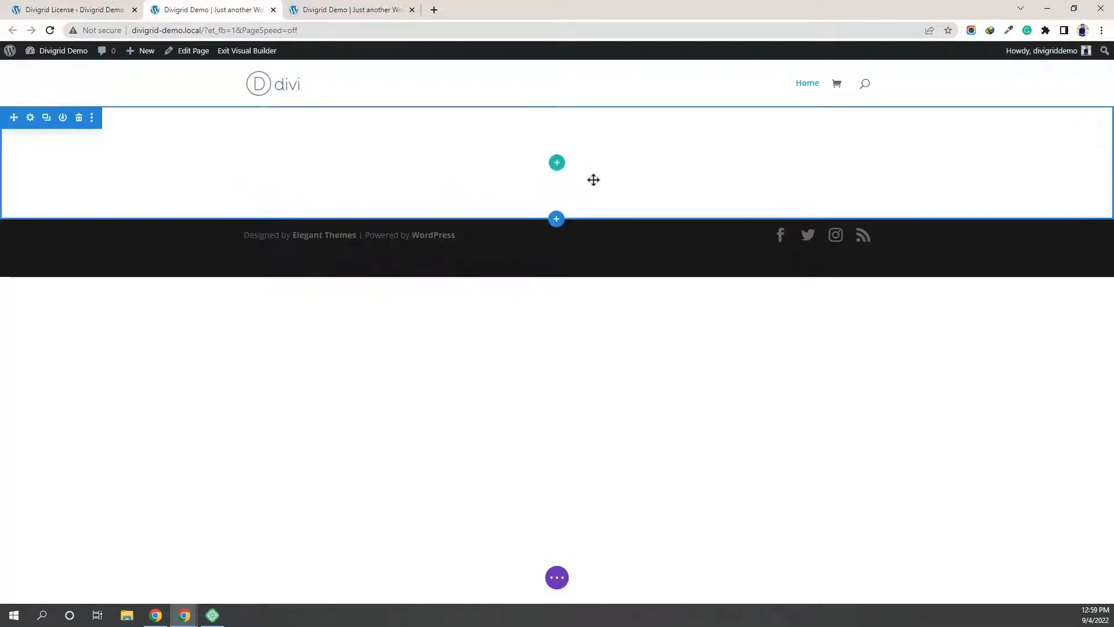
pyautogui.click(557, 162)
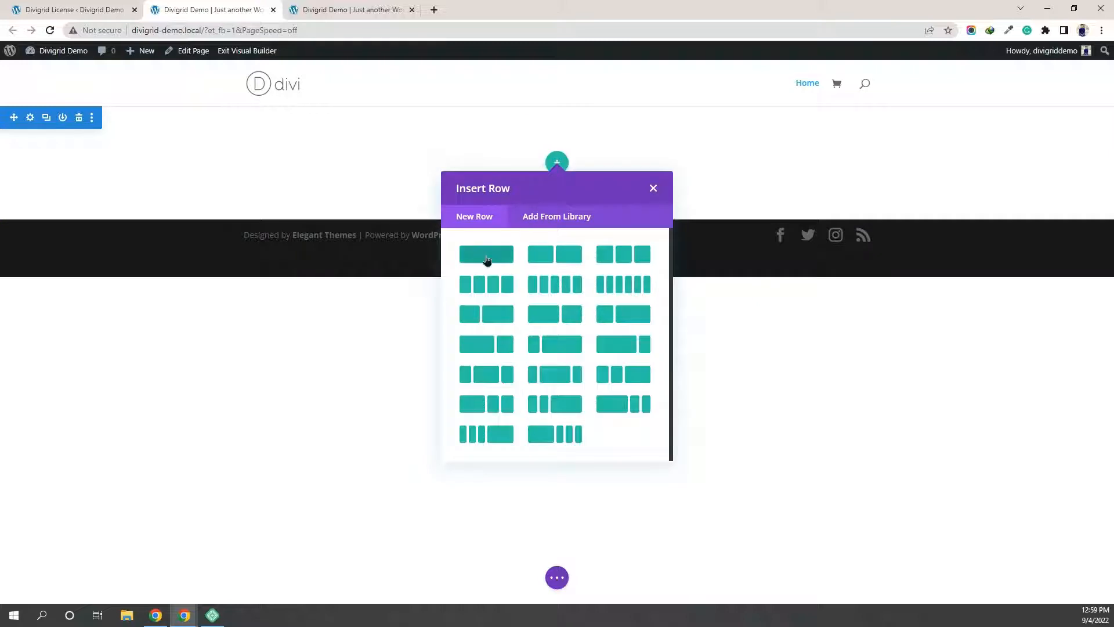
pyautogui.click(493, 256)
pyautogui.scroll(-3, 516, 309)
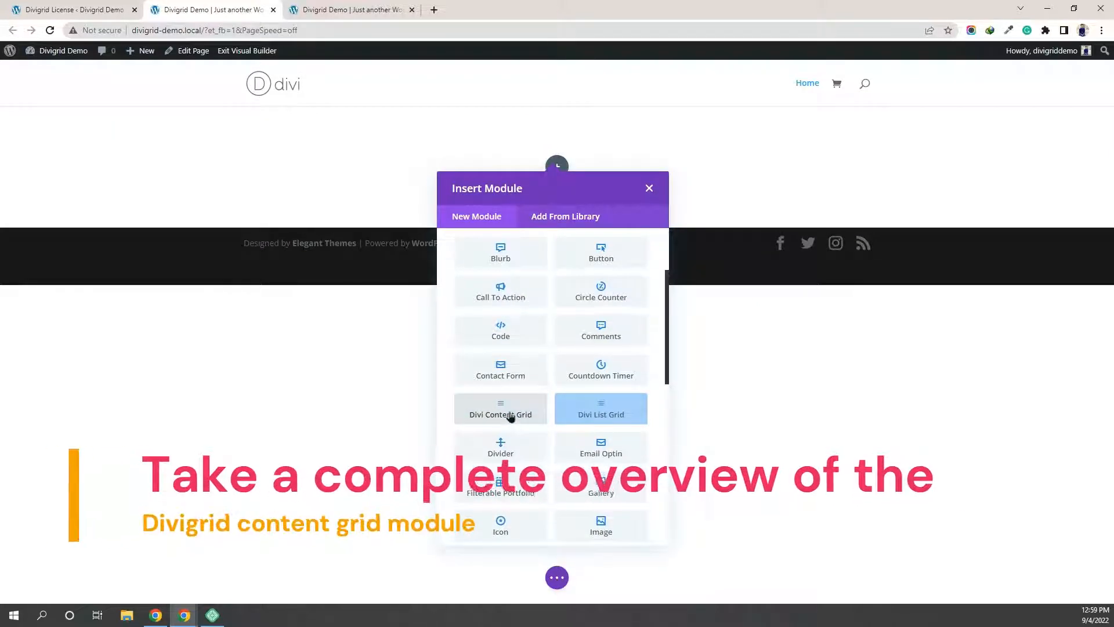
pyautogui.click(510, 414)
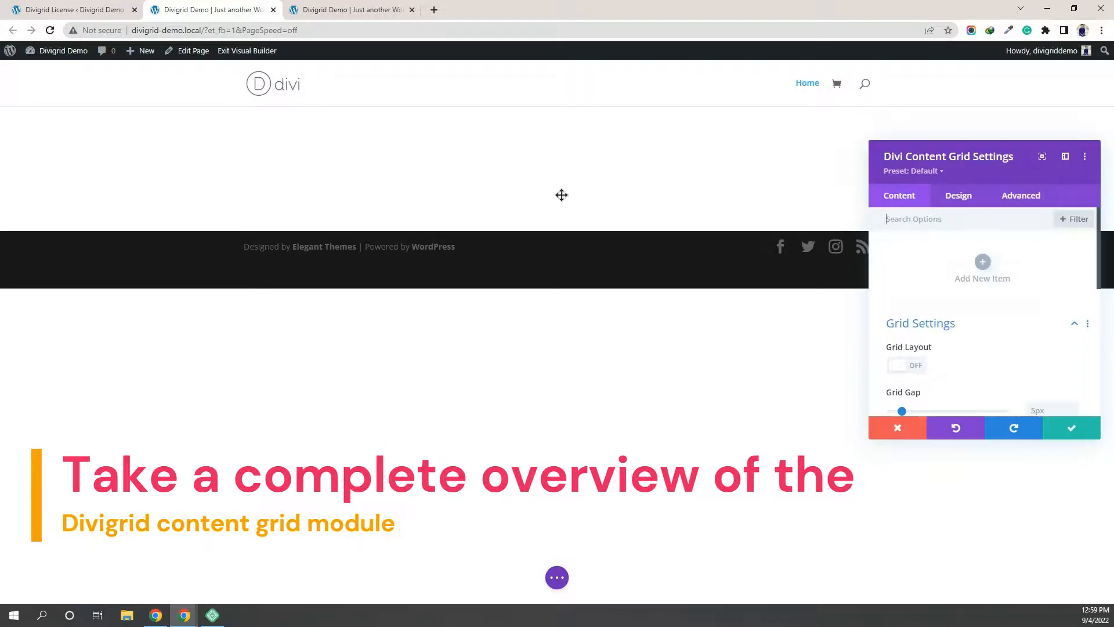
# Step: Add a new item with its default content to the content grid
pyautogui.click(983, 262)
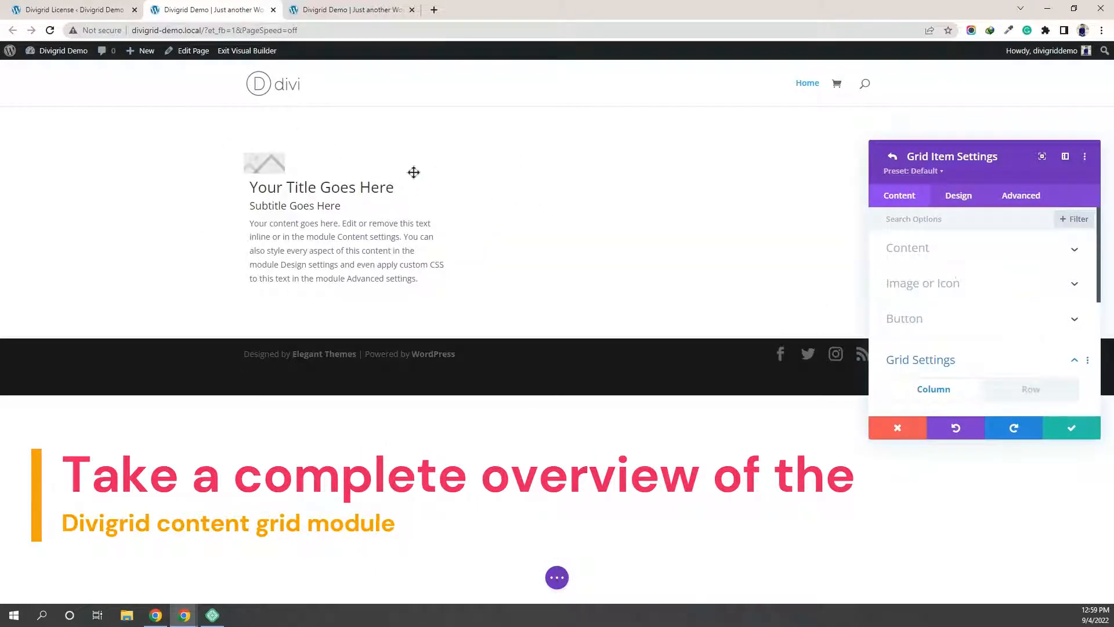
pyautogui.click(934, 361)
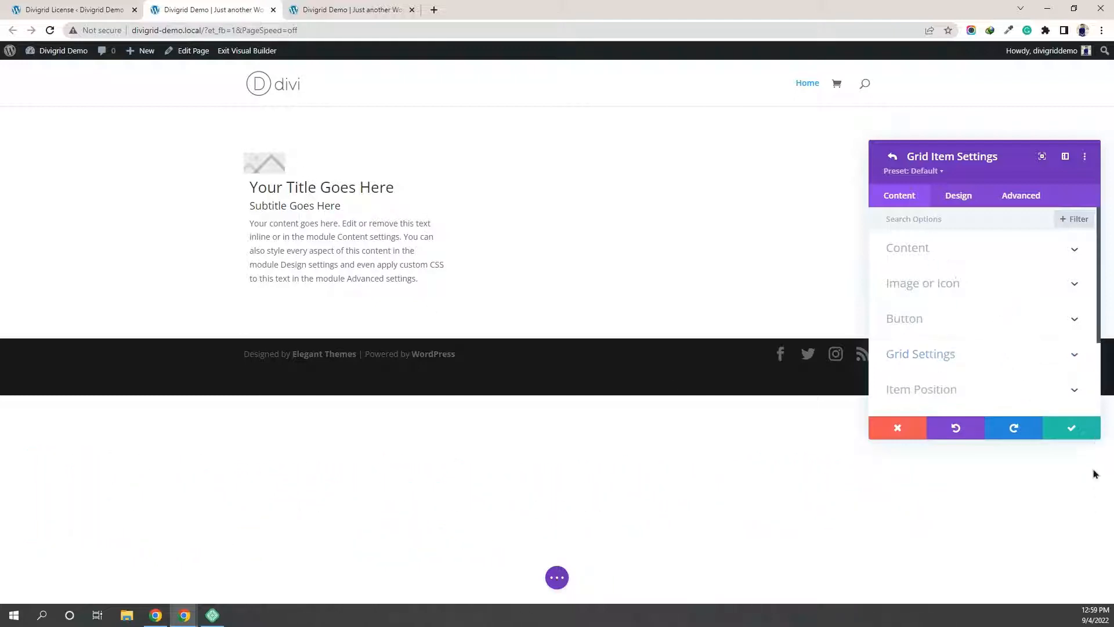
pyautogui.click(1073, 429)
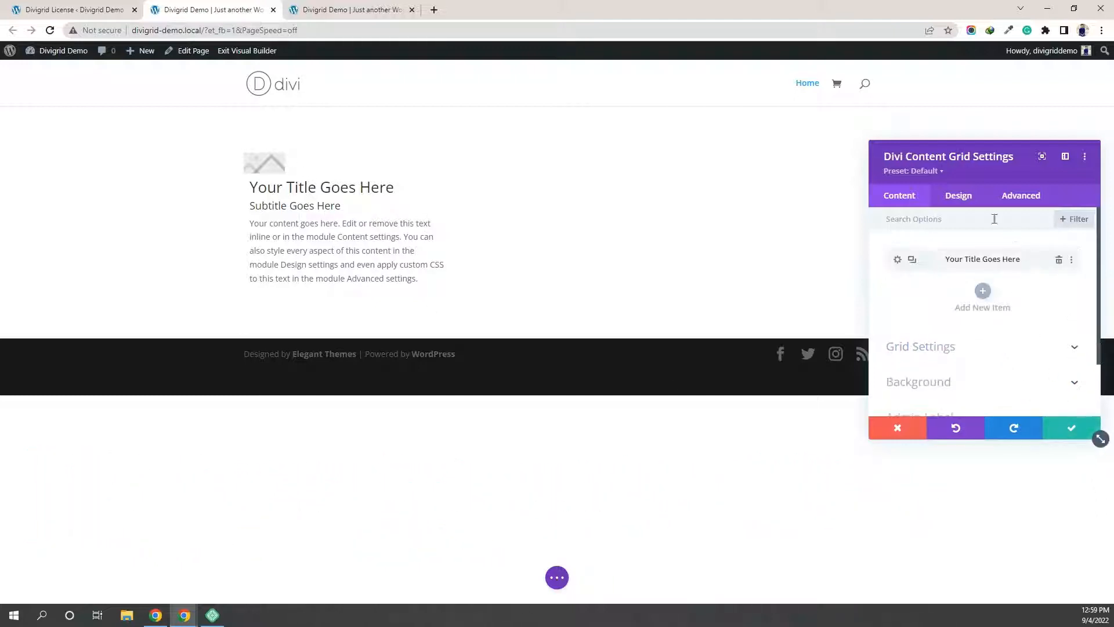
# Step: Set the grid item's image to img-38-200x300-1.jpg from the media library
pyautogui.click(898, 260)
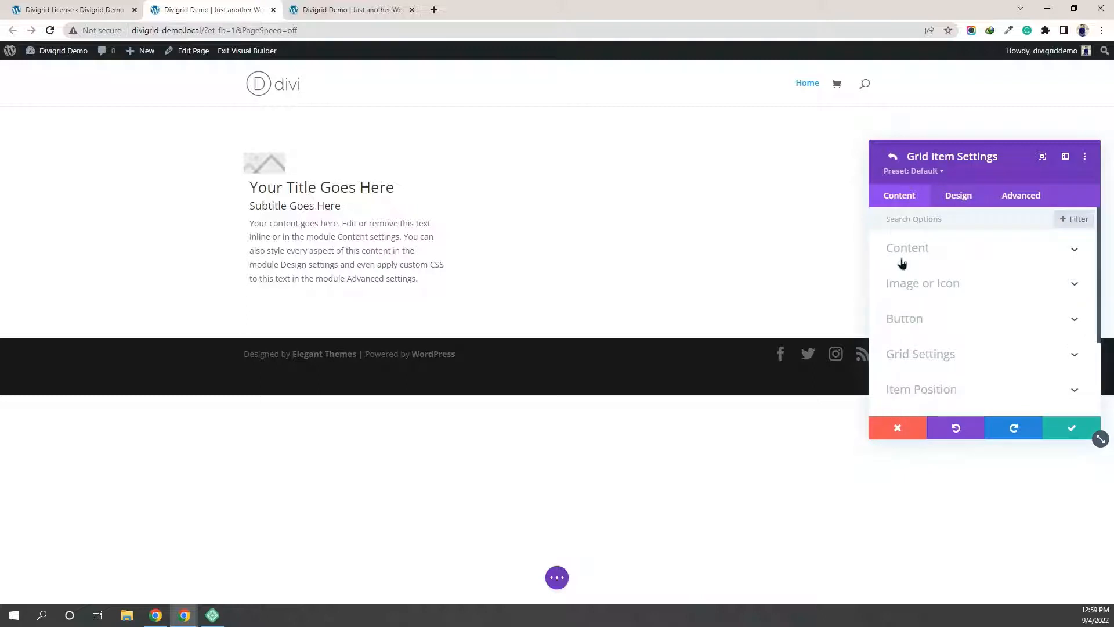
pyautogui.click(930, 286)
pyautogui.click(927, 321)
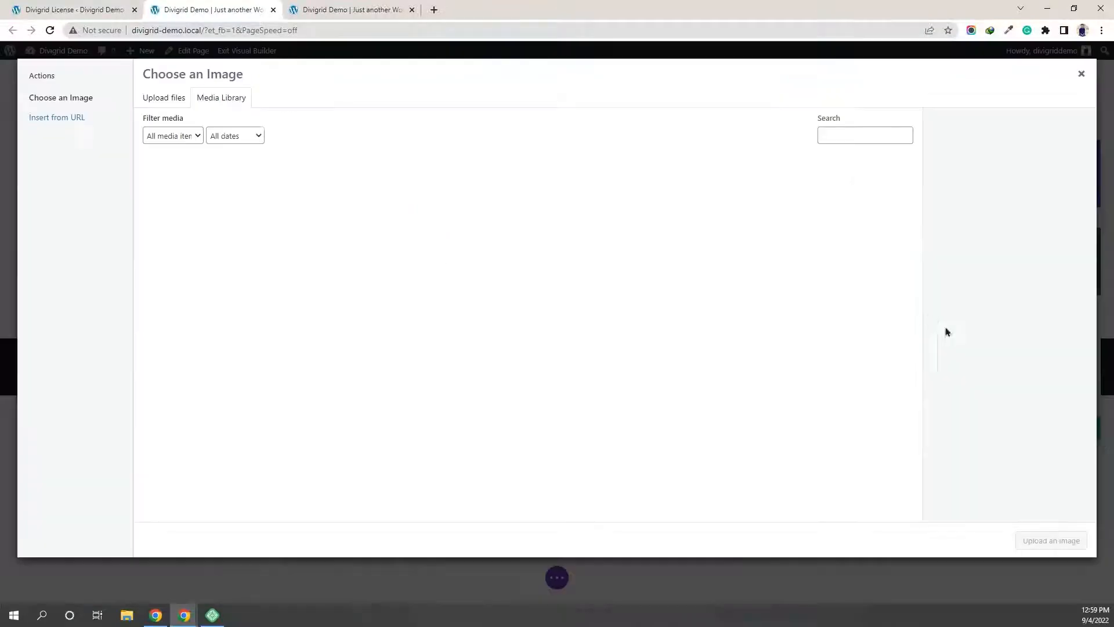
pyautogui.click(526, 284)
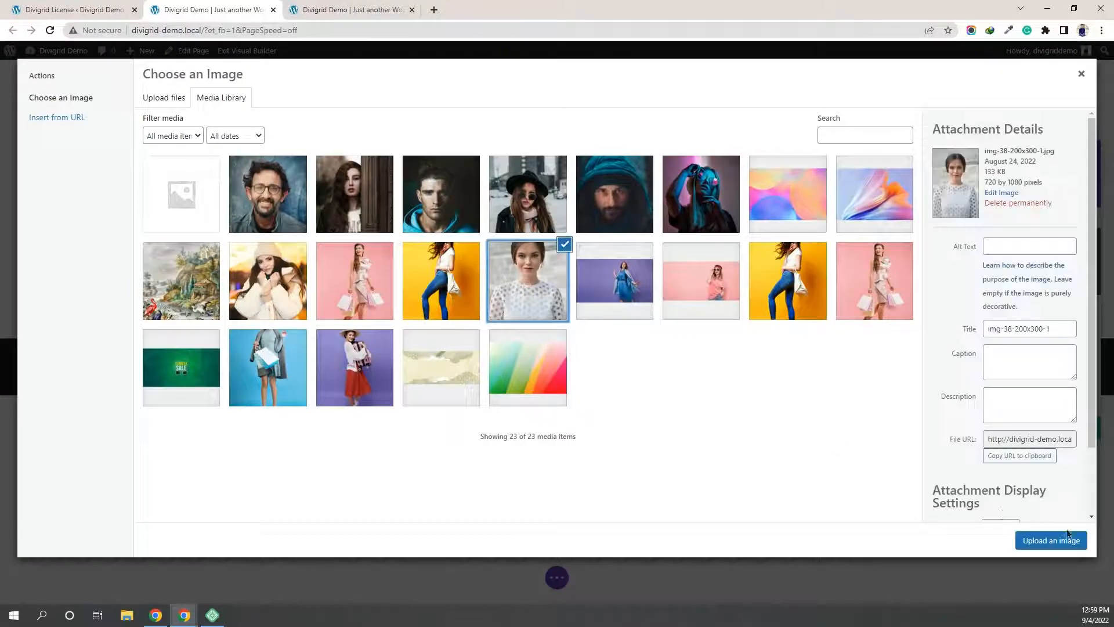
pyautogui.click(1071, 540)
# Step: Switch the grid item from image to icon and choose a solid tray-shaped icon
pyautogui.scroll(-3, 1061, 261)
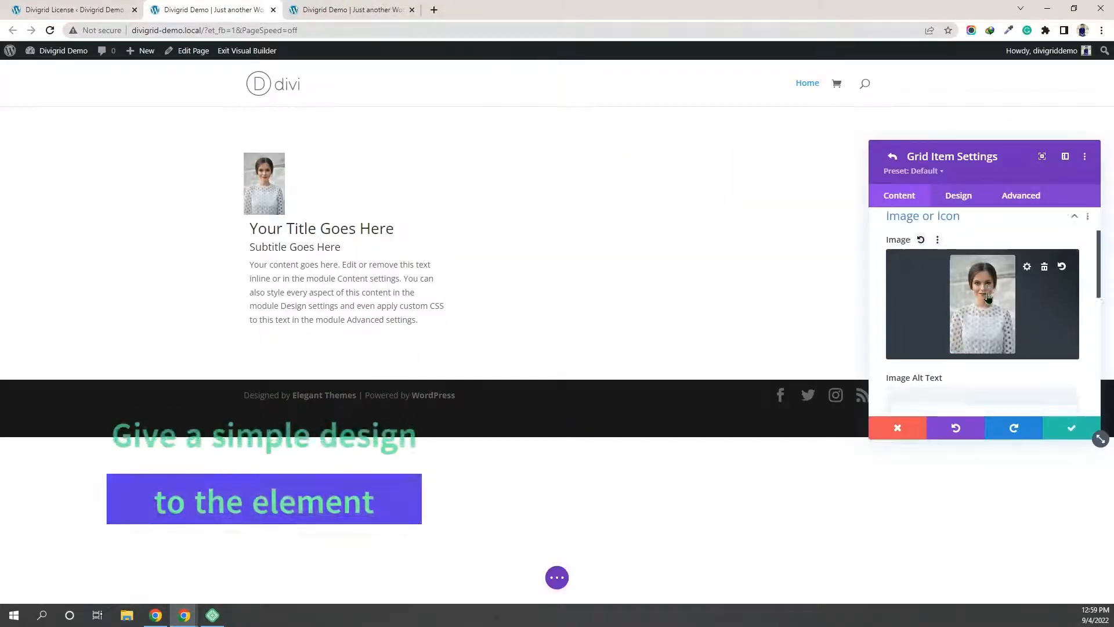
pyautogui.click(910, 365)
pyautogui.scroll(-1, 980, 290)
pyautogui.scroll(-3, 980, 308)
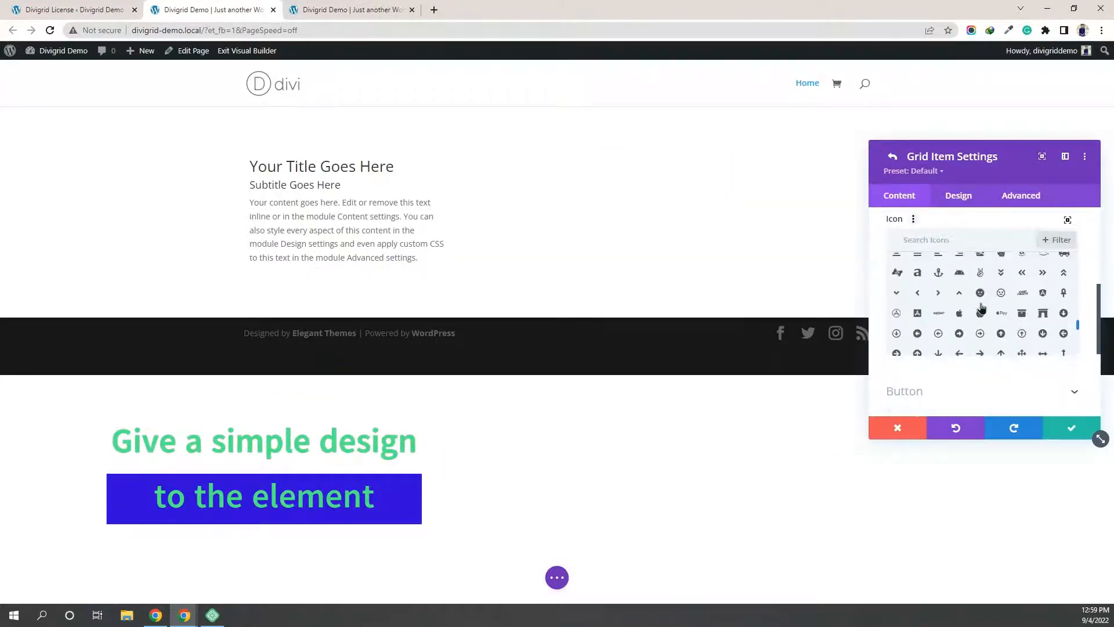
pyautogui.click(1043, 324)
pyautogui.click(1060, 429)
# Step: Shorten the grid item's body text so it ends after "inline or in the module Content settings."
pyautogui.click(938, 254)
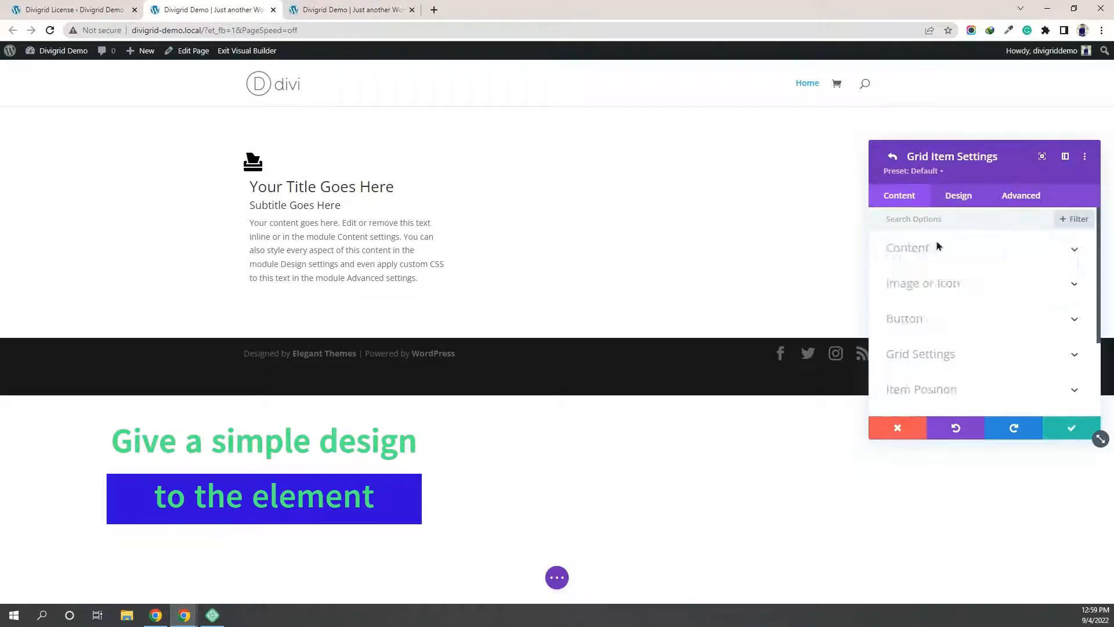
pyautogui.click(938, 246)
pyautogui.scroll(-3, 937, 325)
pyautogui.moveTo(929, 317); pyautogui.dragTo(1032, 358)
pyautogui.press('BackSpace')
pyautogui.click(1071, 429)
# Step: Set the content grid's title font to Roboto Slab and check the title text size setting
pyautogui.click(959, 196)
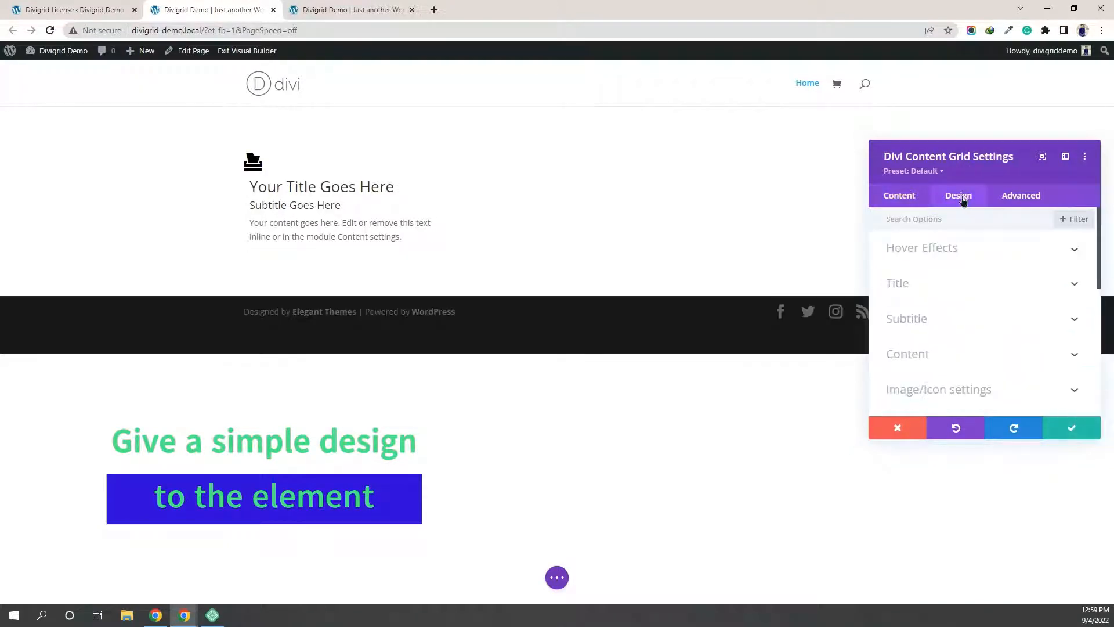
pyautogui.scroll(-3, 928, 313)
pyautogui.scroll(2, 928, 314)
pyautogui.click(903, 225)
pyautogui.click(923, 266)
pyautogui.write('robot')
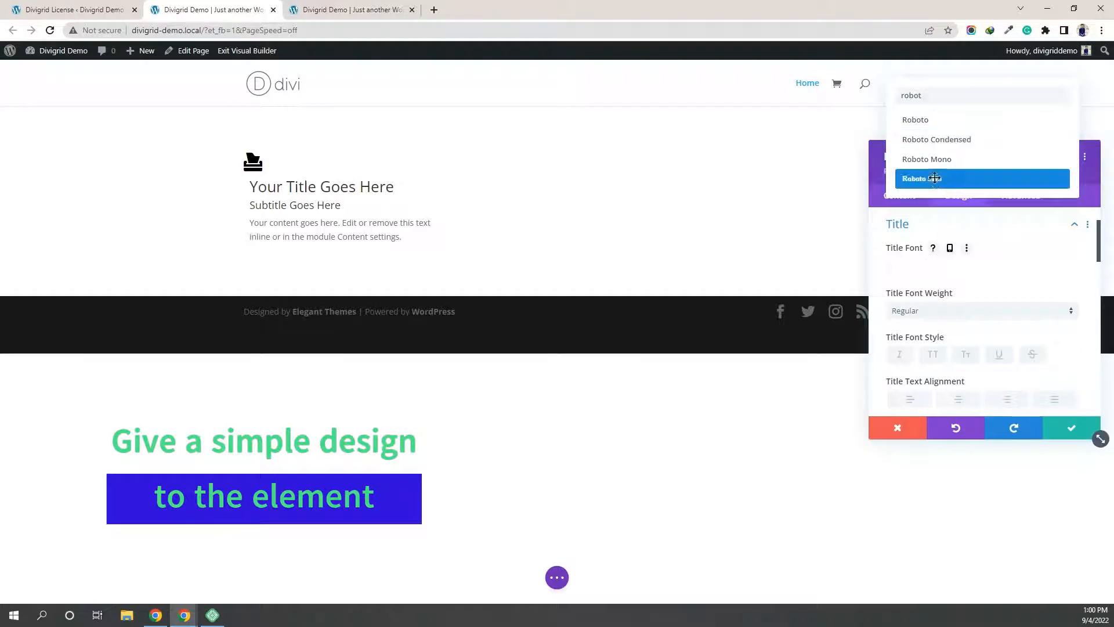
pyautogui.click(932, 179)
pyautogui.scroll(-3, 939, 321)
pyautogui.click(1046, 342)
pyautogui.write('20px')
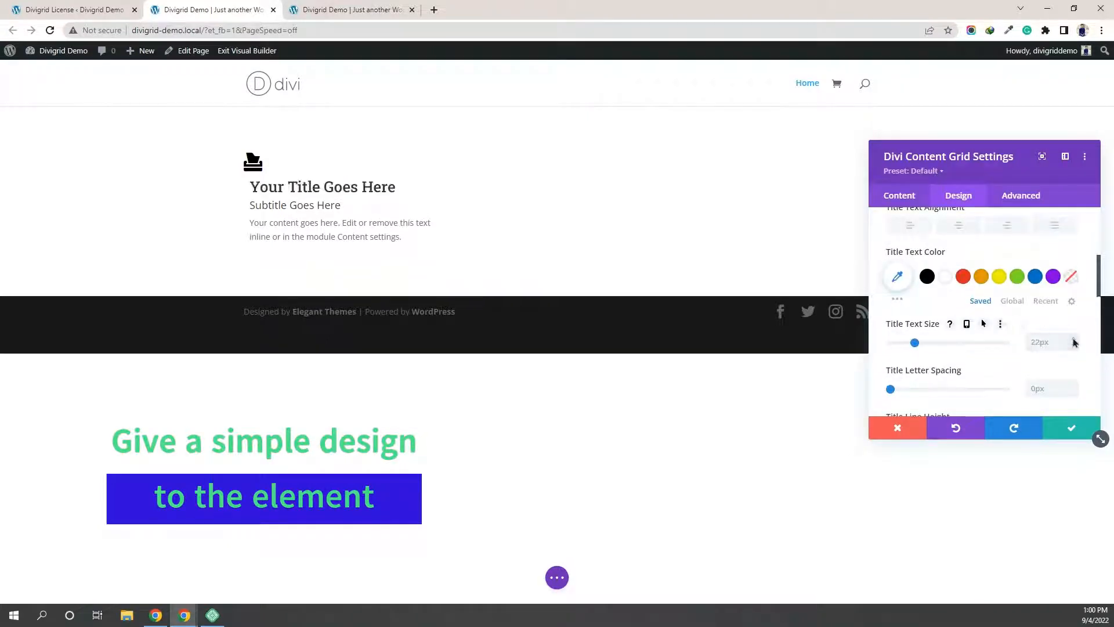
pyautogui.scroll(-2, 928, 308)
pyautogui.scroll(5, 921, 244)
# Step: Set the content grid's body content font to Poppins
pyautogui.click(921, 230)
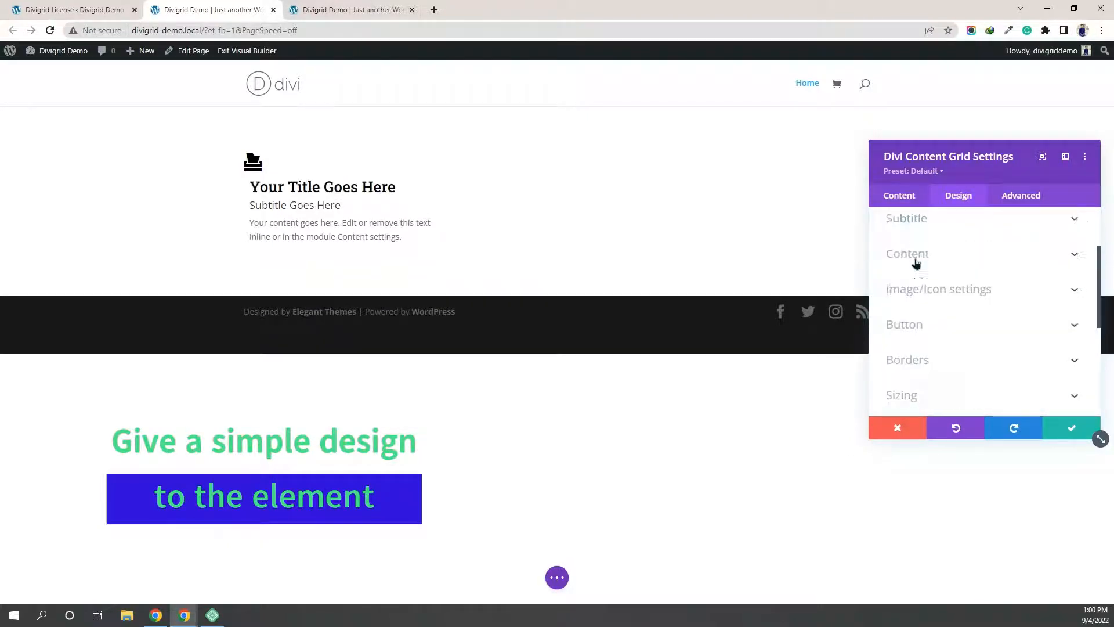
pyautogui.click(913, 256)
pyautogui.click(923, 266)
pyautogui.click(926, 257)
# Step: Set the content grid's subtitle font to Montserrat
pyautogui.scroll(2, 940, 296)
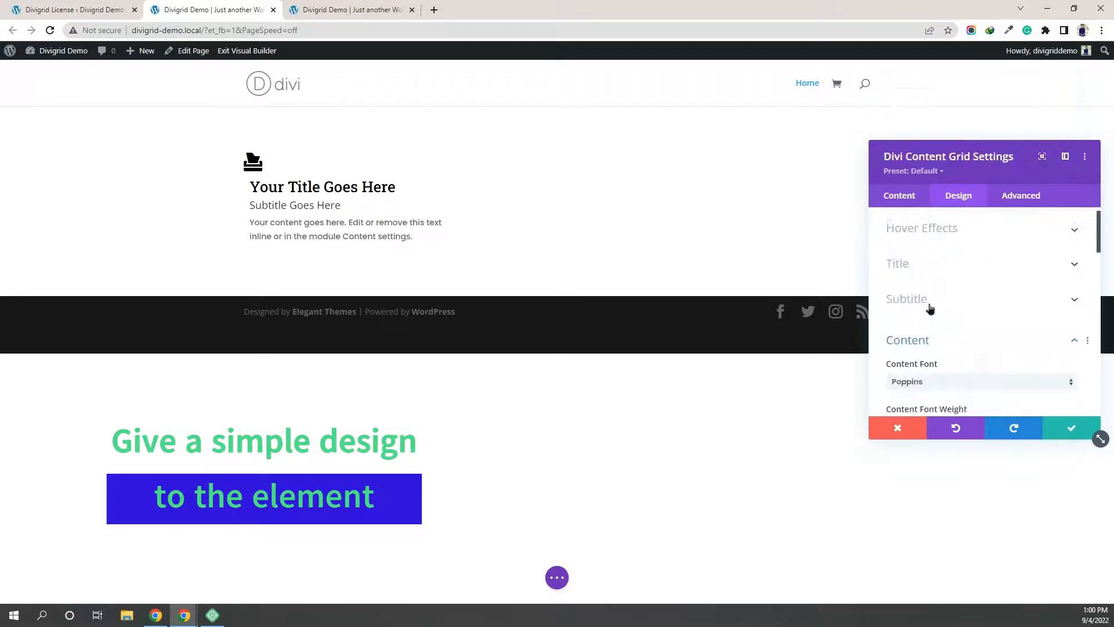
pyautogui.click(927, 301)
pyautogui.click(900, 265)
pyautogui.click(923, 157)
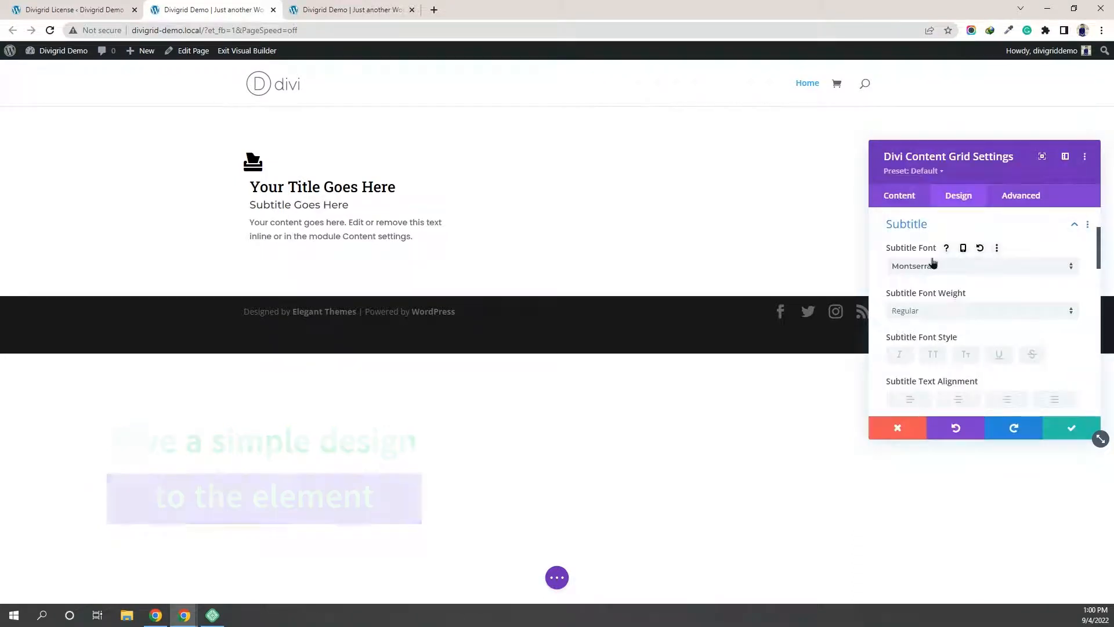
pyautogui.click(928, 226)
# Step: Set the image width to 21%, and try green #7cda24 as the icon color before choosing black
pyautogui.scroll(-2, 928, 246)
pyautogui.scroll(3, 926, 275)
pyautogui.scroll(-1, 928, 281)
pyautogui.click(928, 279)
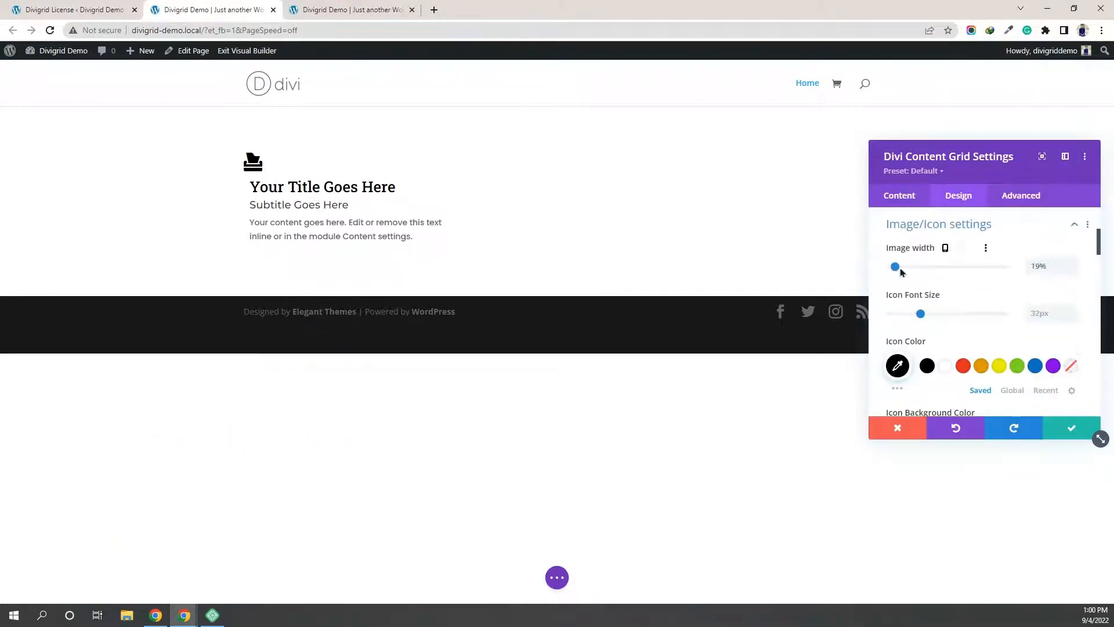
pyautogui.click(1001, 297)
pyautogui.scroll(-1, 1010, 307)
pyautogui.click(1016, 308)
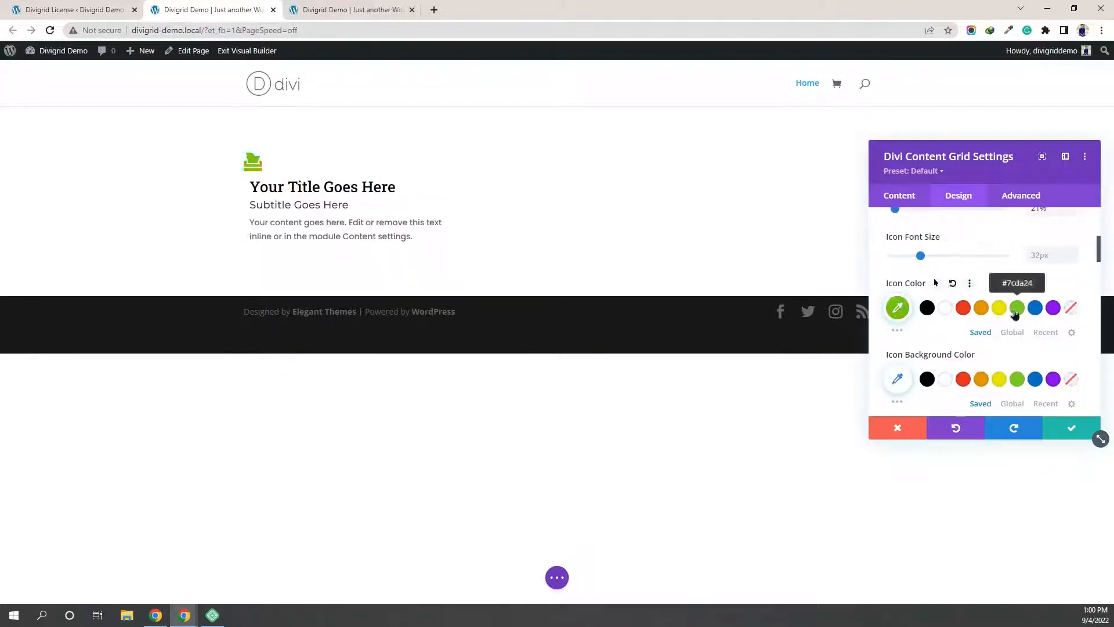
pyautogui.click(928, 309)
# Step: Try a green icon background color, then set it to white
pyautogui.scroll(-2, 943, 299)
pyautogui.click(1017, 264)
pyautogui.click(945, 264)
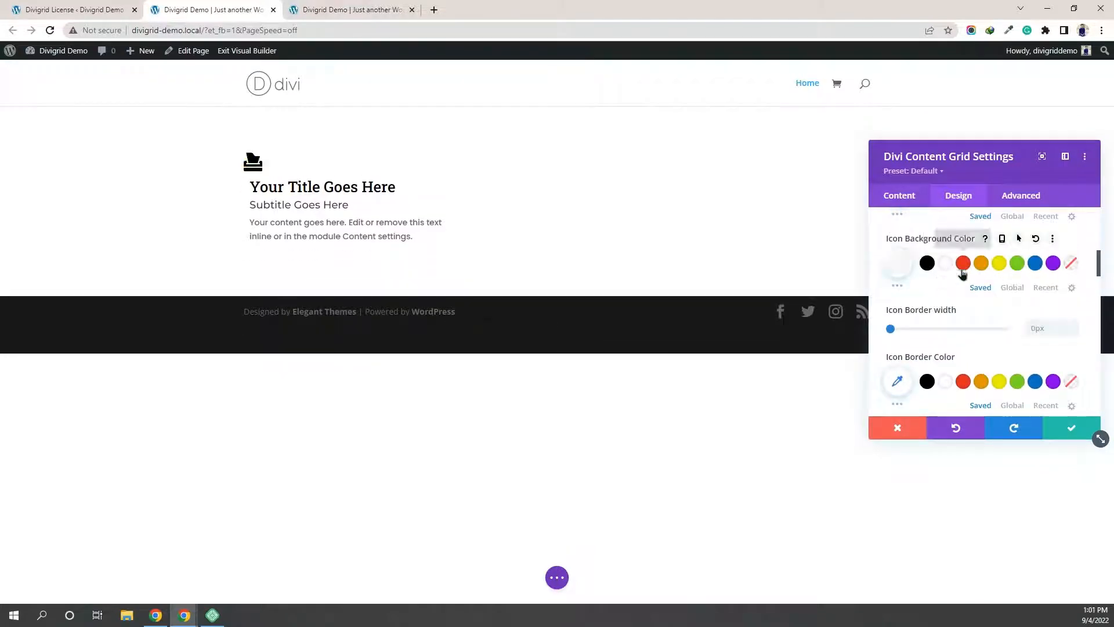
pyautogui.scroll(-1, 885, 278)
pyautogui.scroll(-8, 926, 284)
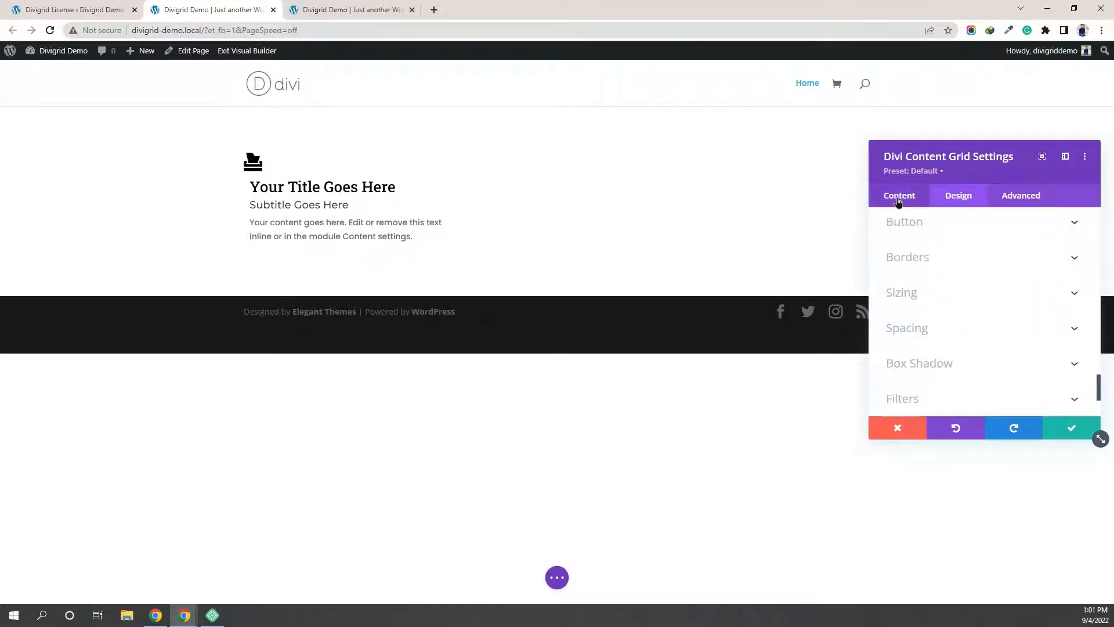
# Step: Add a button to the grid item with the text "More" and the URL "#"
pyautogui.click(899, 200)
pyautogui.click(898, 263)
pyautogui.click(903, 318)
pyautogui.click(908, 265)
pyautogui.write('More')
pyautogui.click(913, 311)
pyautogui.write('#')
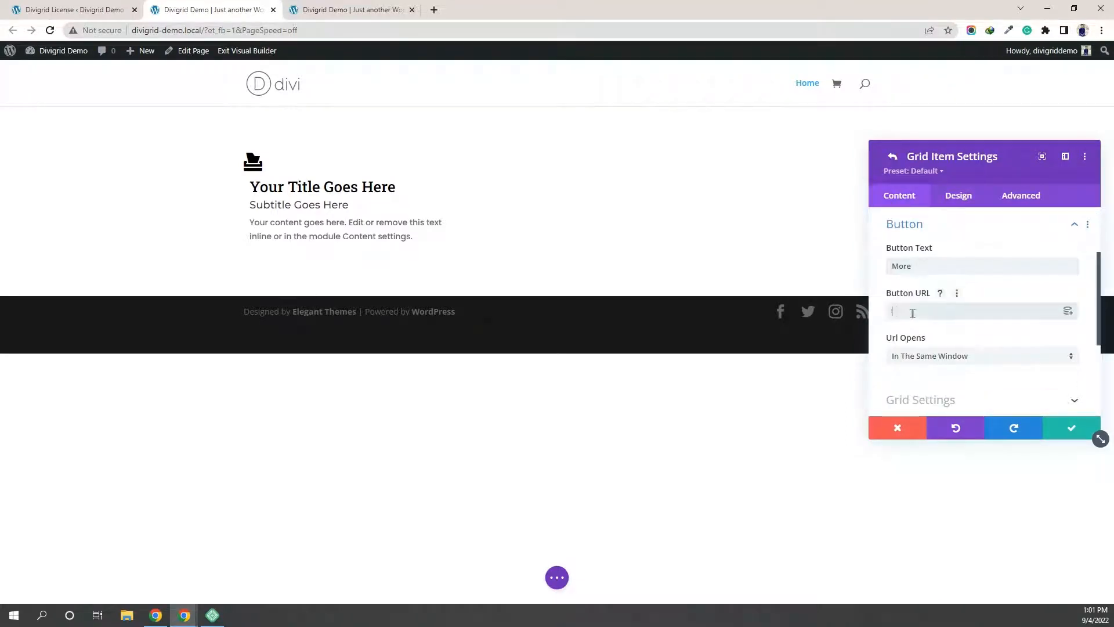
pyautogui.scroll(2, 981, 305)
pyautogui.click(981, 324)
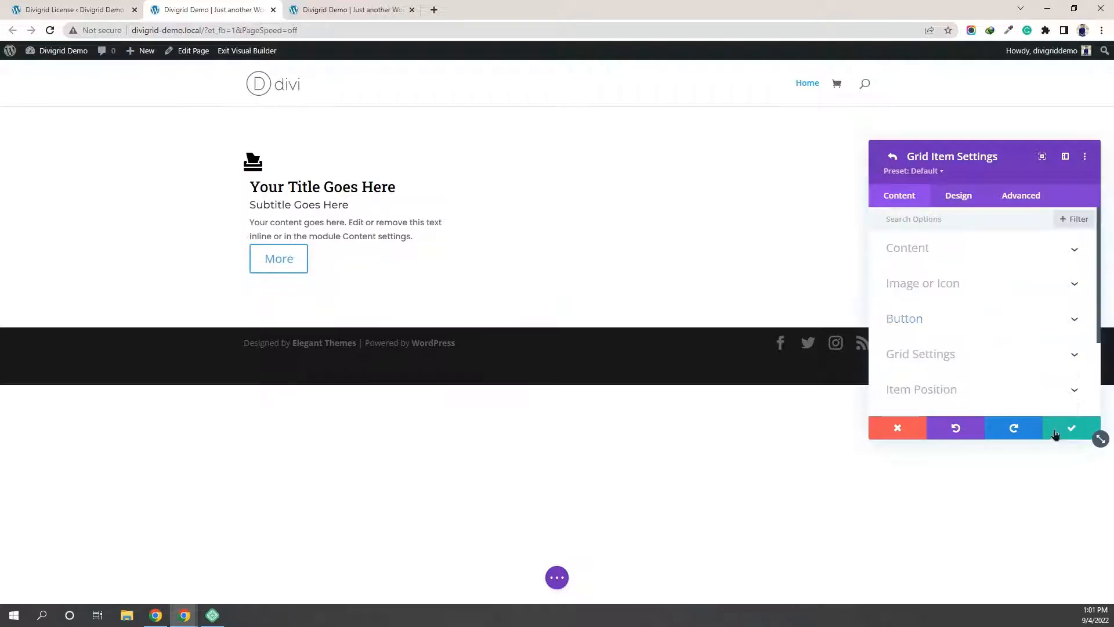
# Step: Enable custom button styles for the content grid and reduce the button text size
pyautogui.click(893, 156)
pyautogui.click(958, 194)
pyautogui.scroll(-3, 929, 261)
pyautogui.click(915, 256)
pyautogui.scroll(-1, 1045, 267)
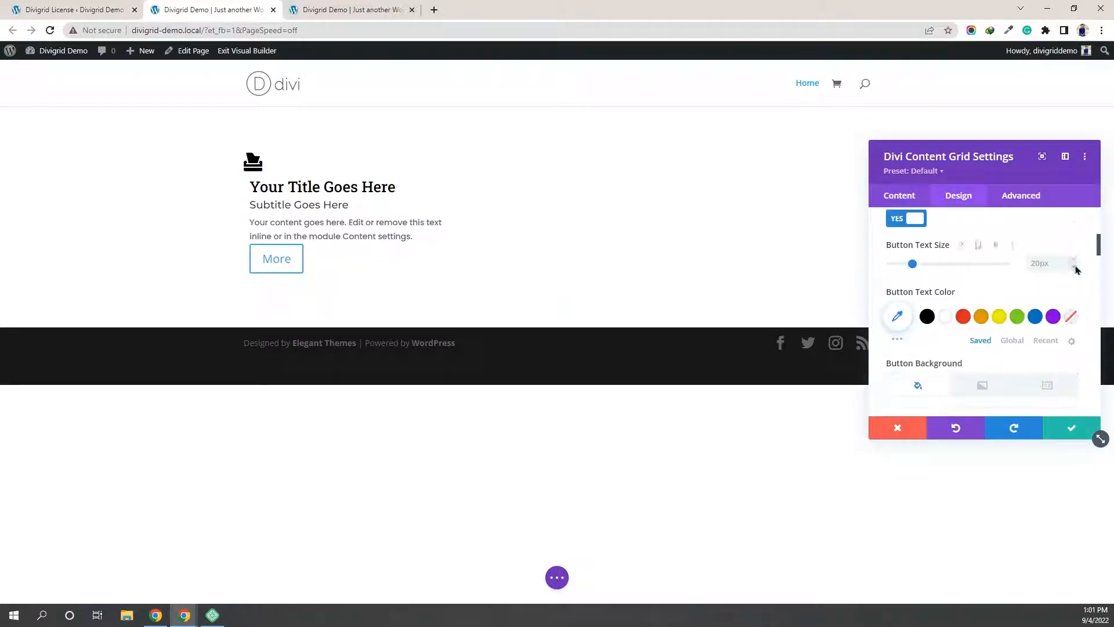
pyautogui.scroll(-1, 986, 284)
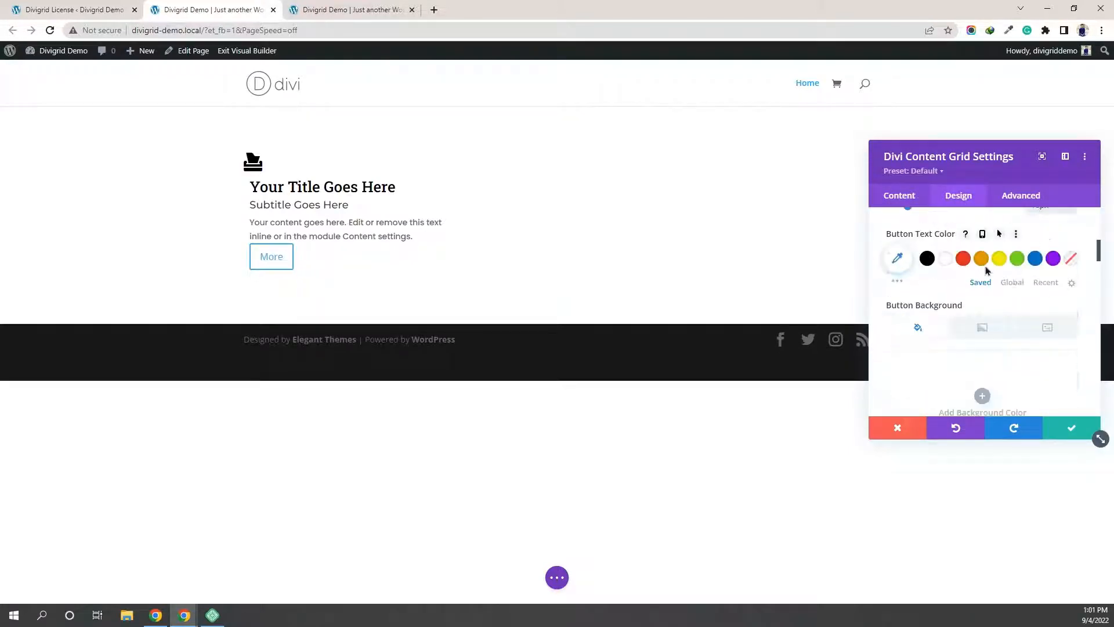
# Step: Give the button a blue #0c71c3 background, after trying green #7cda24, and set its text color to white
pyautogui.scroll(-1, 932, 280)
pyautogui.click(983, 335)
pyautogui.scroll(-1, 998, 348)
pyautogui.click(1017, 362)
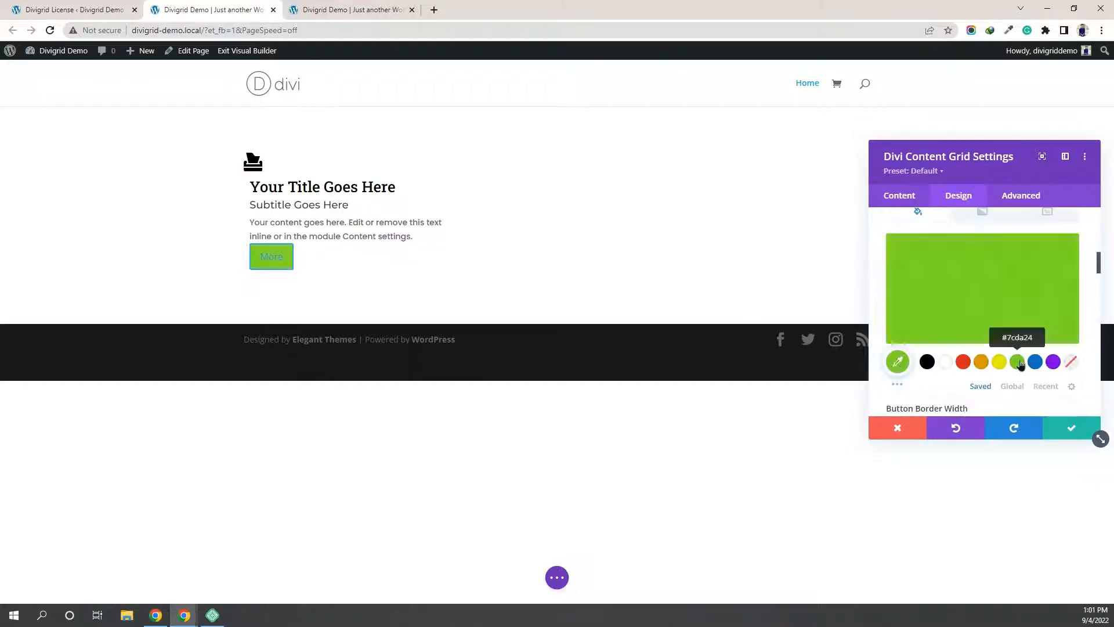
pyautogui.click(1035, 362)
pyautogui.scroll(1, 932, 307)
pyautogui.scroll(1, 932, 302)
pyautogui.scroll(-2, 933, 305)
pyautogui.scroll(-3, 986, 307)
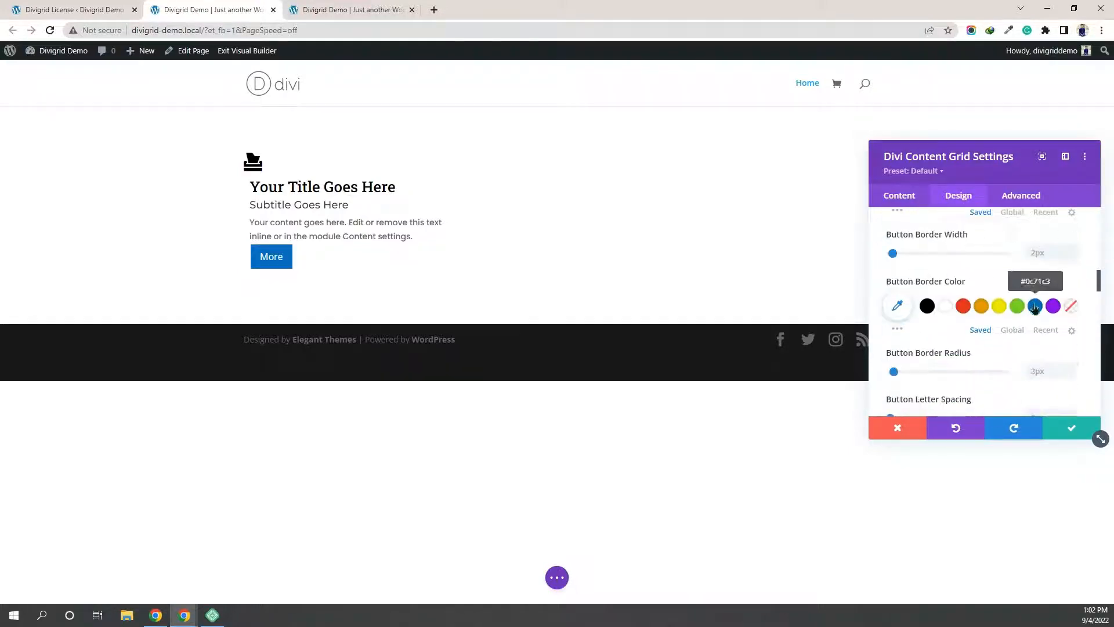
# Step: Set the content grid's button font to Poppins
pyautogui.scroll(-3, 952, 267)
pyautogui.click(952, 288)
pyautogui.click(928, 294)
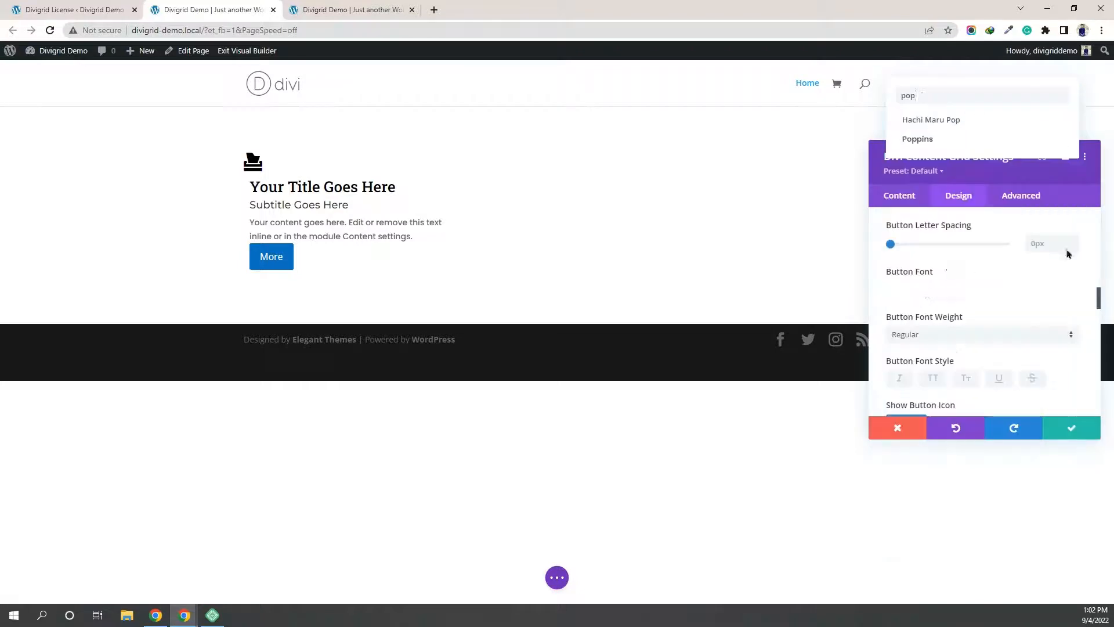
# Step: Set the button padding to 8px for top and bottom and 20px for left and right, linking each pair
pyautogui.scroll(-8, 954, 292)
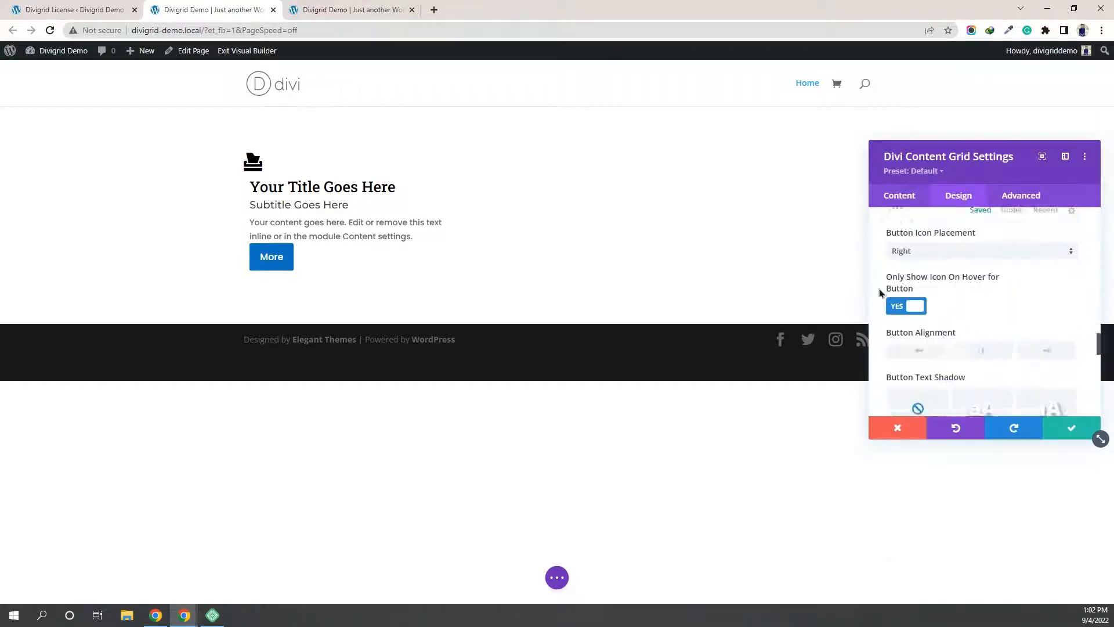
pyautogui.click(906, 312)
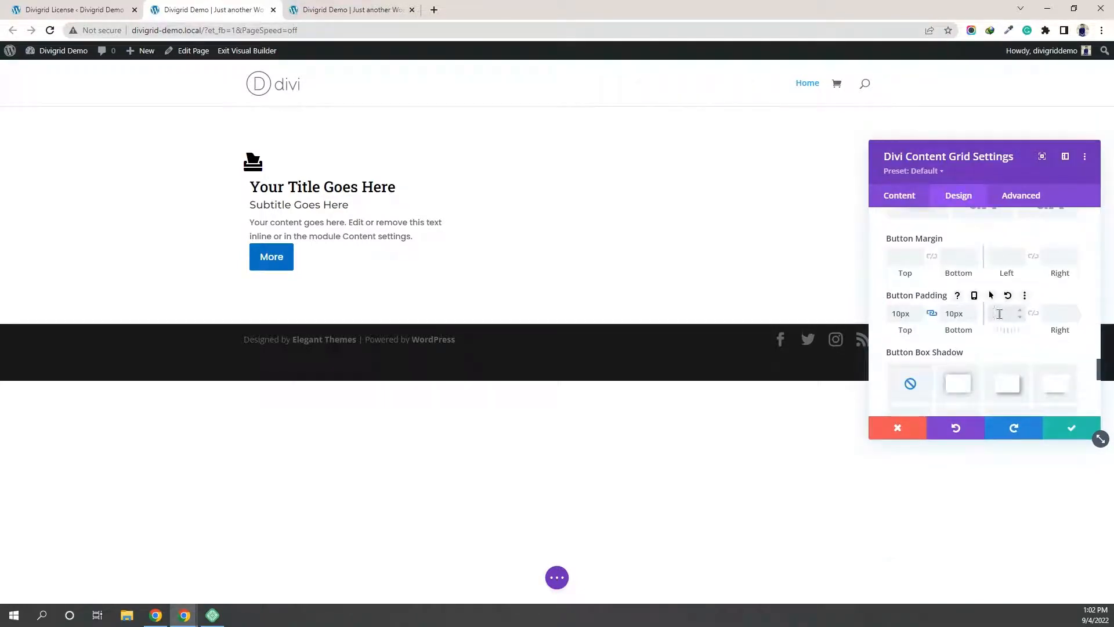
pyautogui.write('20')
pyautogui.click(1033, 313)
pyautogui.moveTo(901, 313); pyautogui.dragTo(889, 313)
pyautogui.write('8')
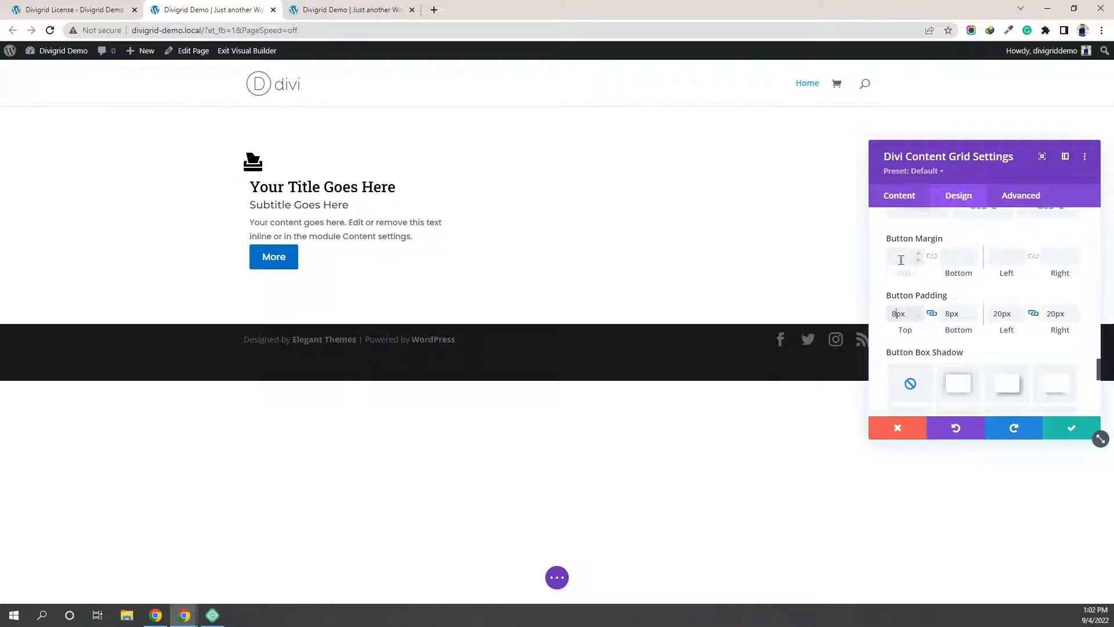
# Step: Set the Item Container padding to 20px on all four sides in the spacing options
pyautogui.scroll(-5, 896, 261)
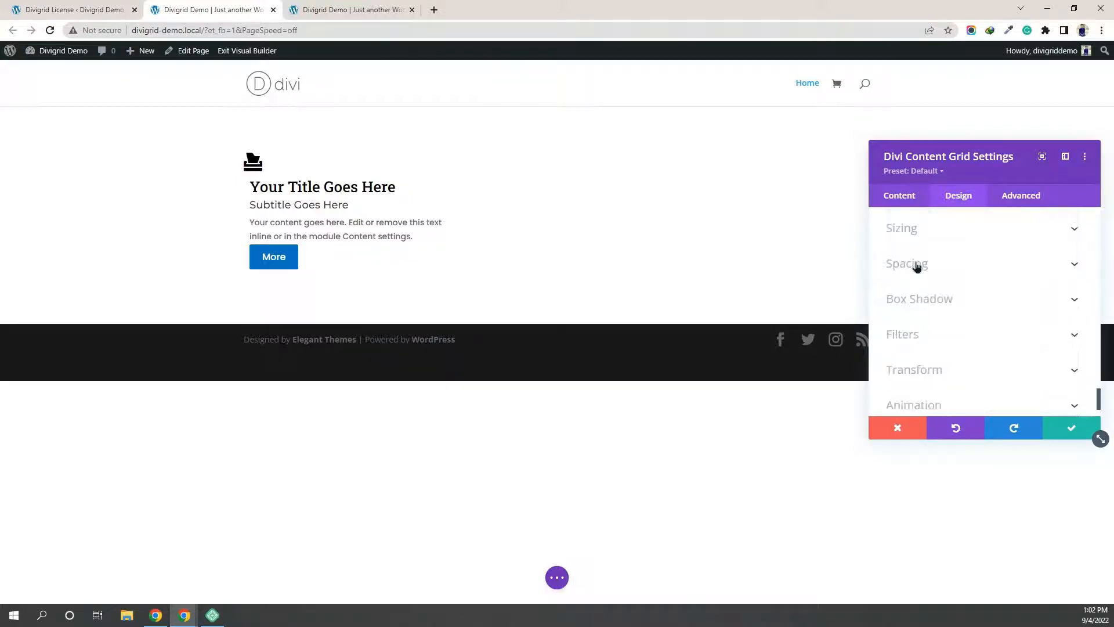
pyautogui.click(911, 265)
pyautogui.click(932, 265)
pyautogui.click(1006, 265)
pyautogui.write('20')
pyautogui.click(1033, 265)
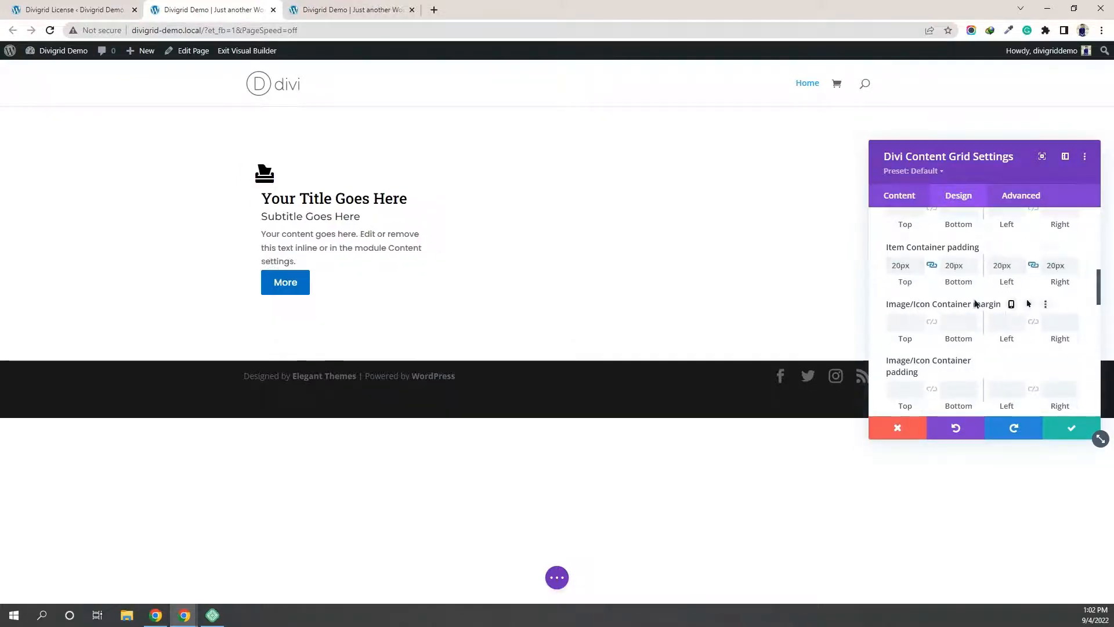
# Step: Set the Content Wrapper's left and right padding to 0px, after also trying 0px for the bottom padding
pyautogui.scroll(-4, 946, 270)
pyautogui.click(955, 273)
pyautogui.write('0')
pyautogui.click(1005, 272)
pyautogui.write('0')
pyautogui.click(1054, 272)
pyautogui.write('0')
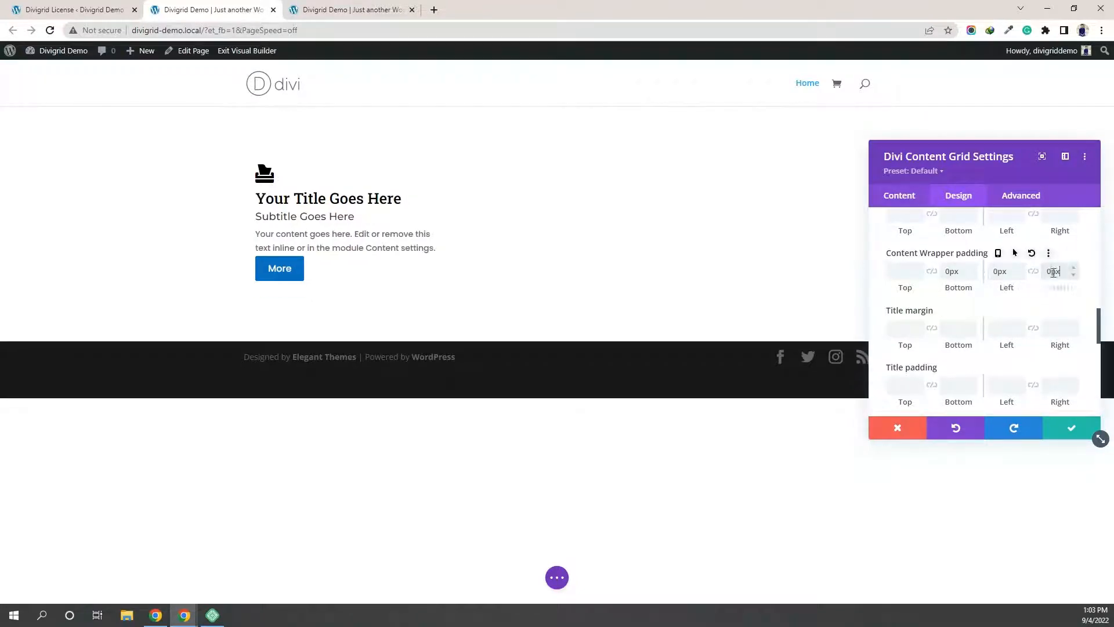
pyautogui.scroll(1, 877, 267)
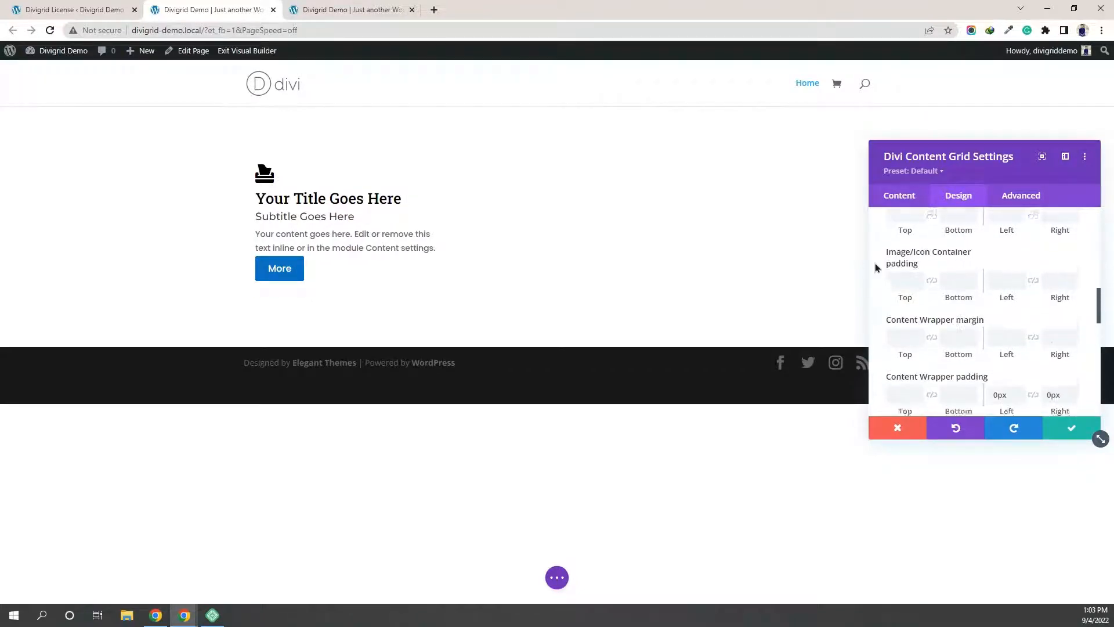
# Step: Give the grid item the multicolored diagonal-stripe background image from the Media Library and return to the content grid settings
pyautogui.scroll(-4, 877, 267)
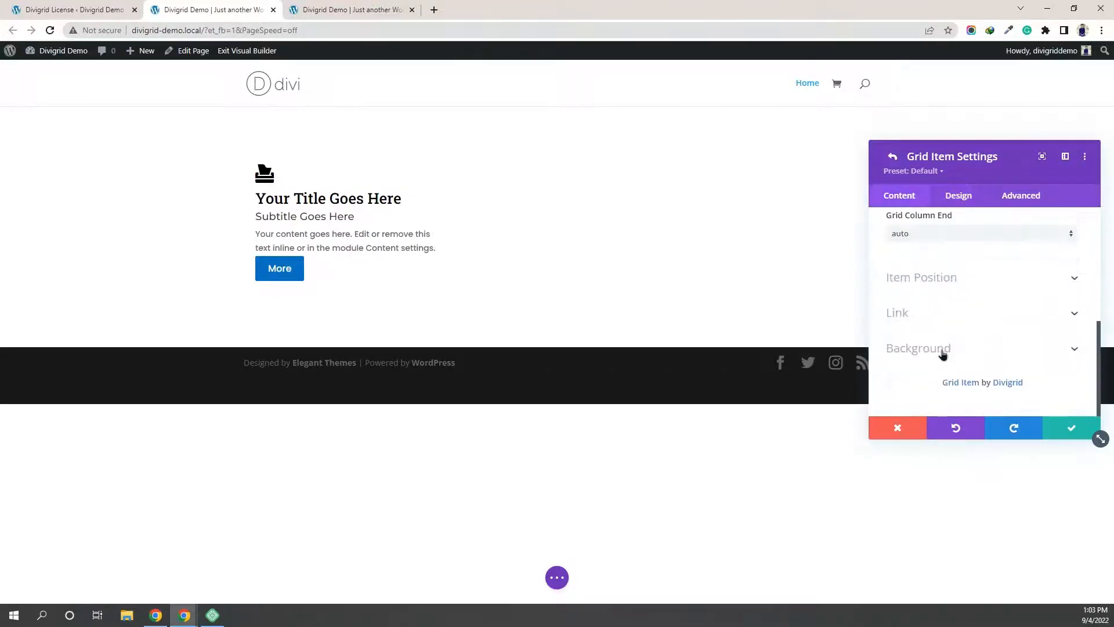
pyautogui.click(942, 351)
pyautogui.click(957, 284)
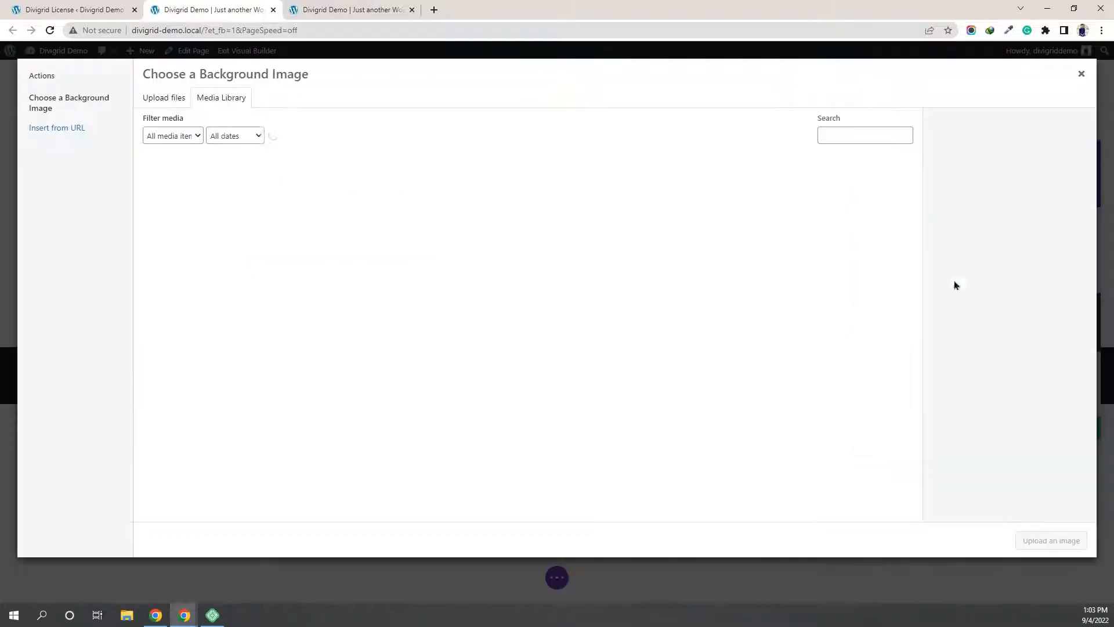
pyautogui.click(527, 367)
pyautogui.click(1046, 547)
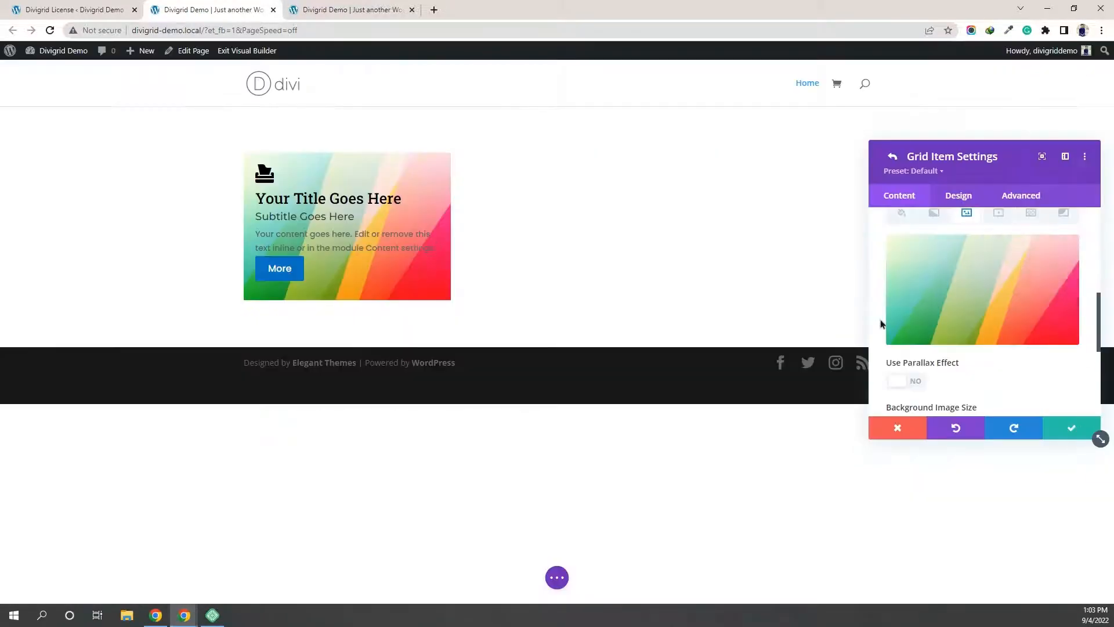
pyautogui.scroll(2, 880, 320)
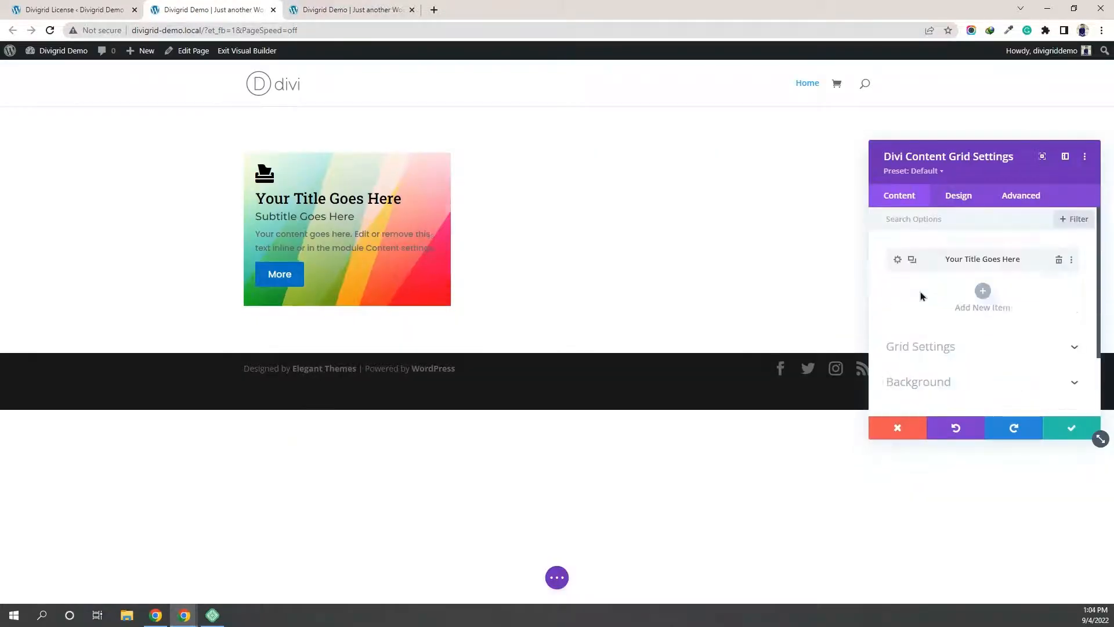
# Step: Open the grid settings and duplicate the styled grid item five times to fill the grid with six items
pyautogui.scroll(-2, 920, 293)
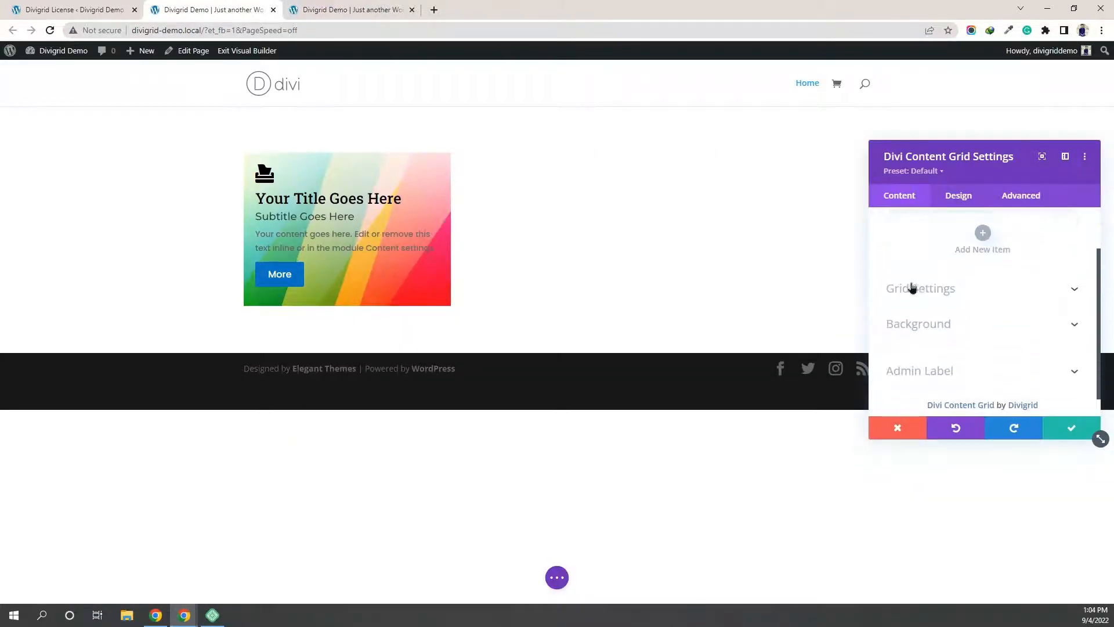
pyautogui.click(925, 290)
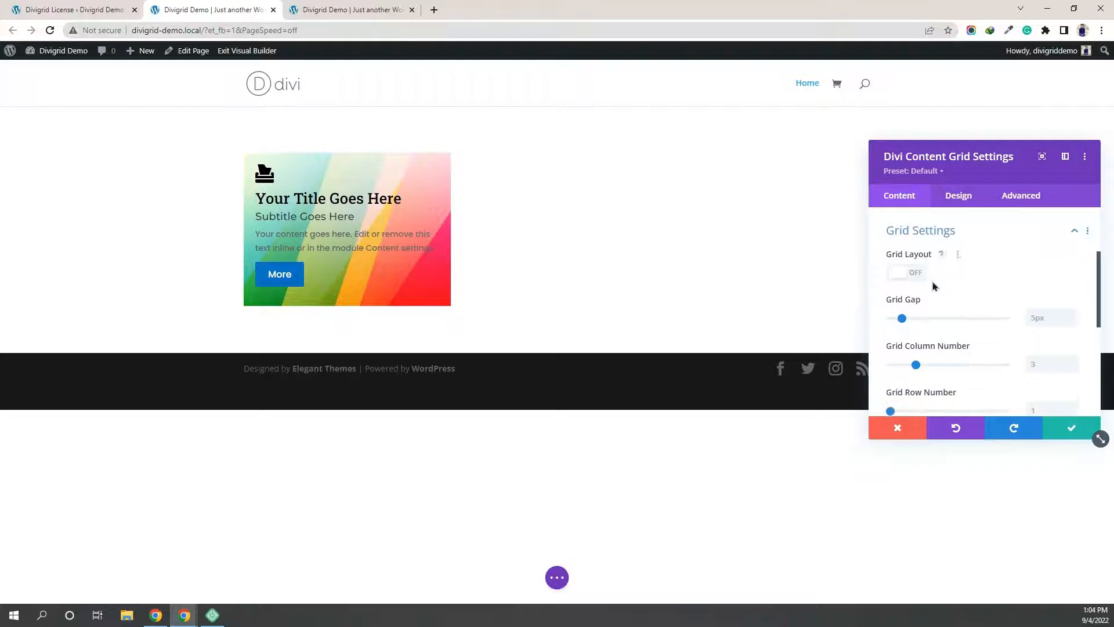
pyautogui.scroll(-1, 935, 286)
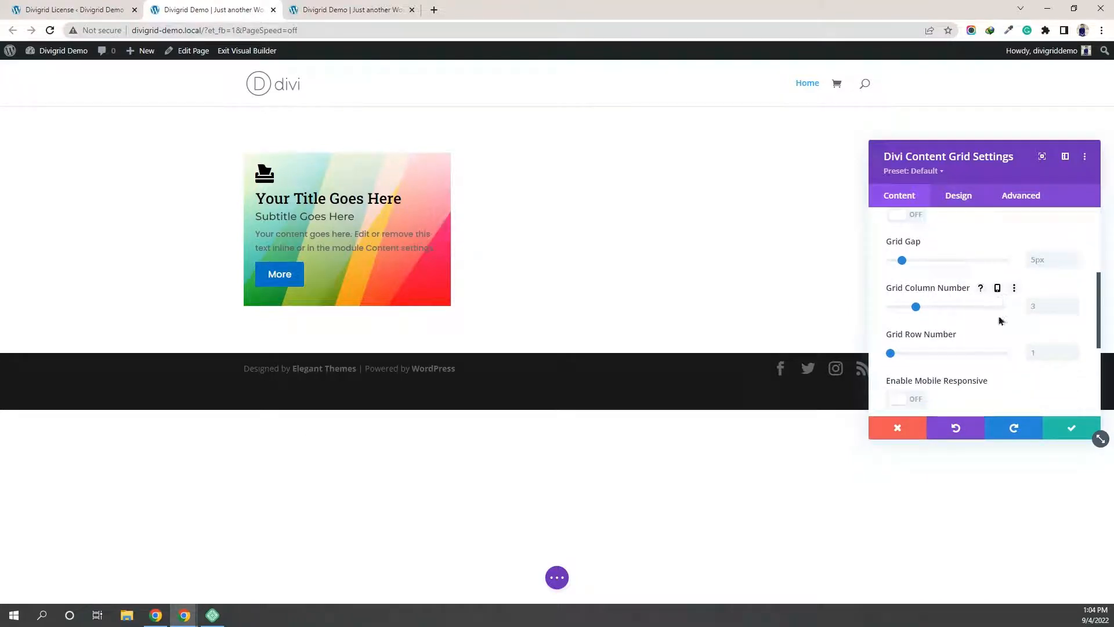
pyautogui.scroll(3, 999, 320)
pyautogui.click(919, 260)
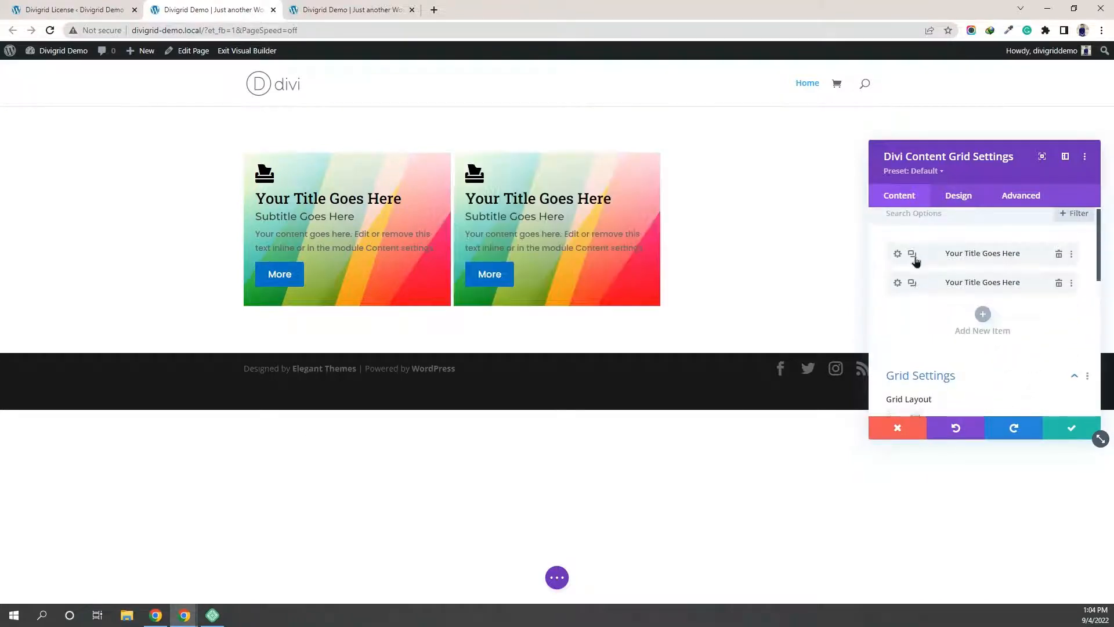
pyautogui.click(916, 261)
pyautogui.click(913, 259)
pyautogui.click(912, 261)
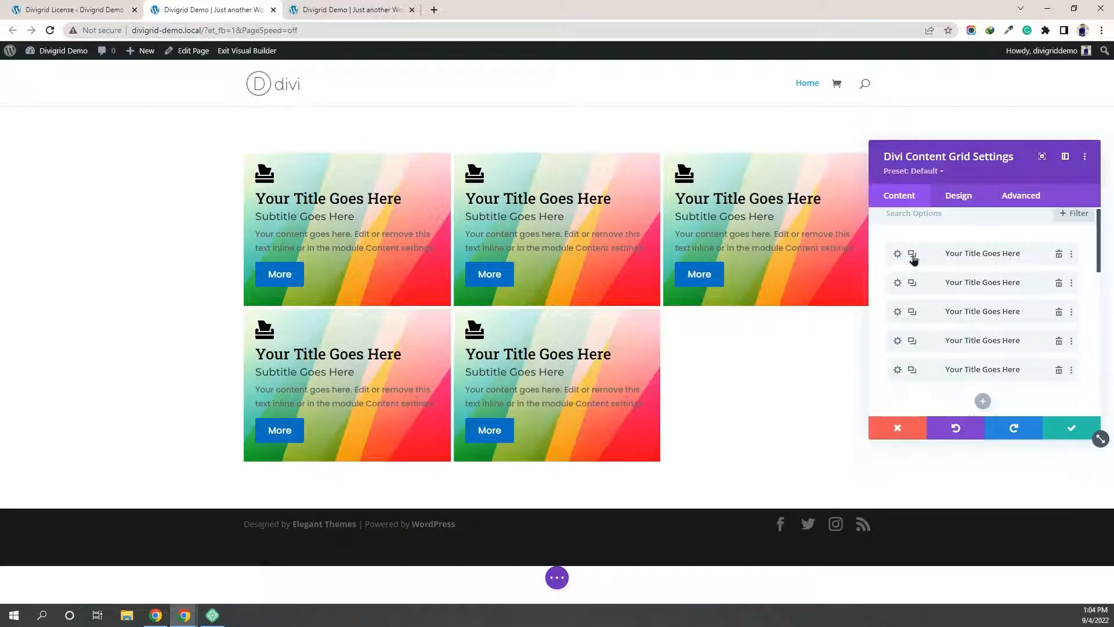
pyautogui.click(913, 262)
# Step: Set the Grid Gap between the items to 10px
pyautogui.scroll(-5, 881, 283)
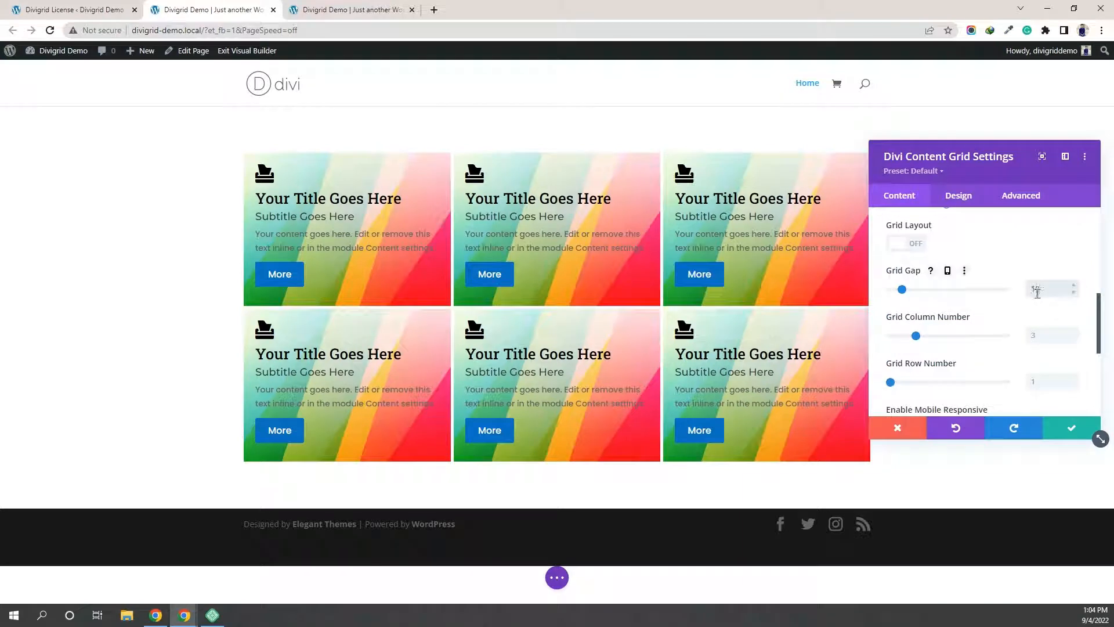
pyautogui.write('10')
# Step: Try Grid Column Number values of 4 and 5 for the content grid
pyautogui.scroll(-1, 1038, 288)
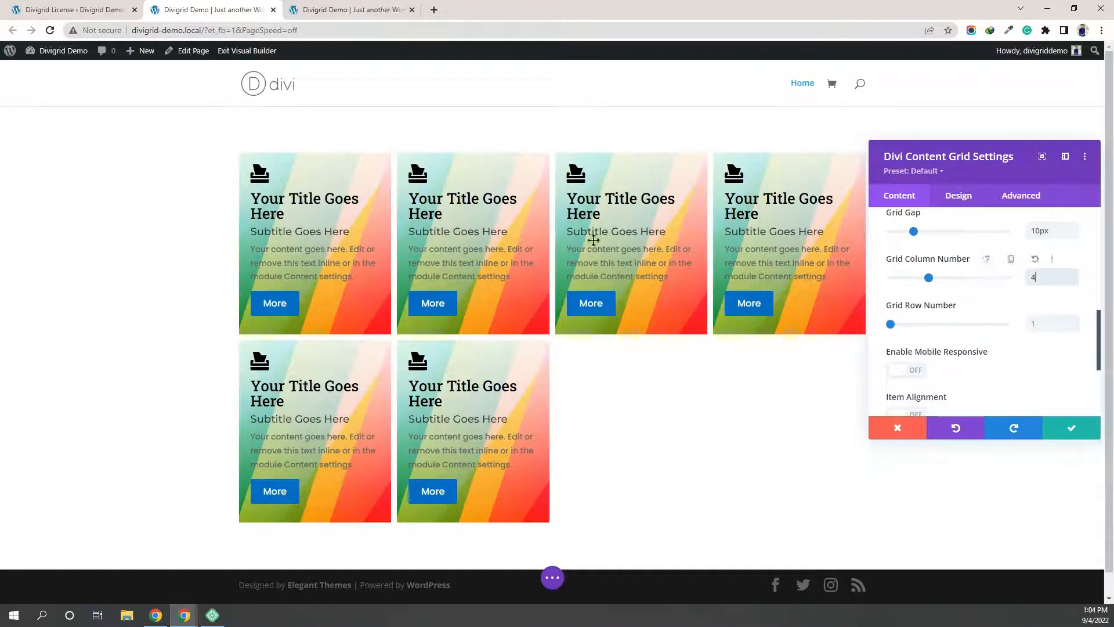
pyautogui.moveTo(1038, 278); pyautogui.dragTo(1031, 278)
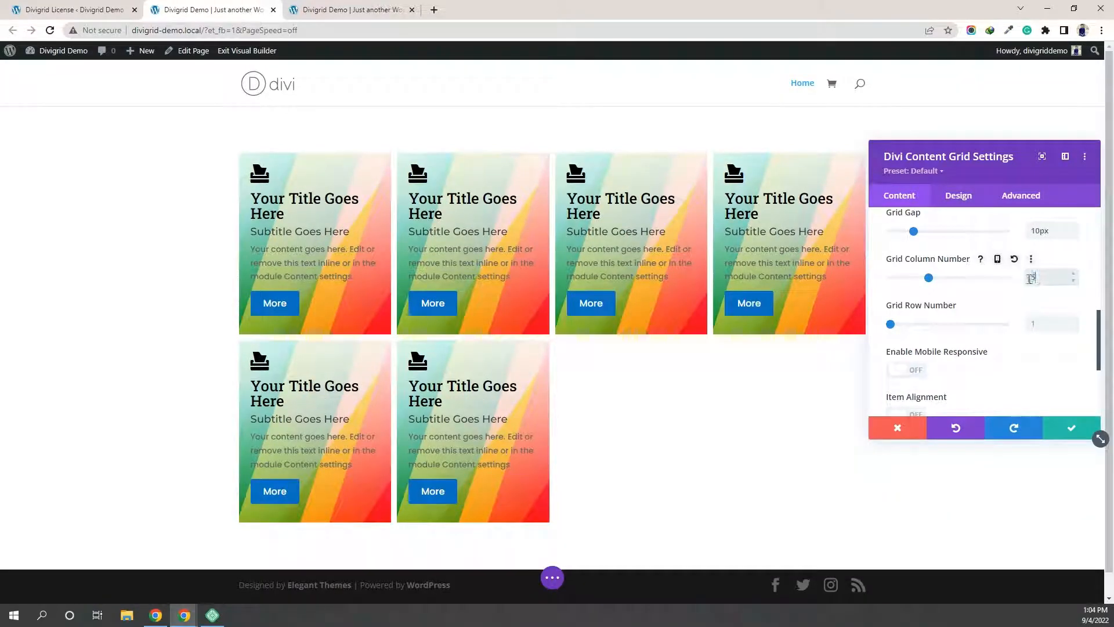
pyautogui.write('5')
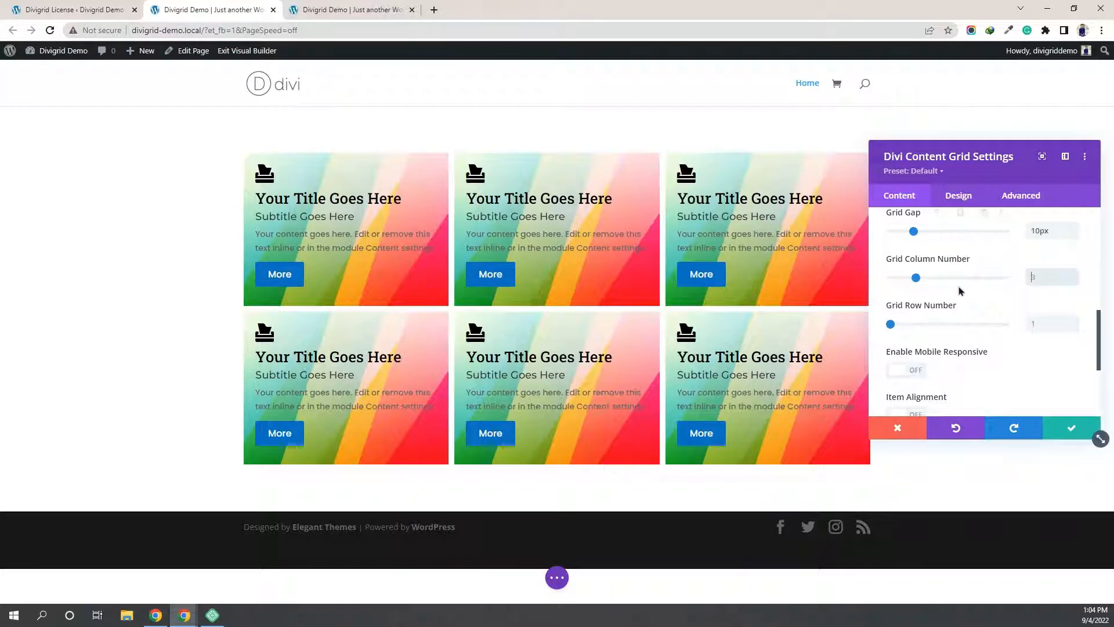
# Step: Try a Grid Row Number of 3 for the content grid, then lower it again
pyautogui.scroll(-2, 928, 274)
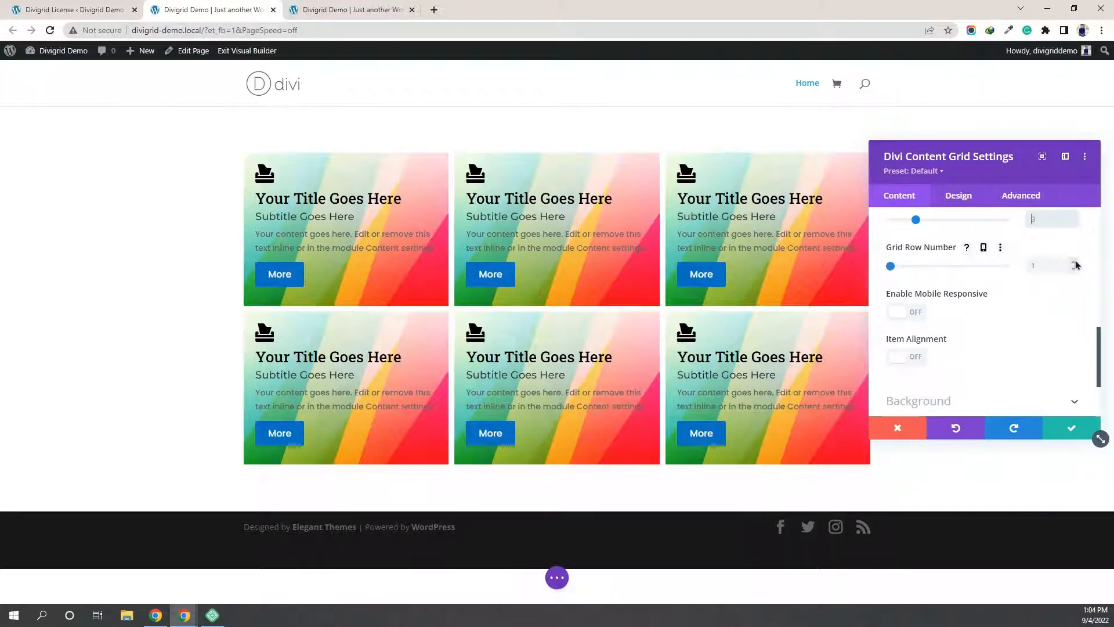
pyautogui.click(1076, 263)
pyautogui.click(1075, 263)
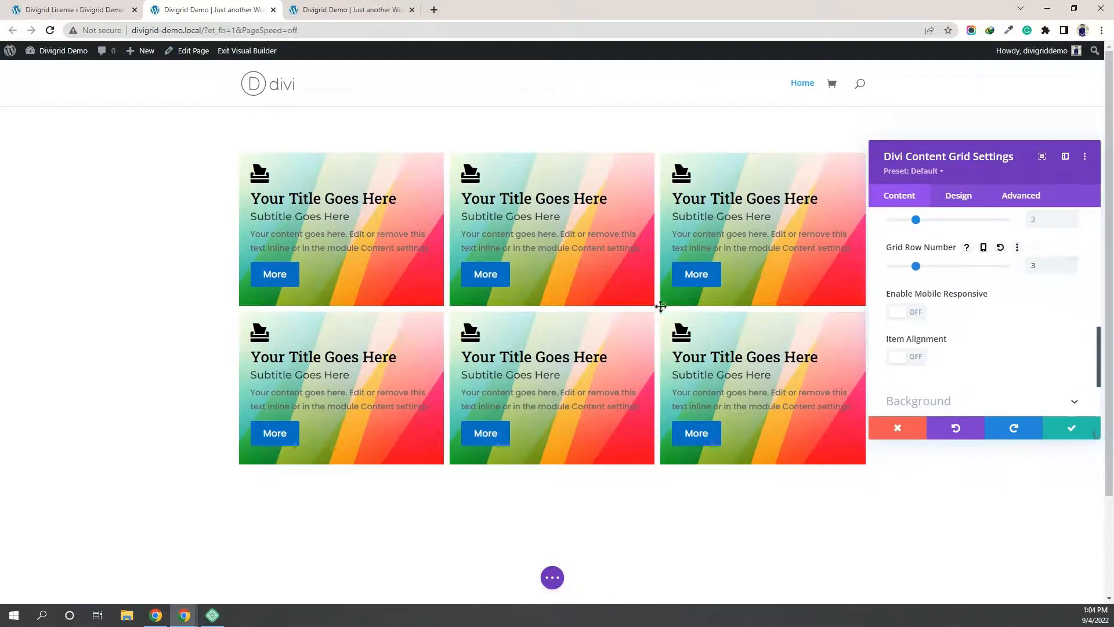
pyautogui.scroll(-3, 532, 375)
pyautogui.scroll(3, 529, 389)
pyautogui.scroll(4, 985, 293)
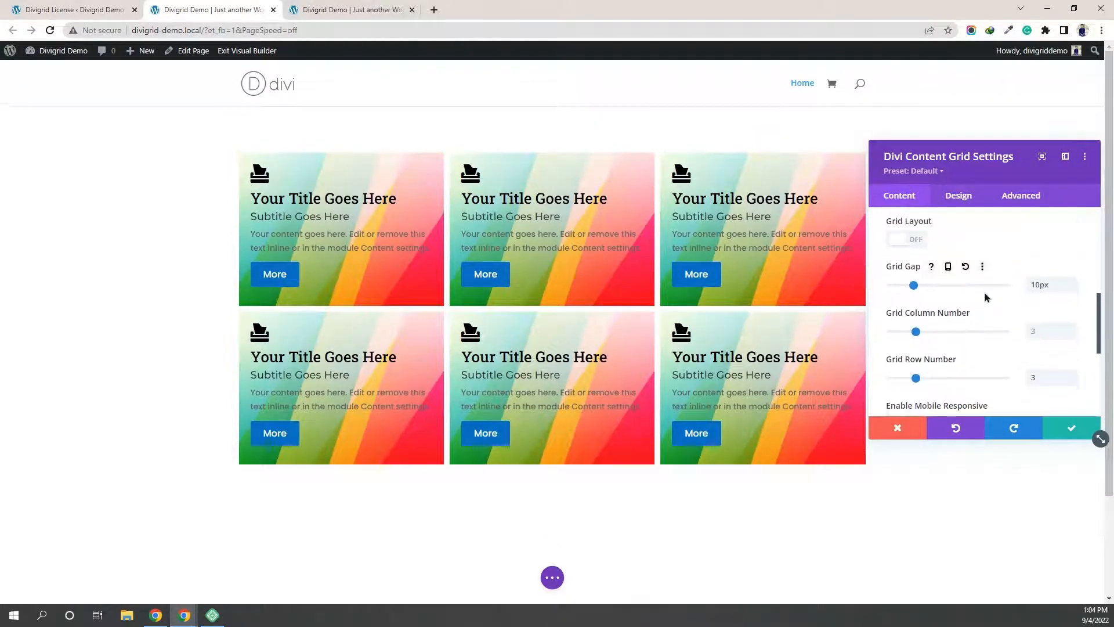
pyautogui.scroll(-2, 984, 292)
pyautogui.click(1074, 270)
# Step: Enable the premade Grid Layout option and try the Rose (Column 4 Row 1) layout
pyautogui.scroll(3, 921, 290)
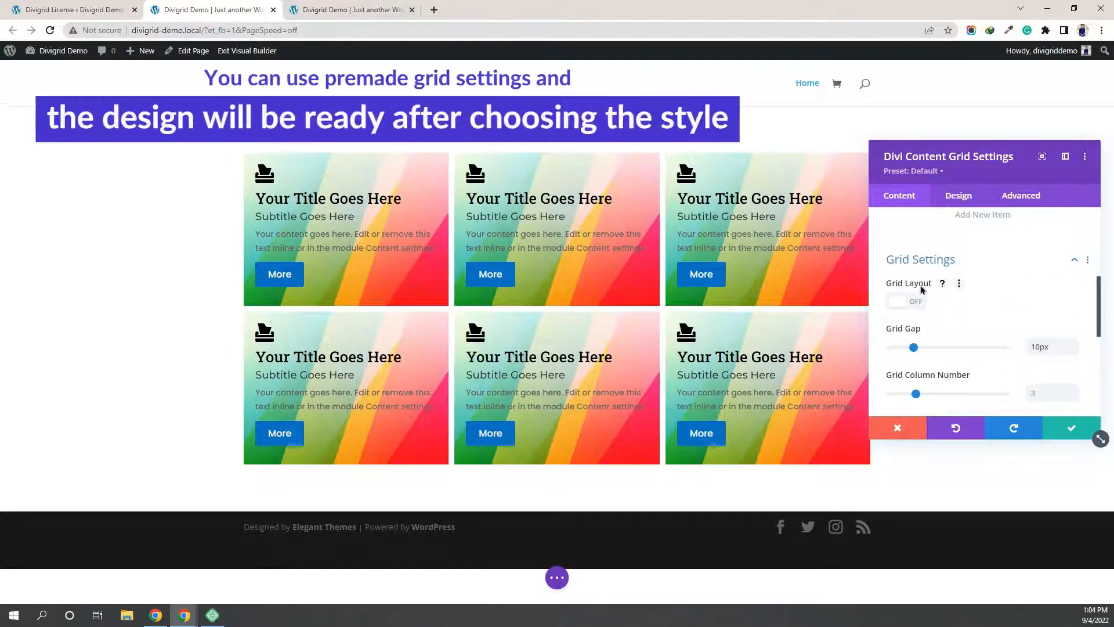
pyautogui.click(918, 307)
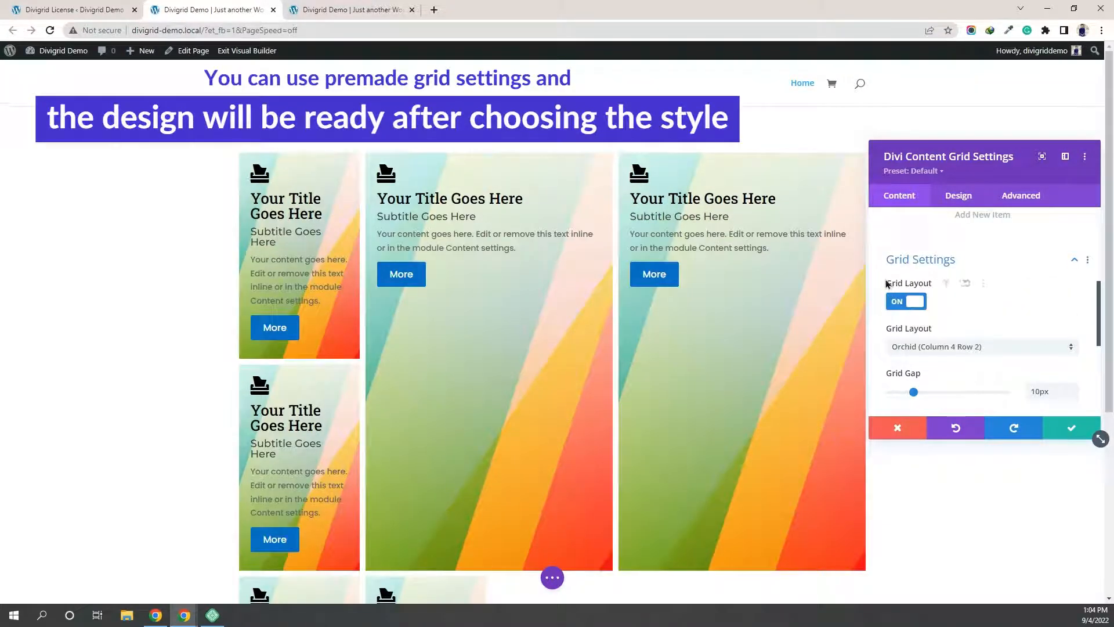
pyautogui.scroll(-1, 887, 284)
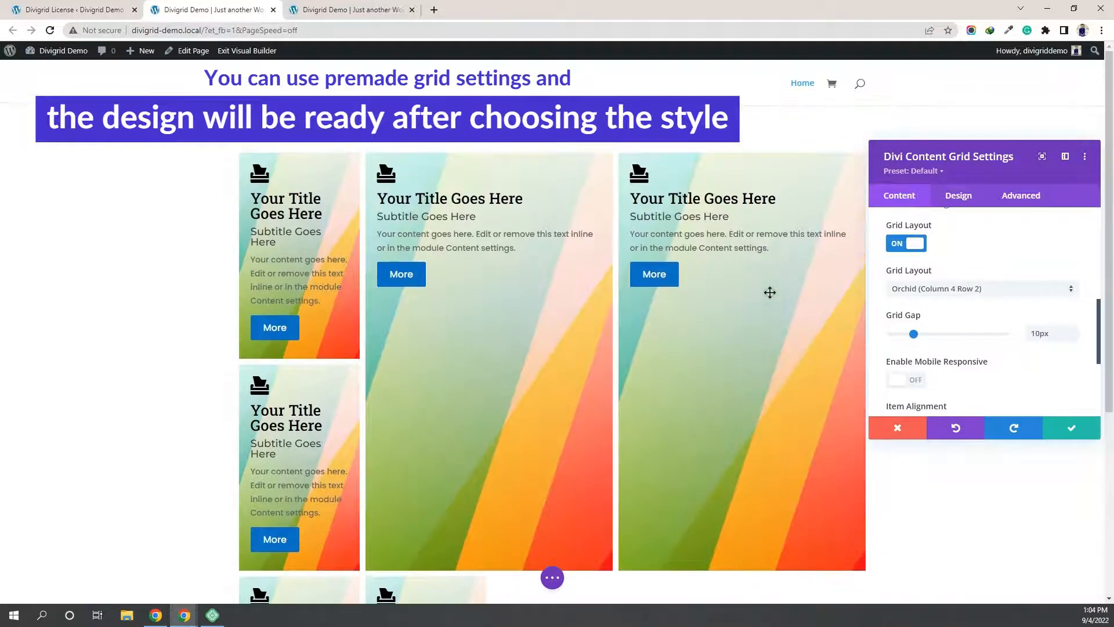
pyautogui.click(946, 289)
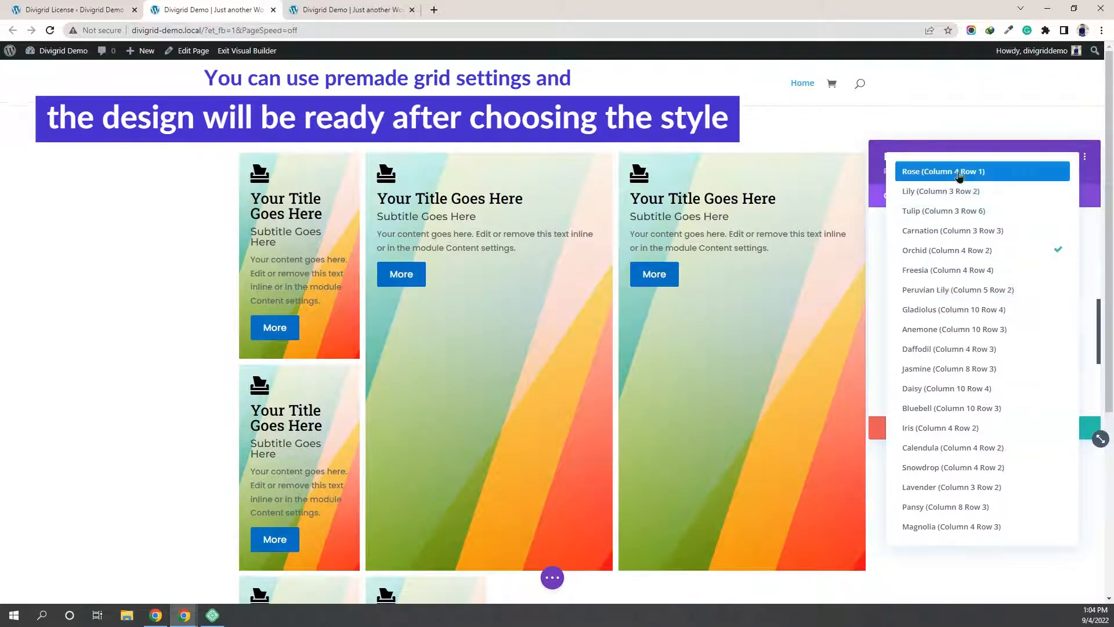
pyautogui.click(959, 175)
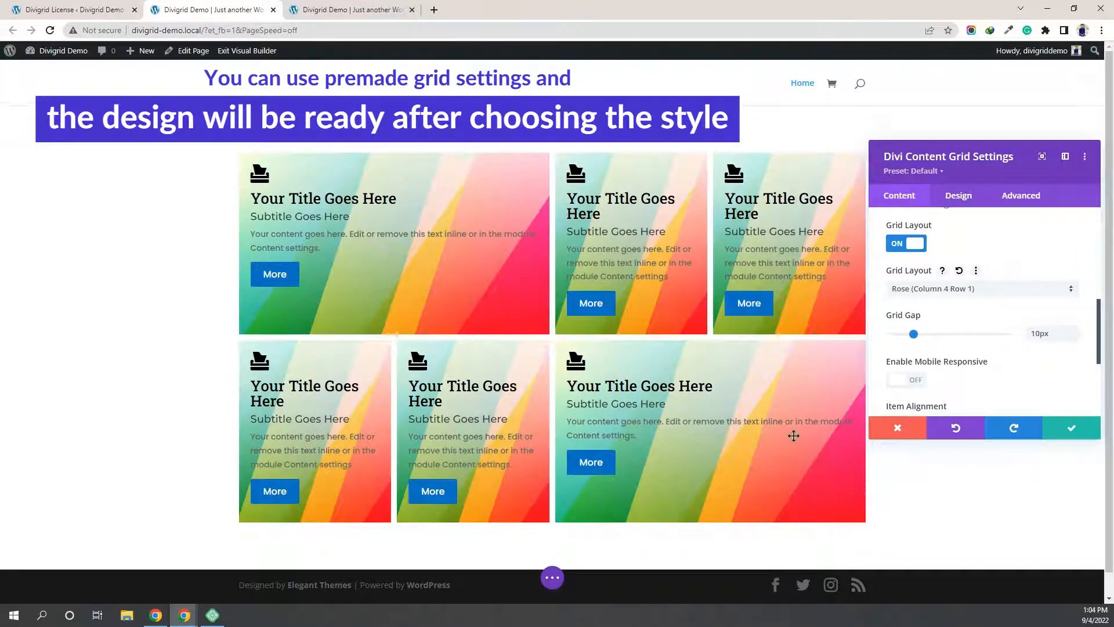
# Step: Switch the grid layout to Lily (Column 3 Row 2) and duplicate a grid item to fill the empty cell
pyautogui.click(959, 290)
pyautogui.click(966, 189)
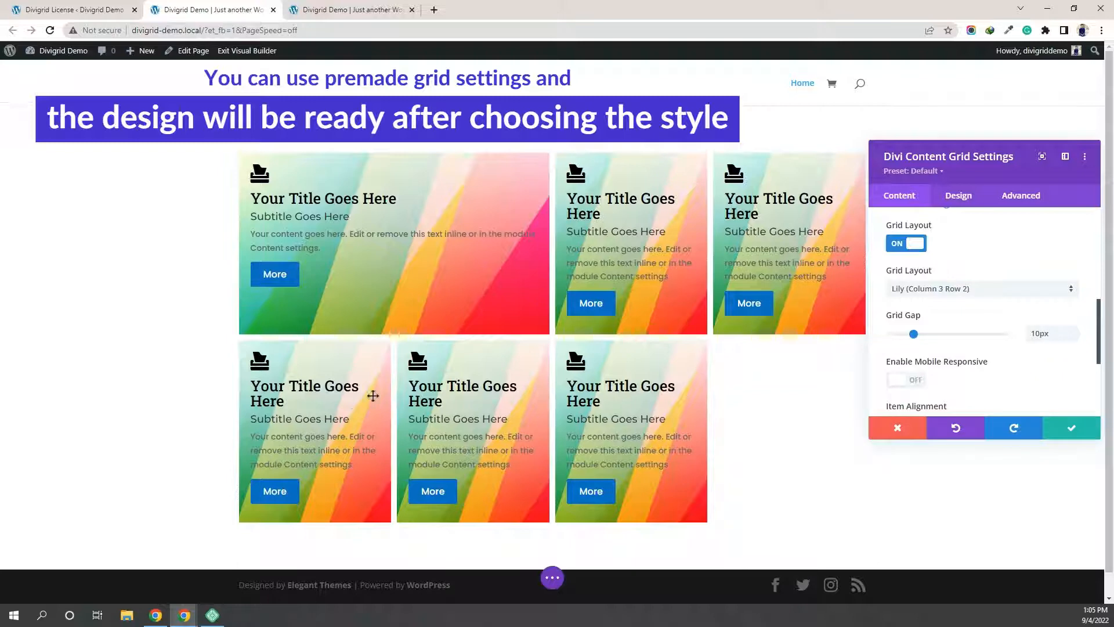
pyautogui.scroll(2, 910, 283)
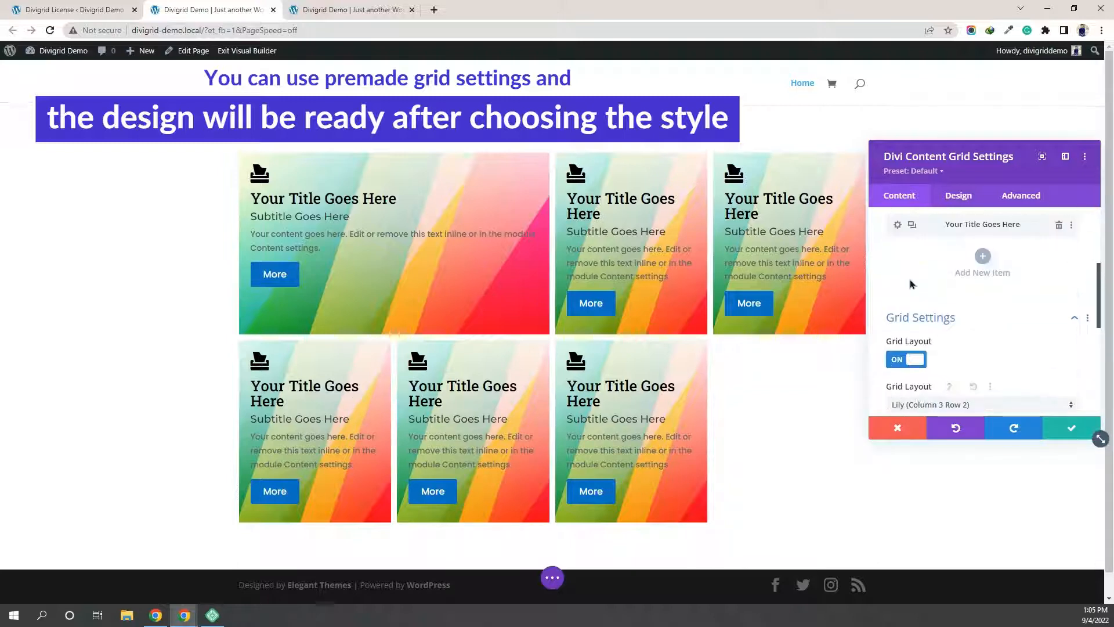
pyautogui.click(912, 226)
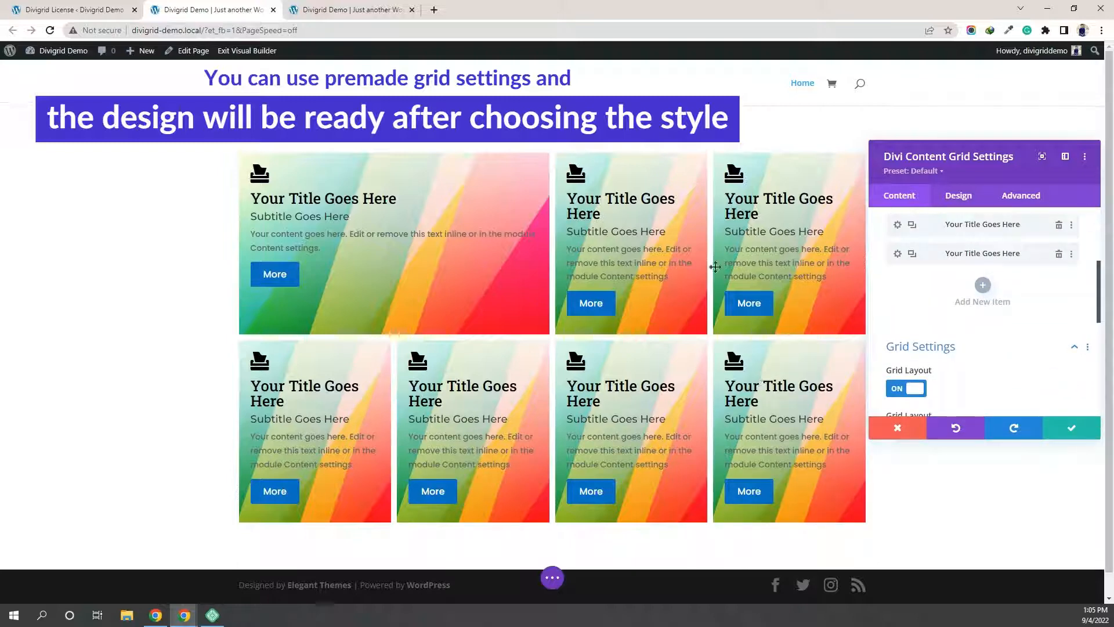
# Step: Change the grid layout to Tulip (Column 3 Row 6) and go back to the list of grid items
pyautogui.scroll(-3, 957, 282)
pyautogui.click(947, 264)
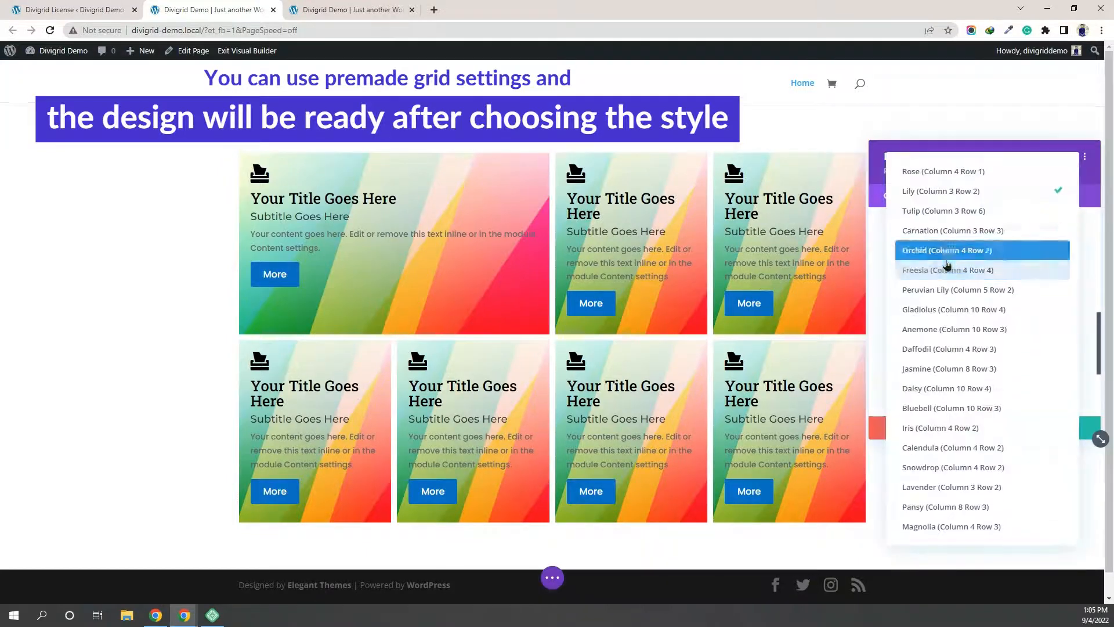
pyautogui.click(958, 211)
pyautogui.scroll(-2, 704, 311)
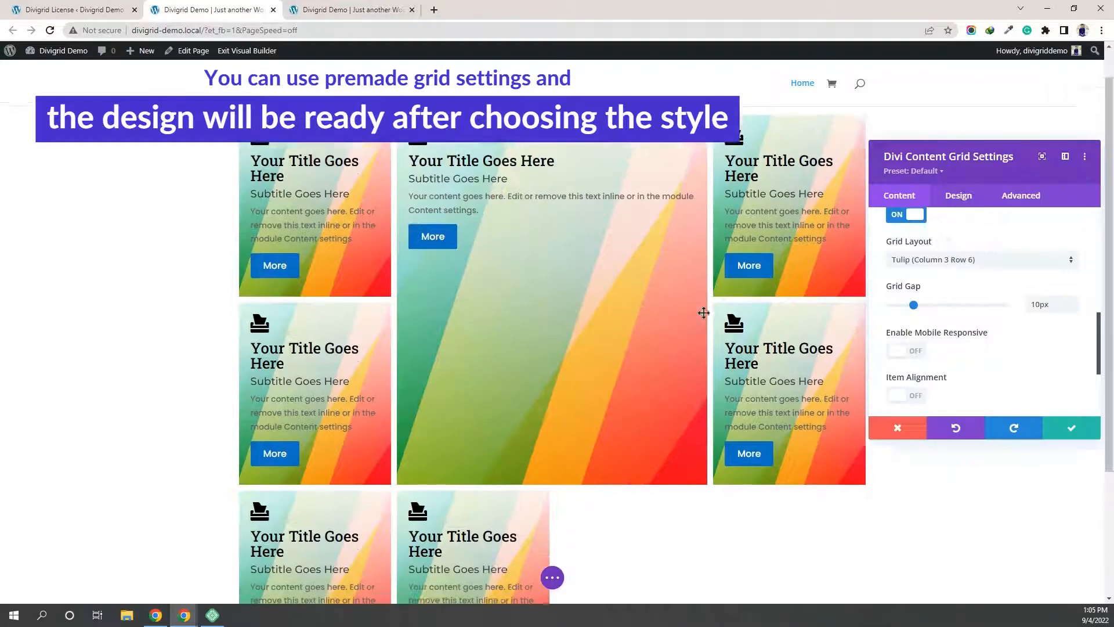
pyautogui.scroll(3, 1019, 256)
pyautogui.scroll(2, 1023, 257)
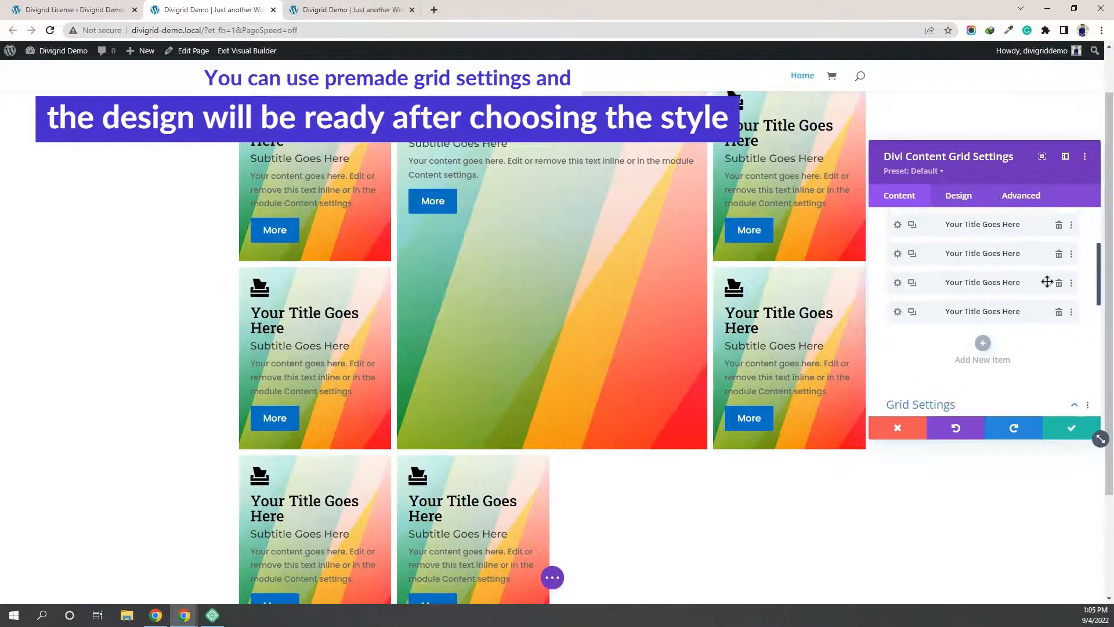
# Step: Delete two surplus grid items and change the premade grid layout to Carnation (Column 3 Row 3)
pyautogui.click(1058, 283)
pyautogui.click(1058, 283)
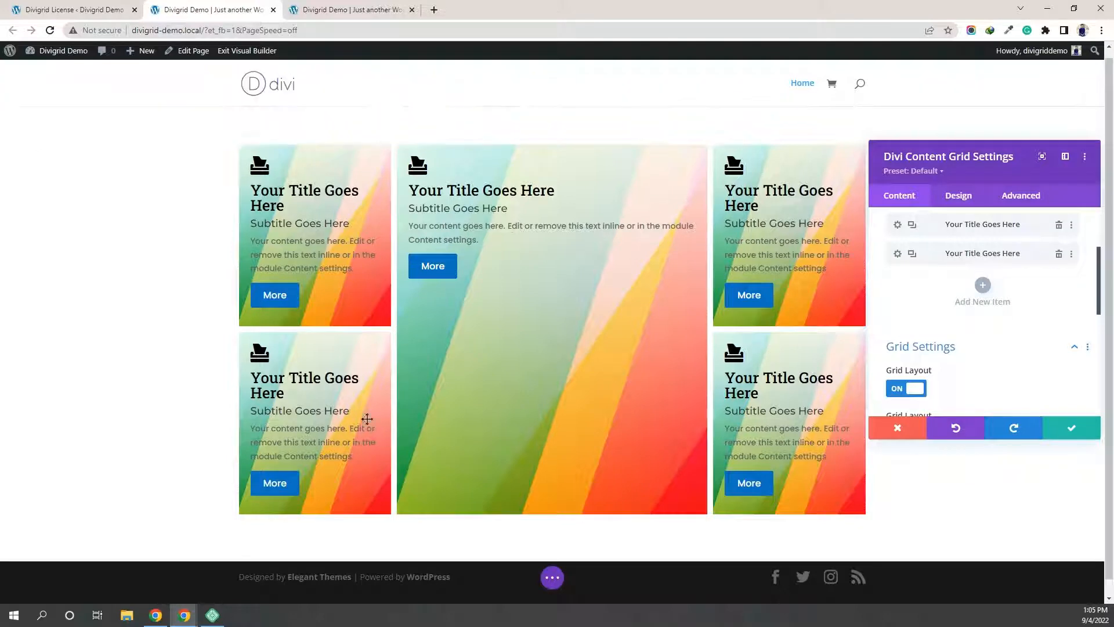
pyautogui.scroll(-2, 997, 336)
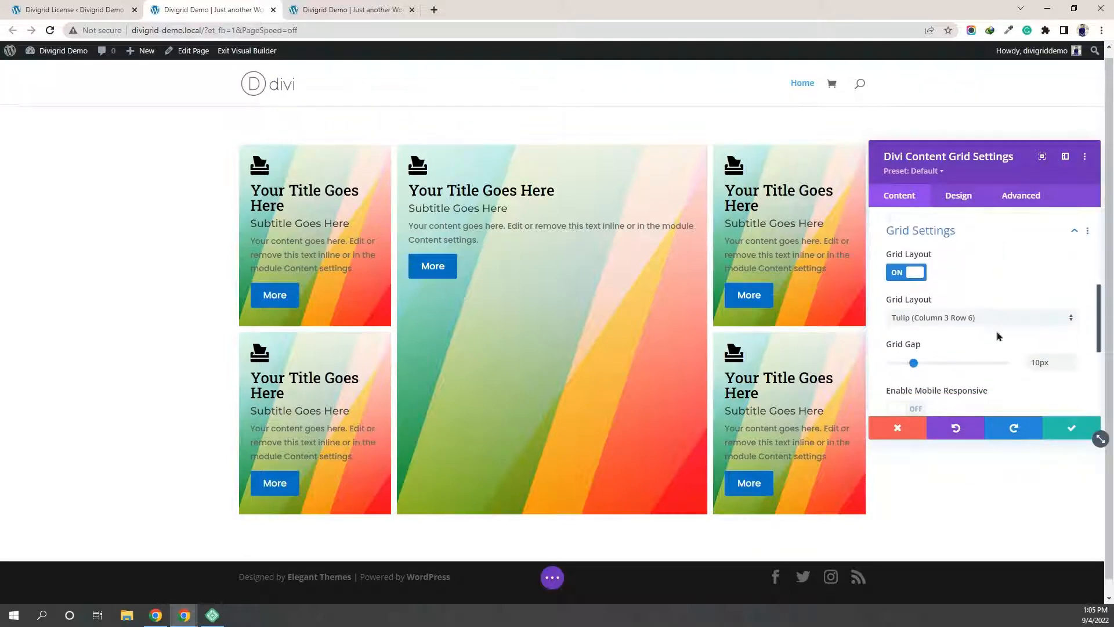
pyautogui.click(966, 318)
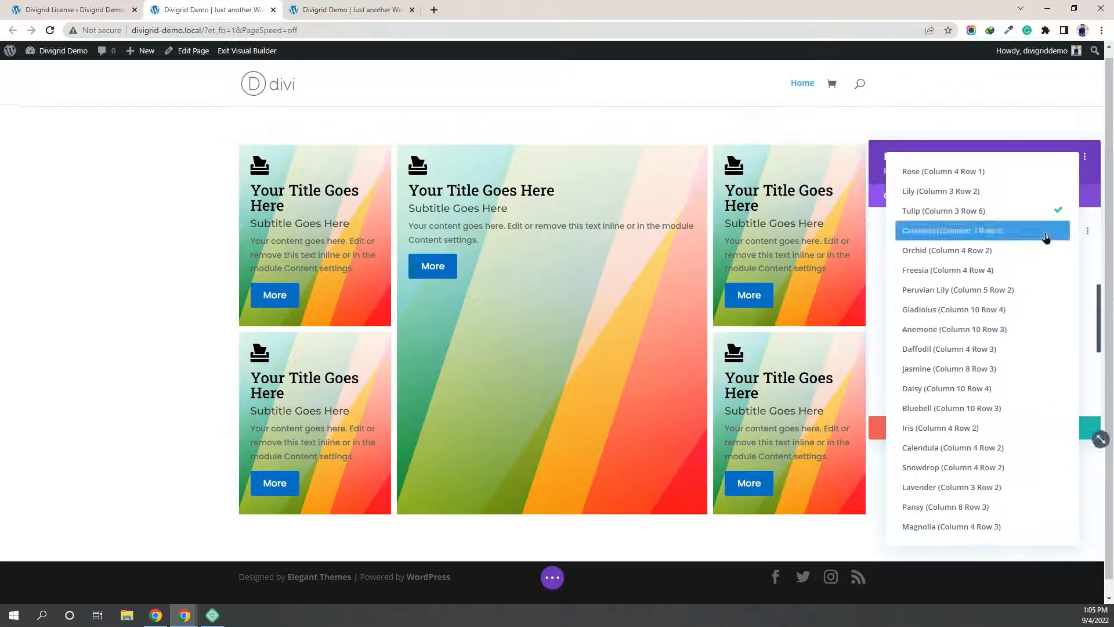
pyautogui.click(970, 232)
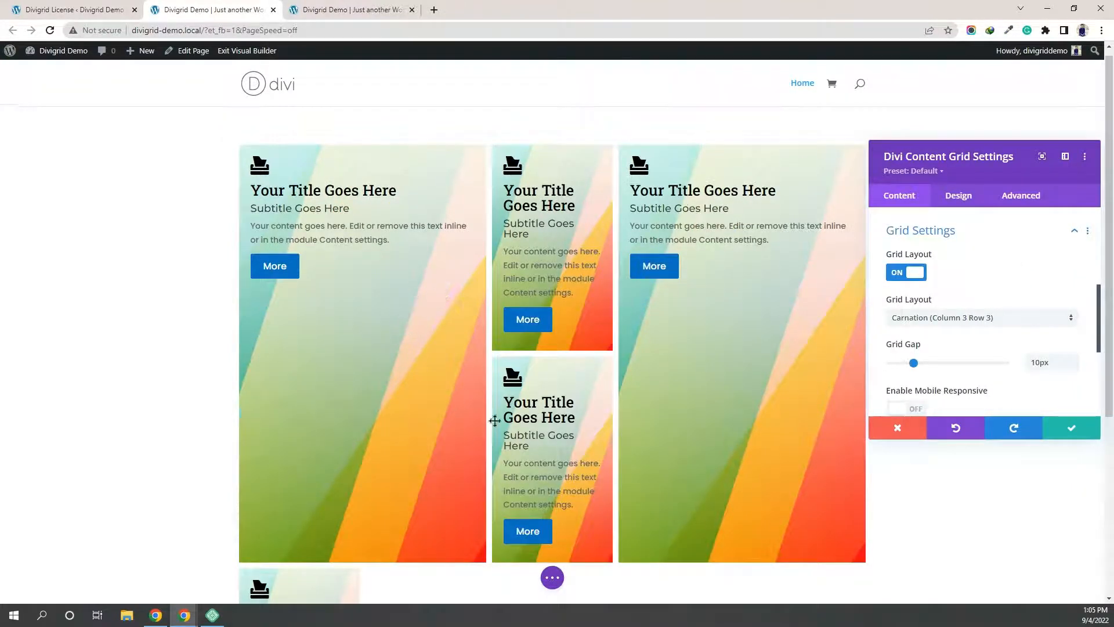
# Step: Try the Orchid (Column 4 Row 2) and Freesia (Column 4 Row 4) grid layouts
pyautogui.click(1015, 317)
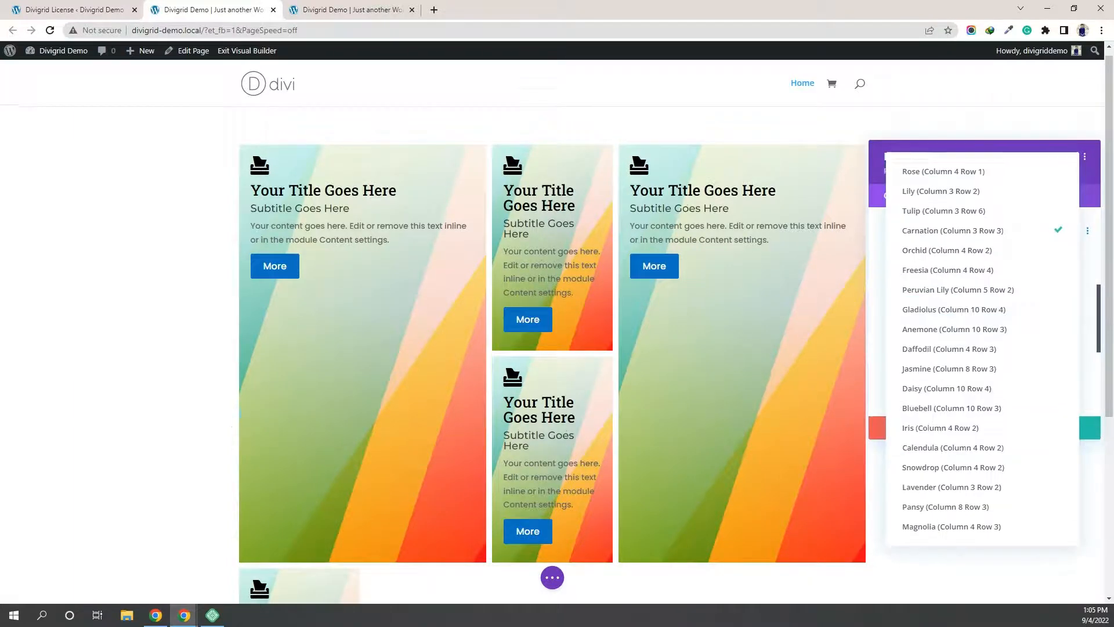
pyautogui.click(998, 250)
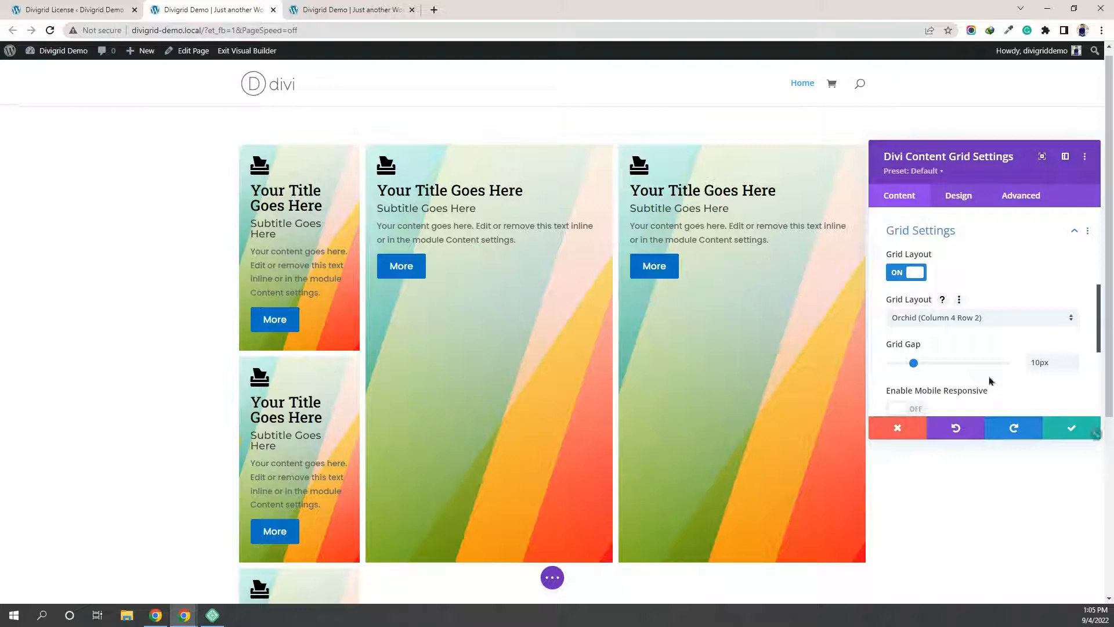
pyautogui.click(969, 318)
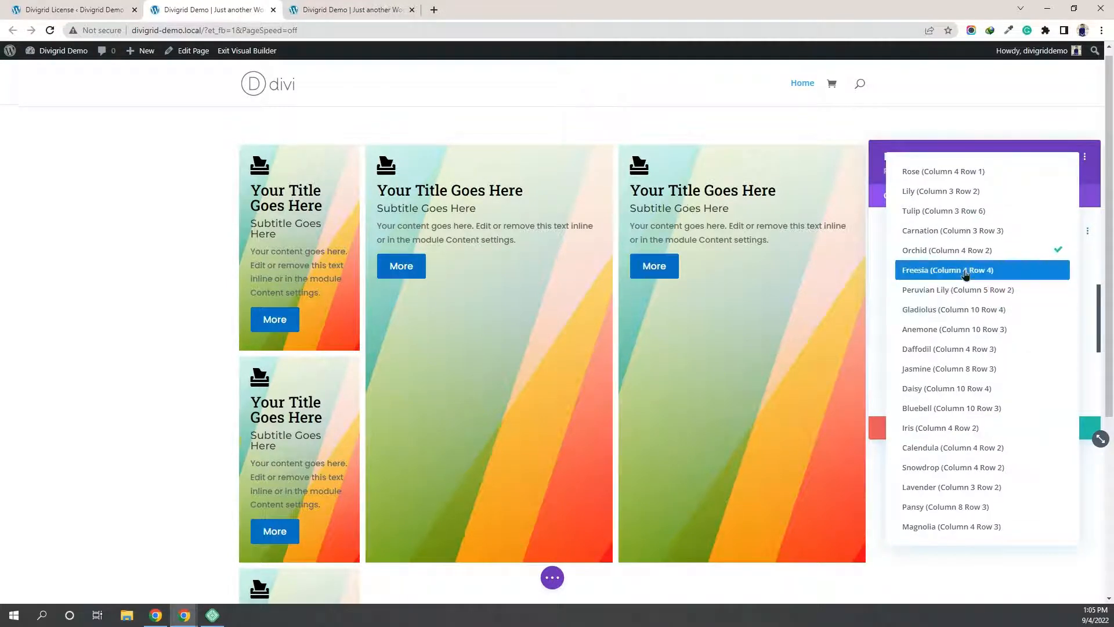
pyautogui.click(965, 272)
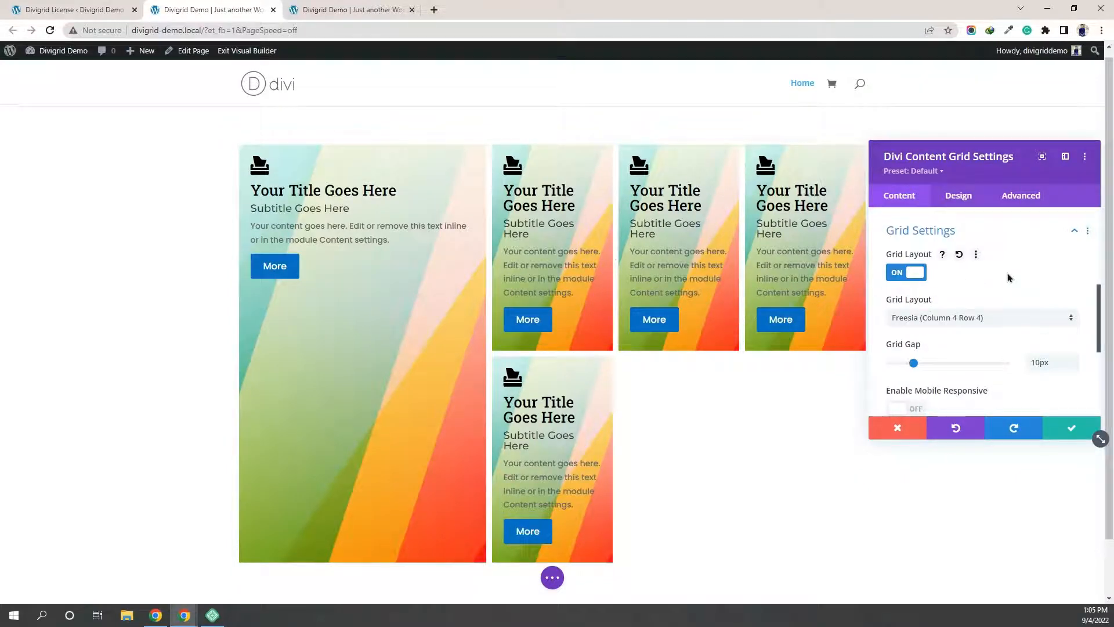
# Step: Change the grid layout to Peruvian Lily (Column 5 Row 2) and duplicate a grid item to fill the empty cell
pyautogui.scroll(-1, 1007, 277)
pyautogui.click(966, 262)
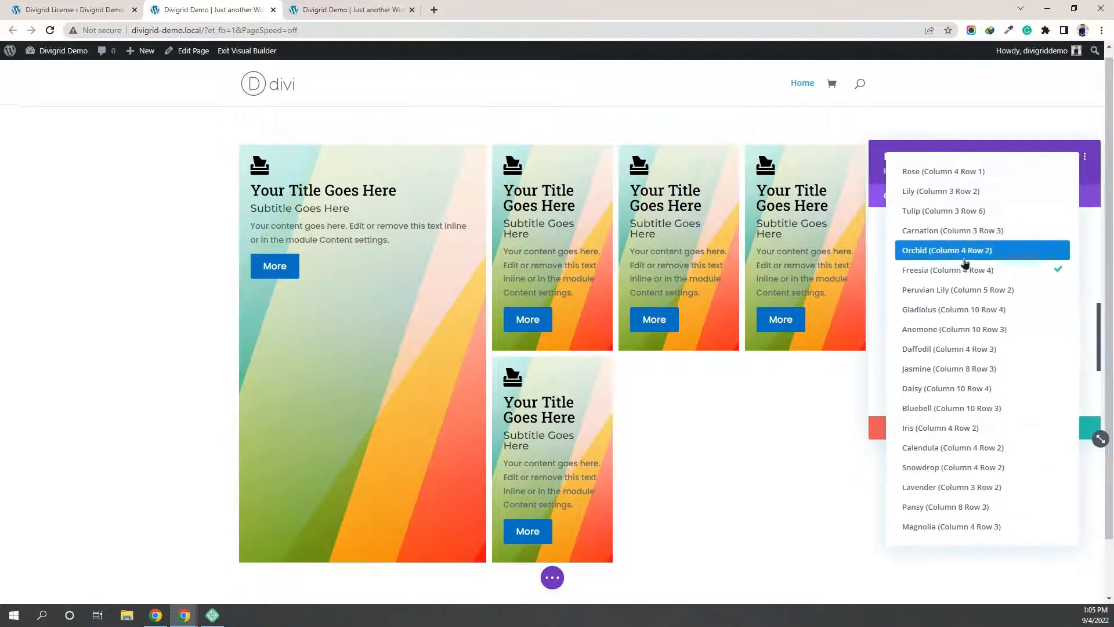
pyautogui.click(965, 290)
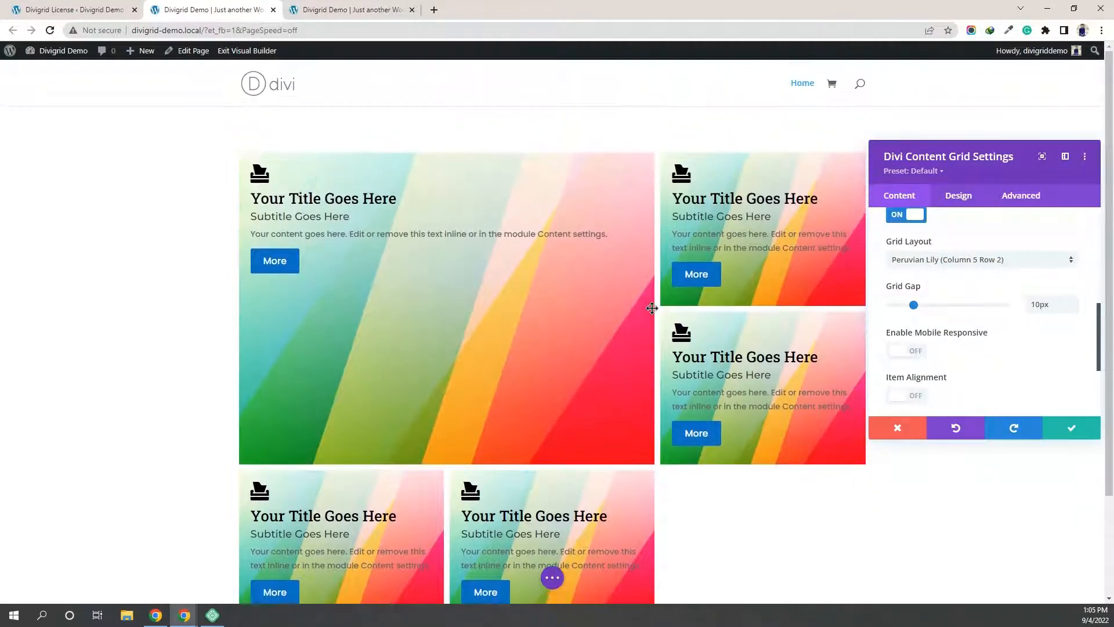
pyautogui.scroll(3, 943, 292)
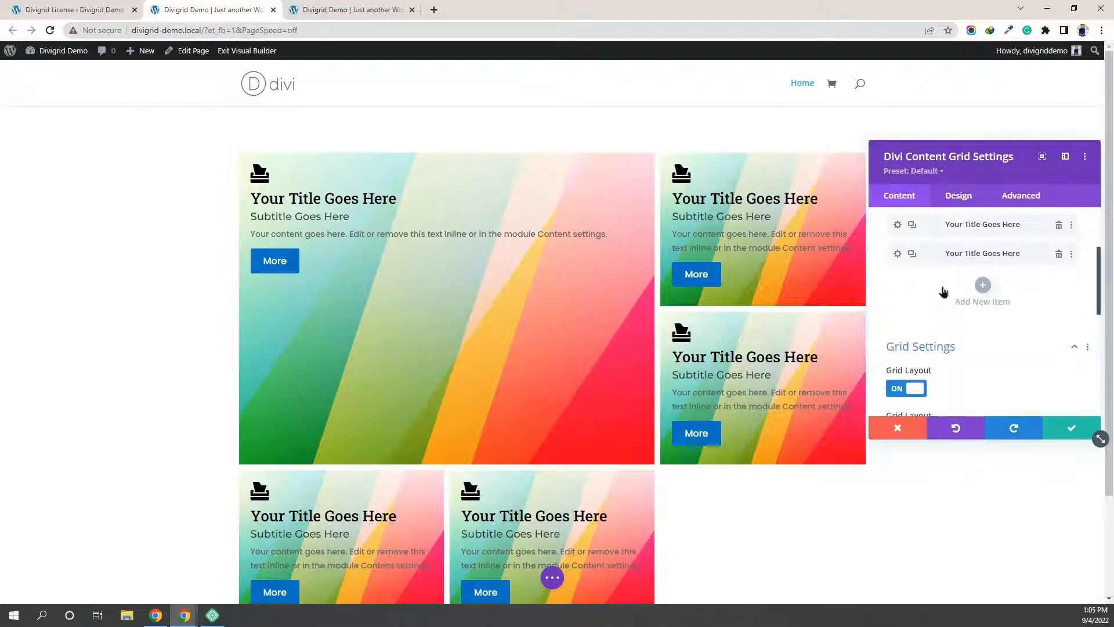
pyautogui.click(911, 256)
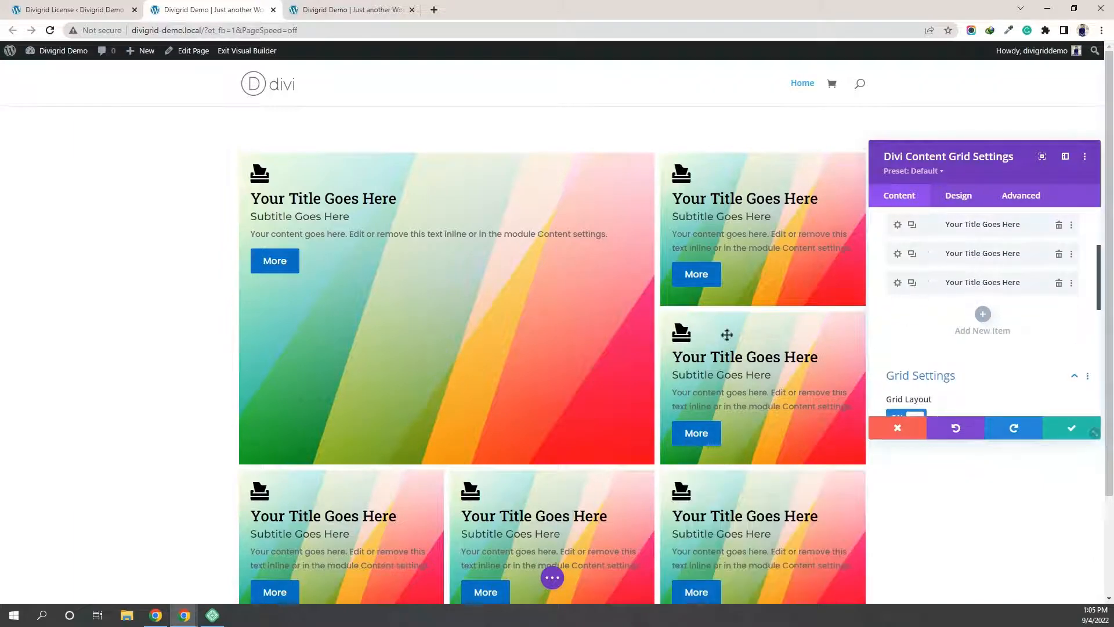
pyautogui.scroll(-1, 629, 262)
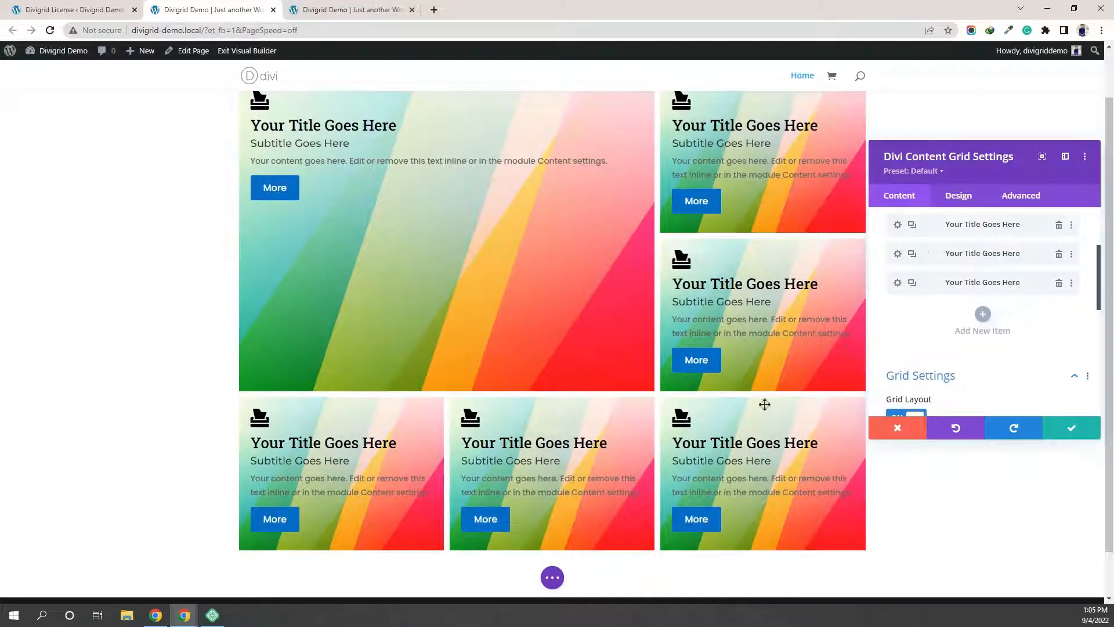
# Step: Switch the grid layout to Gladiolus (Column 10 Row 4) and duplicate a grid item to complete the second row
pyautogui.scroll(-3, 984, 316)
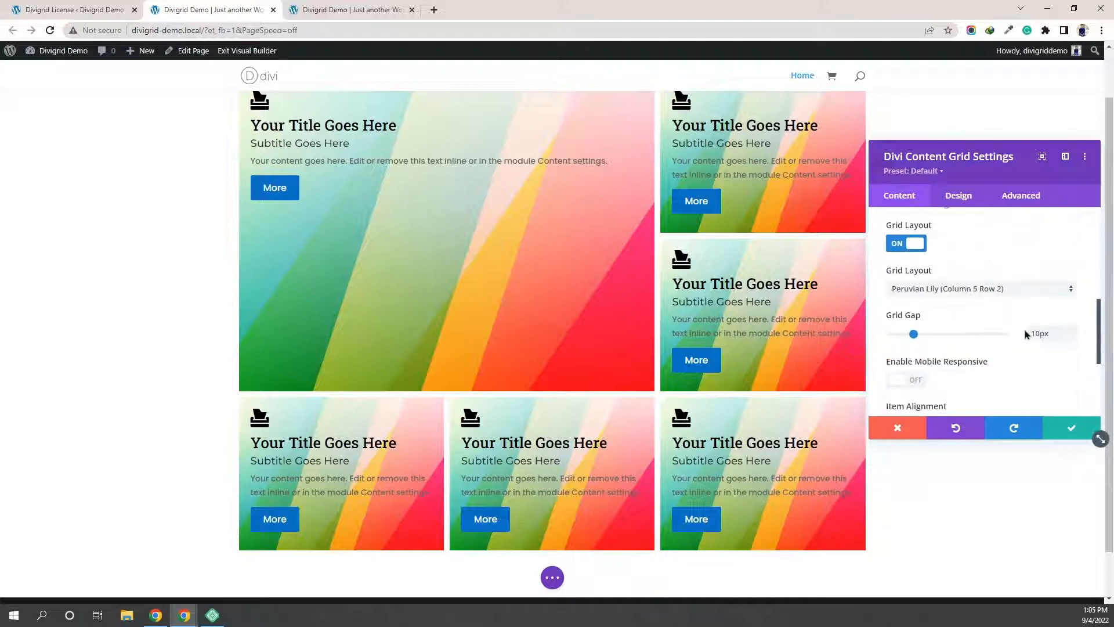
pyautogui.click(996, 290)
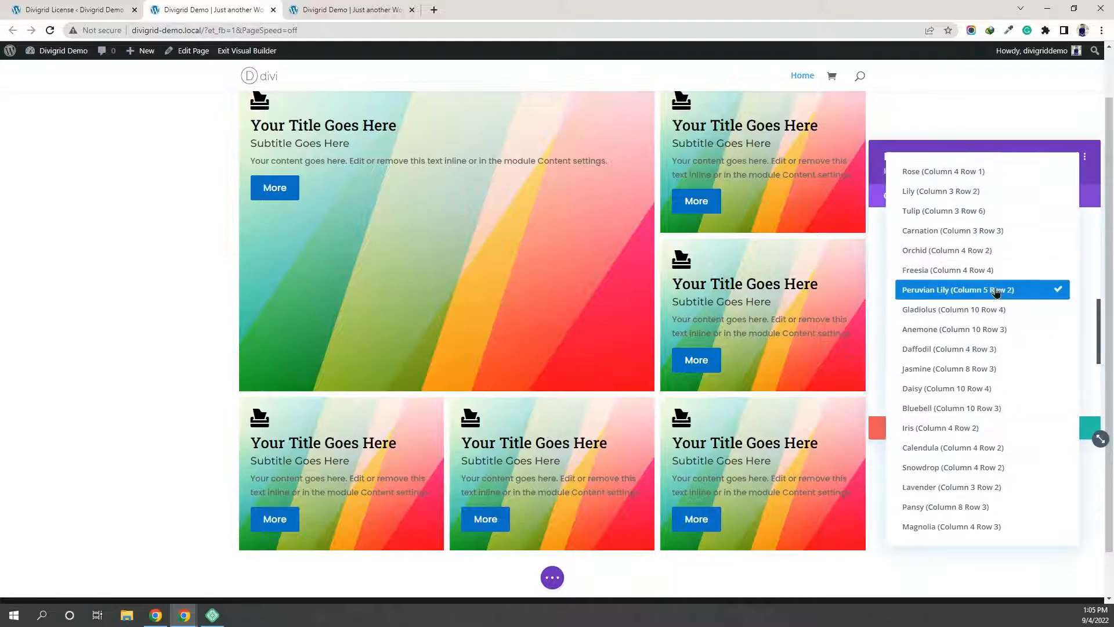
pyautogui.click(965, 309)
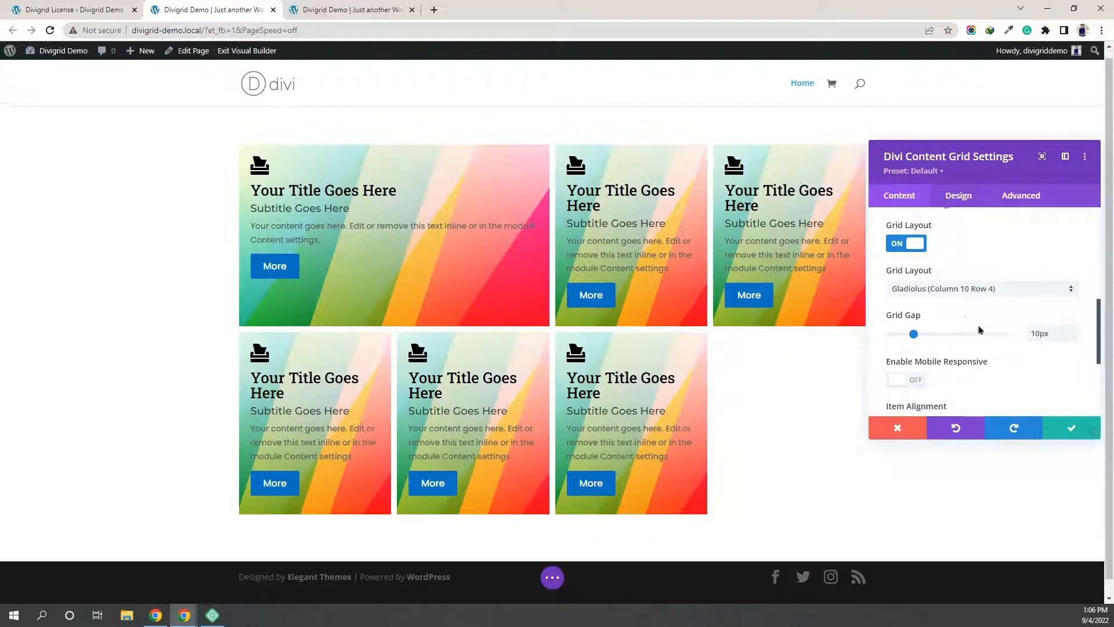
pyautogui.scroll(2, 1010, 299)
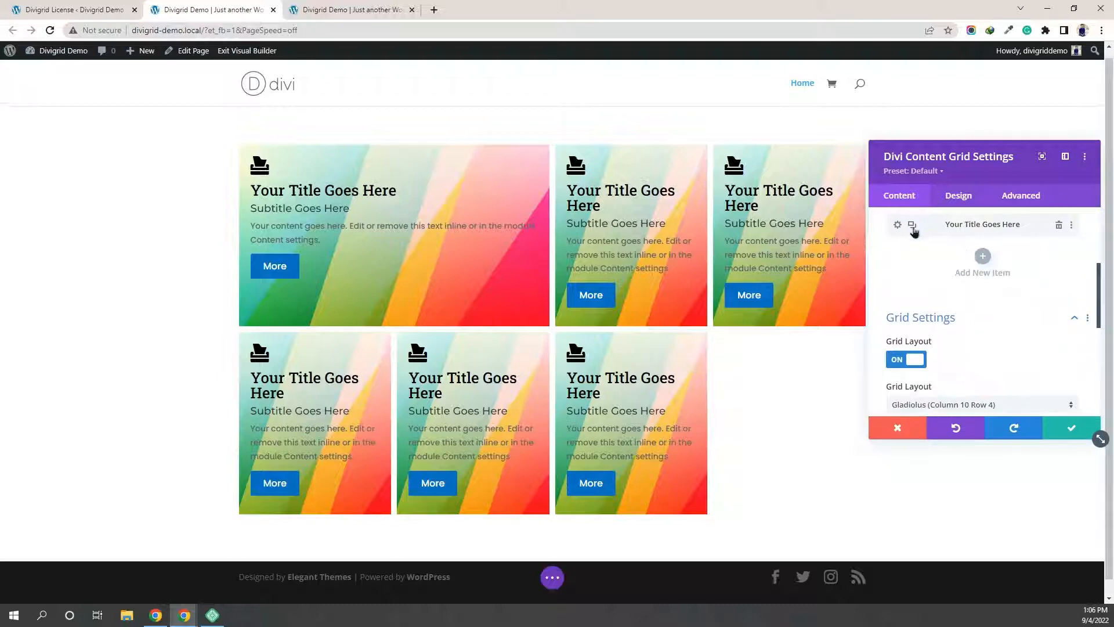
pyautogui.click(913, 227)
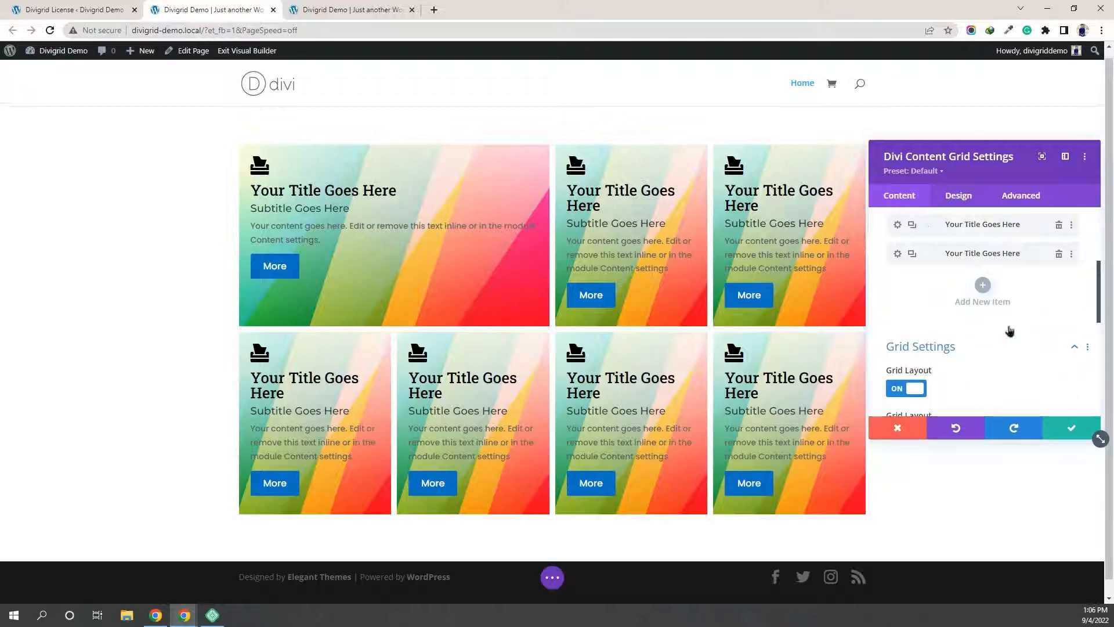
# Step: Set the grid layout to Anemone (Column 10 Row 3) and duplicate a grid item twice to fill the open space
pyautogui.scroll(-2, 1010, 329)
pyautogui.scroll(-1, 1009, 329)
pyautogui.click(982, 265)
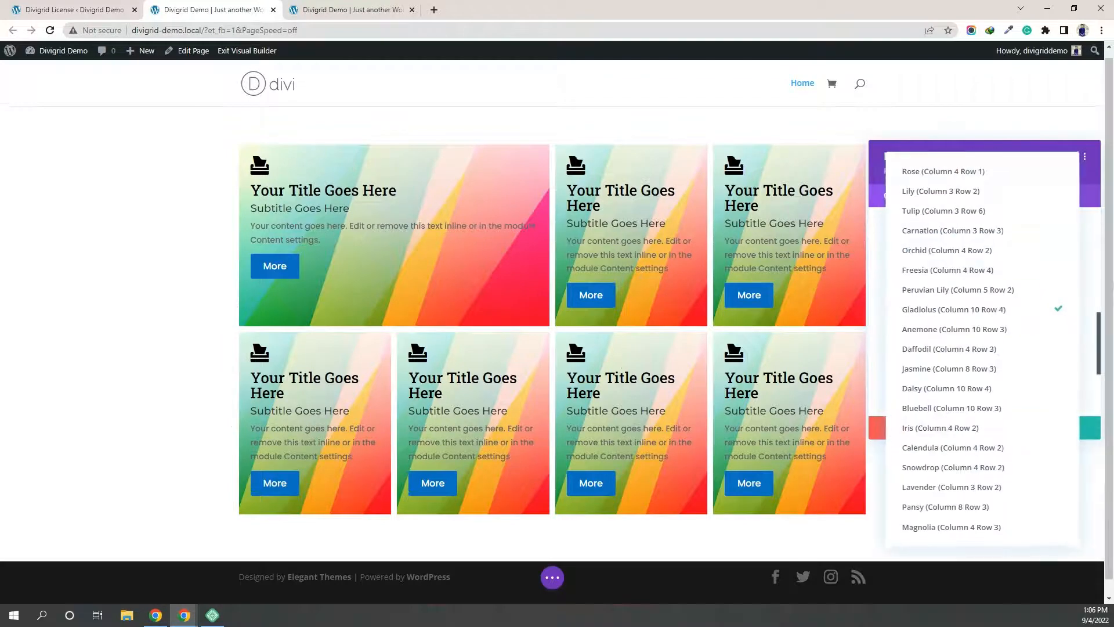
pyautogui.click(981, 325)
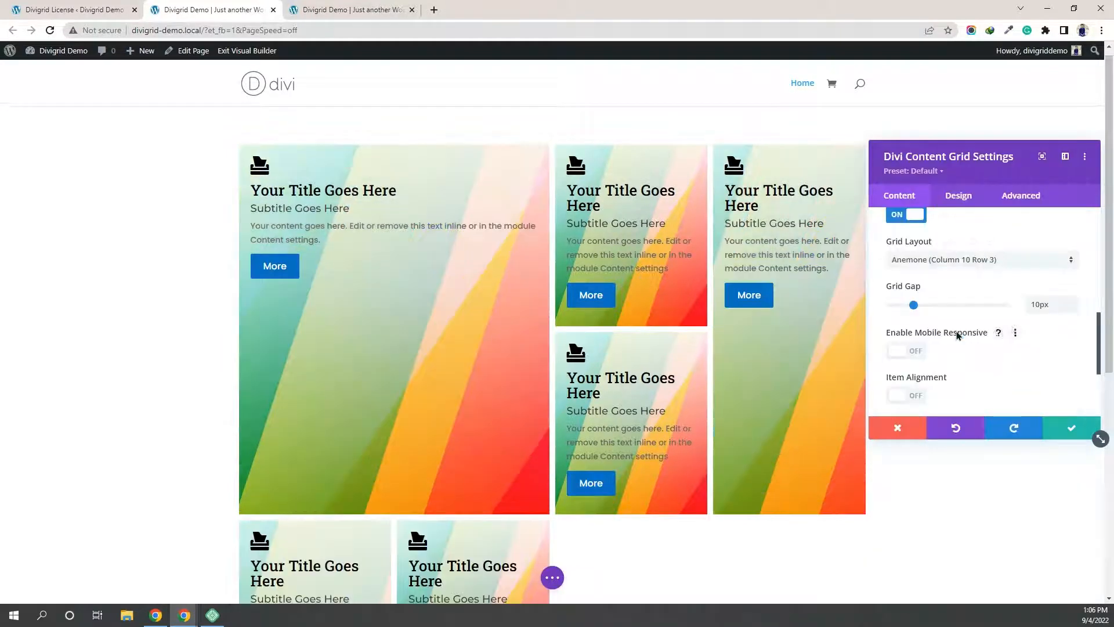
pyautogui.scroll(-3, 632, 335)
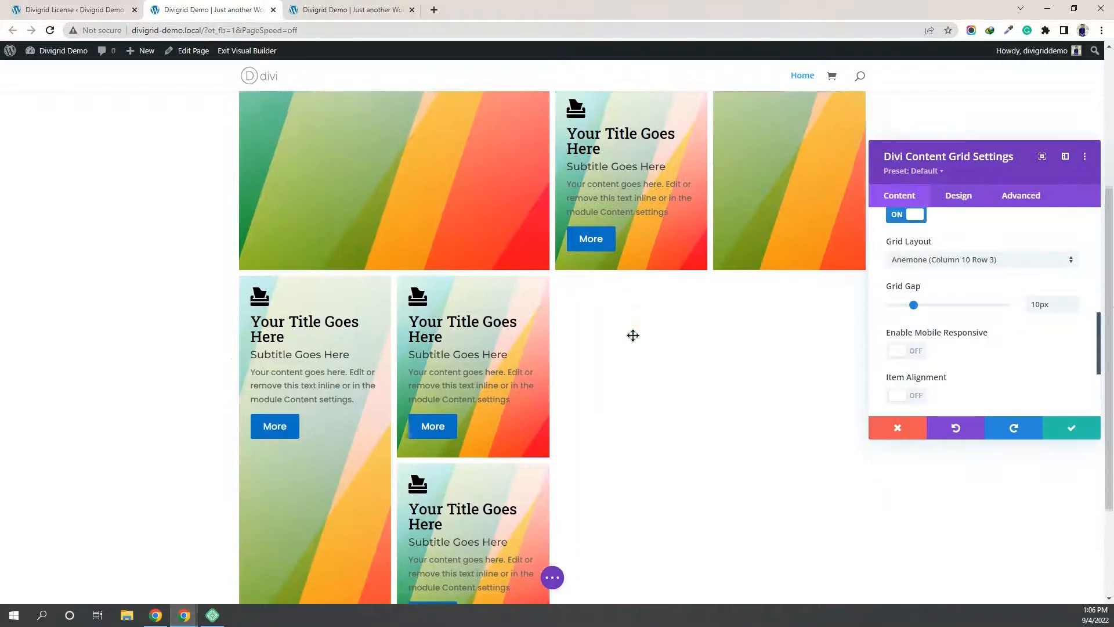
pyautogui.scroll(3, 633, 336)
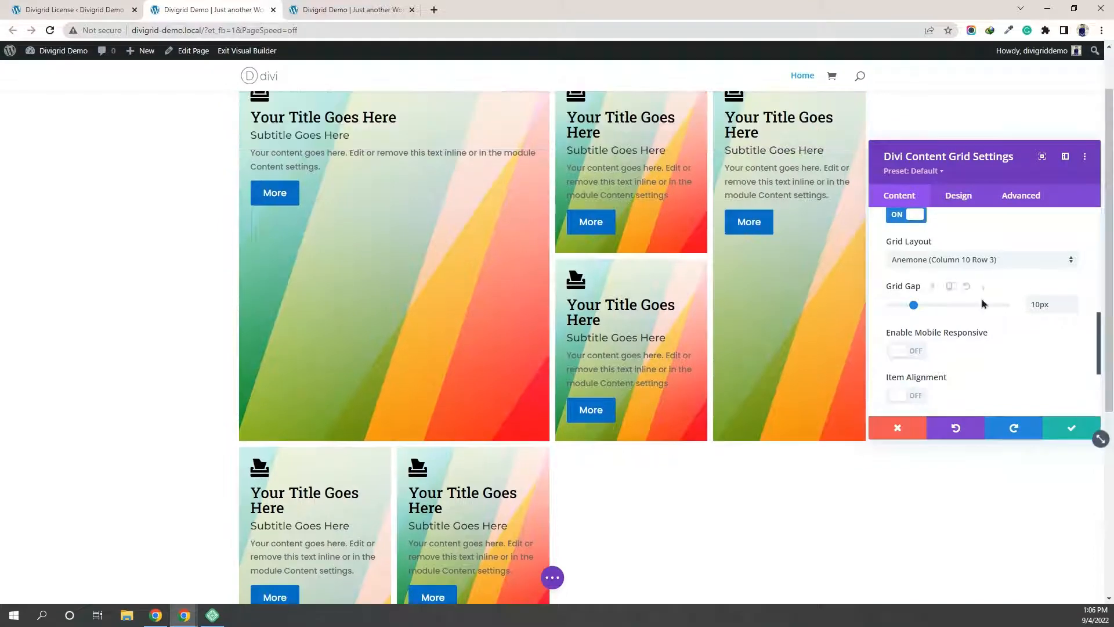
pyautogui.scroll(3, 957, 287)
pyautogui.click(911, 255)
pyautogui.click(911, 254)
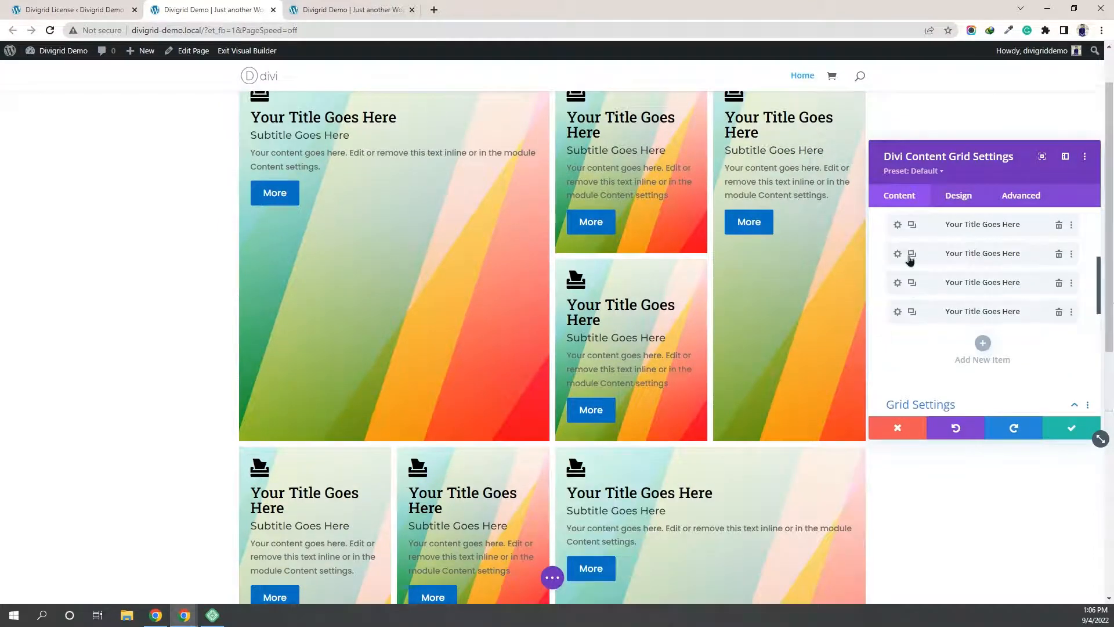
# Step: Delete the surplus last grid item and check the resulting Anemone arrangement on the page
pyautogui.scroll(-4, 748, 299)
pyautogui.scroll(2, 749, 298)
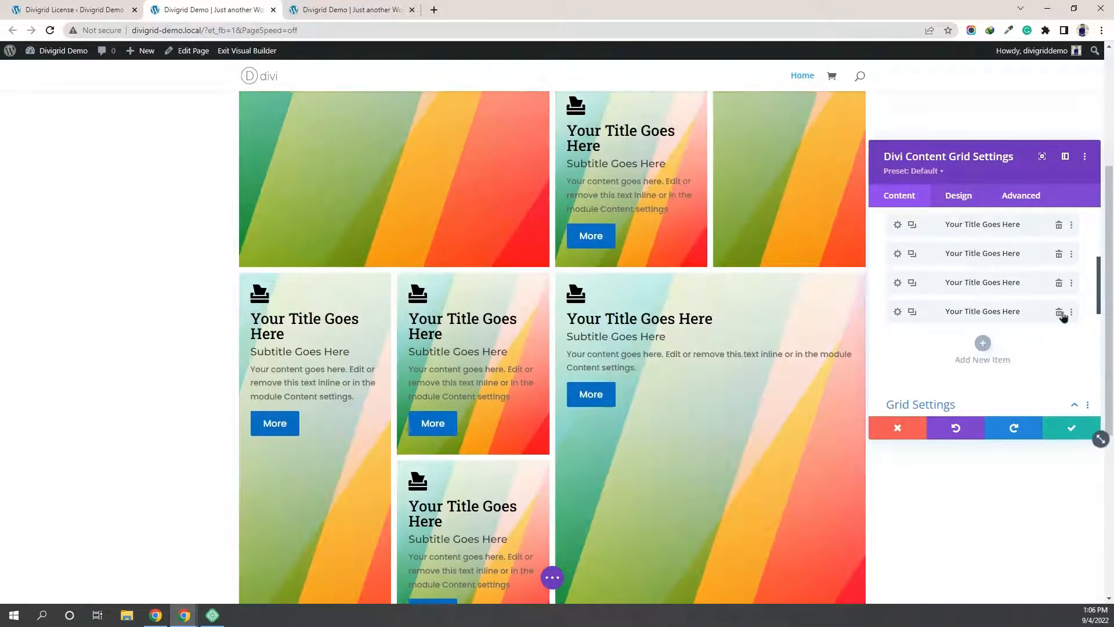
pyautogui.click(1058, 311)
pyautogui.scroll(3, 783, 323)
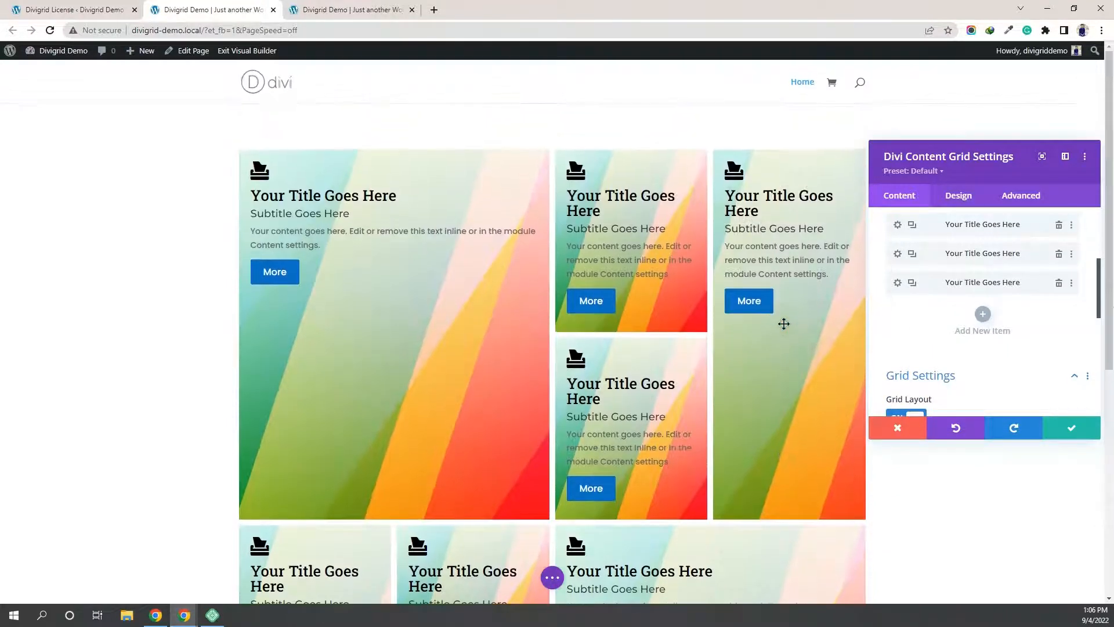
pyautogui.scroll(-5, 421, 378)
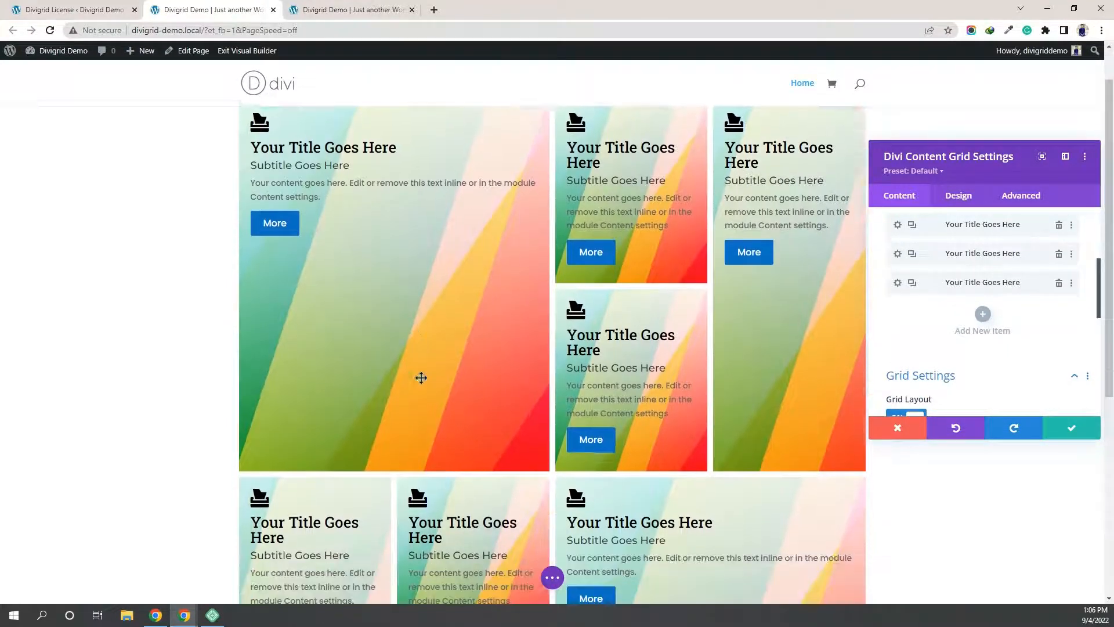
pyautogui.scroll(-2, 622, 331)
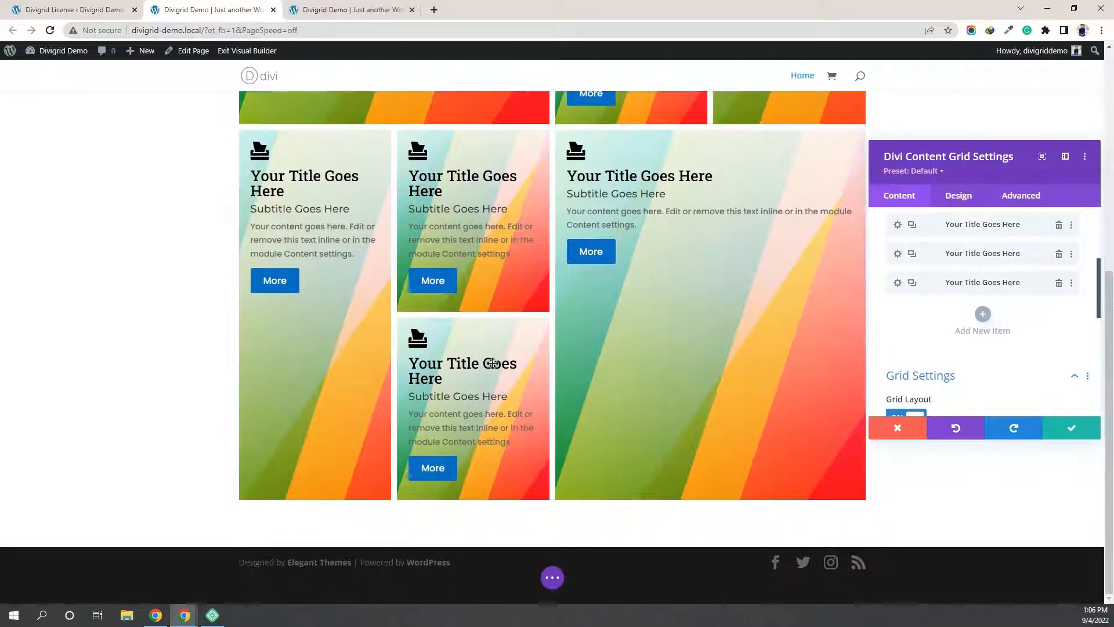
pyautogui.scroll(2, 350, 320)
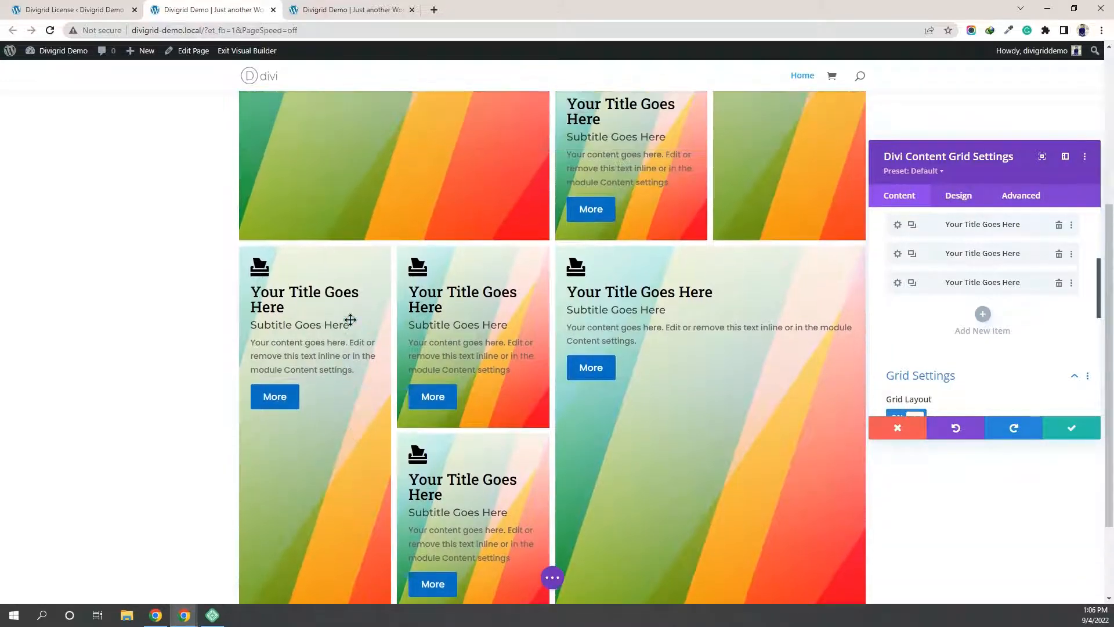
pyautogui.scroll(3, 350, 320)
# Step: Try the Daffodil (Column 4 Row 3) grid layout on the content grid
pyautogui.scroll(-3, 985, 291)
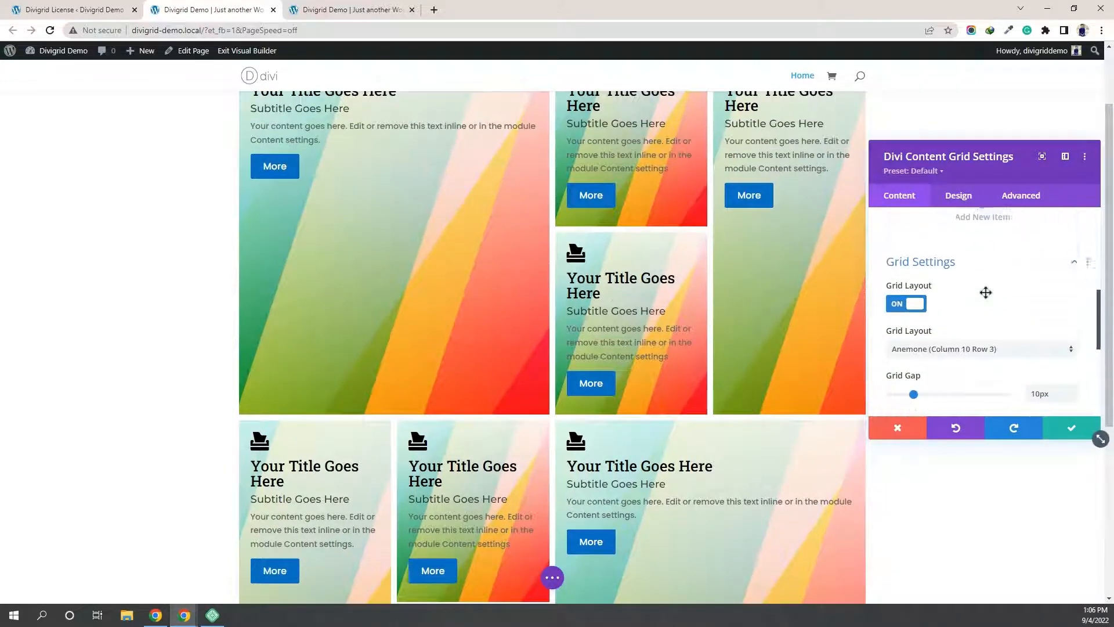
pyautogui.click(984, 292)
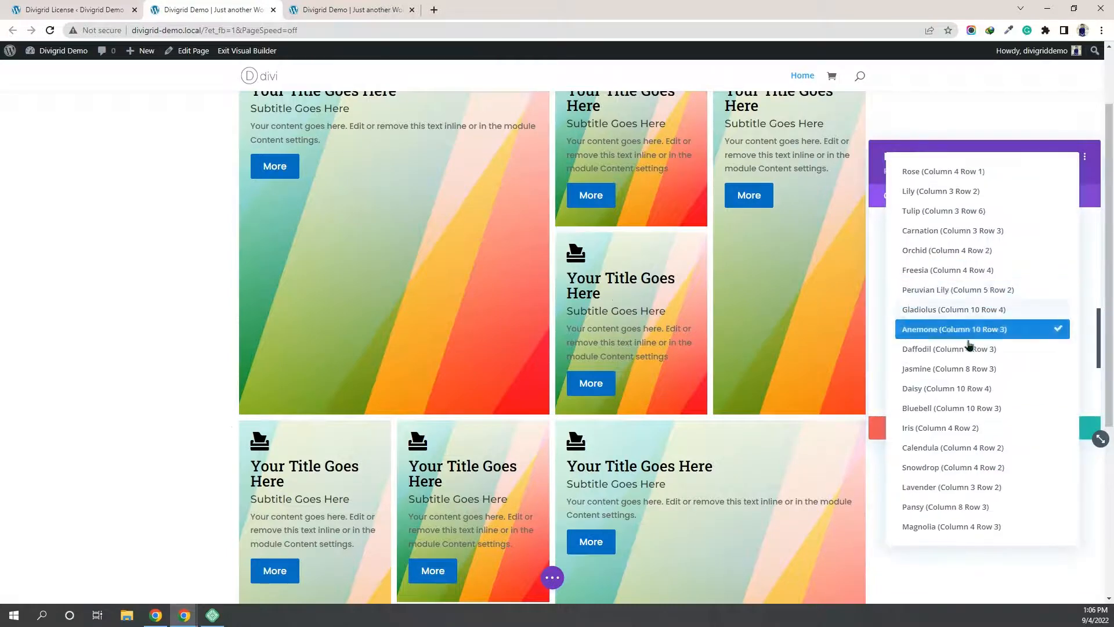
pyautogui.click(968, 348)
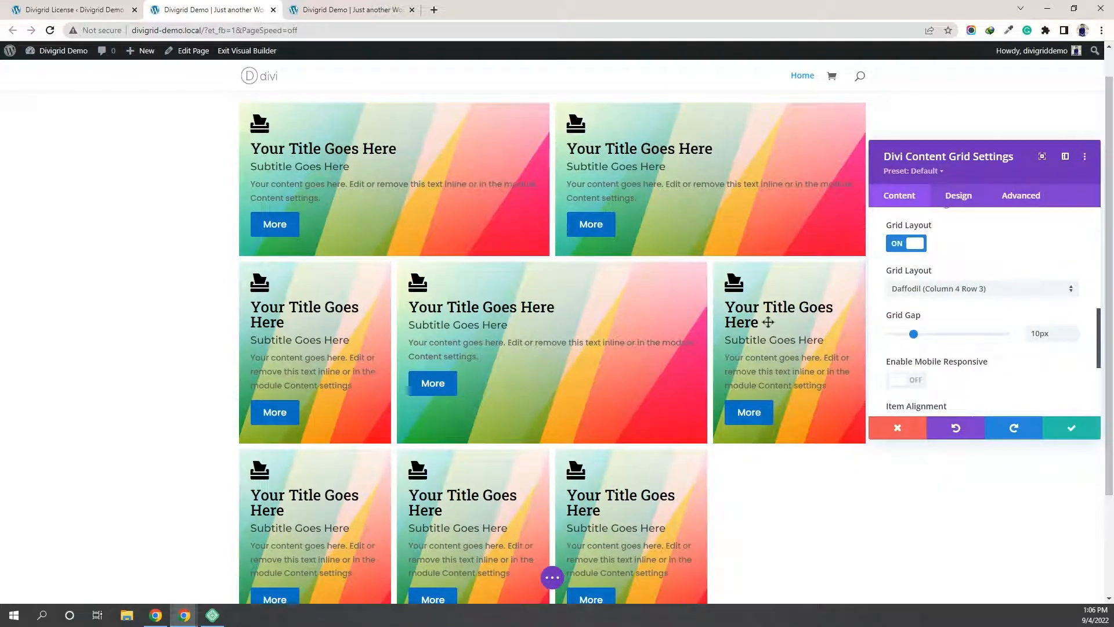
pyautogui.scroll(-2, 768, 322)
pyautogui.scroll(2, 704, 211)
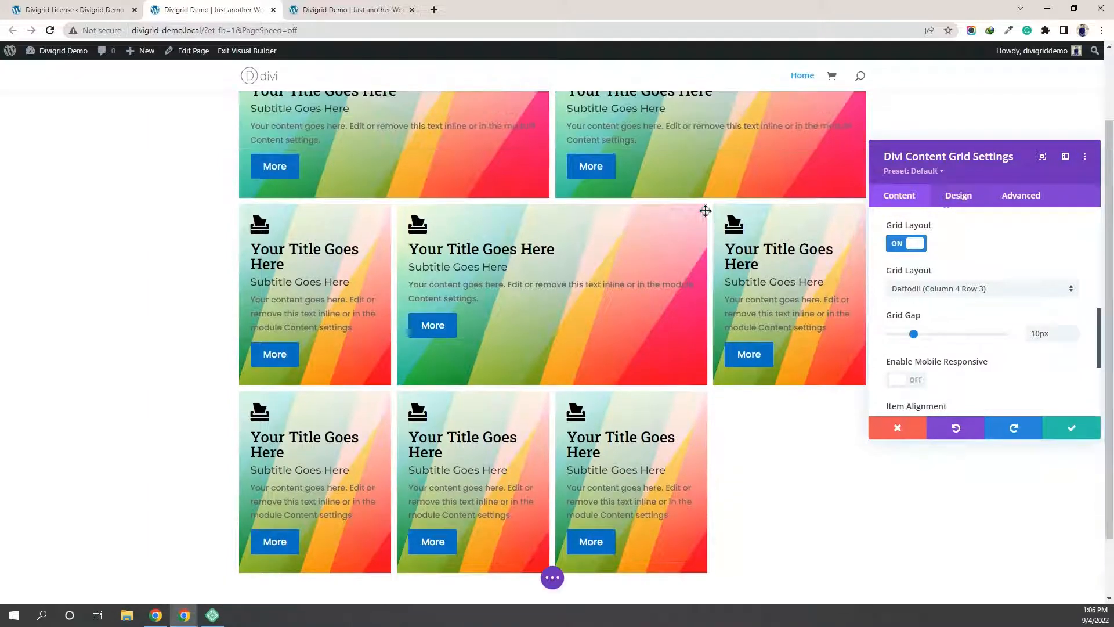
# Step: Change the grid layout to Jasmine (Column 8 Row 3) and check how the items fill it
pyautogui.click(1008, 291)
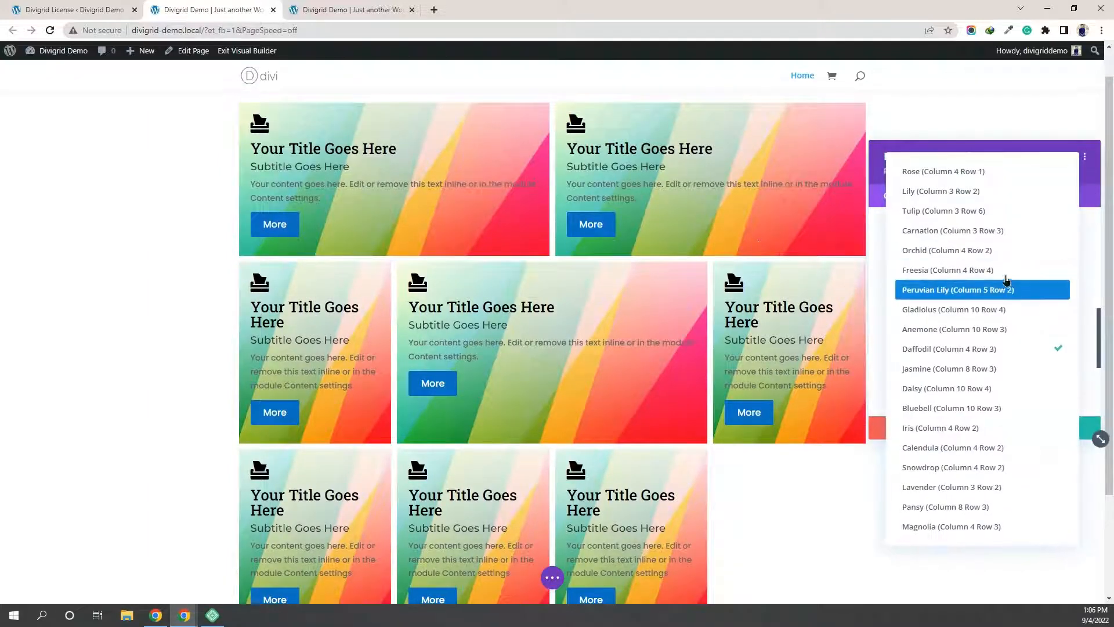
pyautogui.click(977, 369)
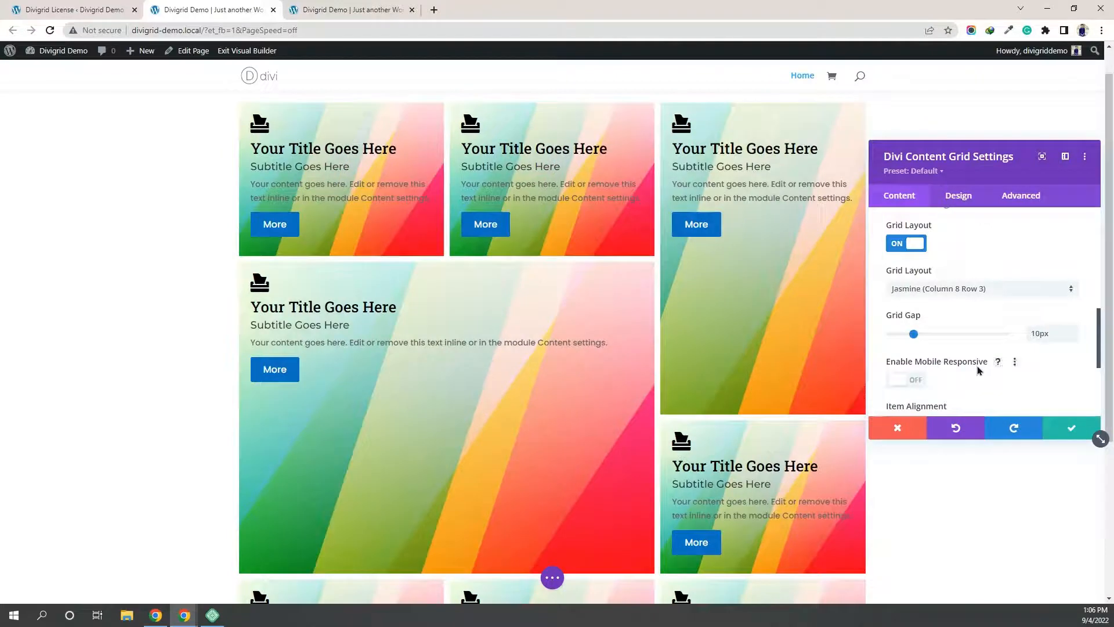
pyautogui.scroll(-4, 735, 233)
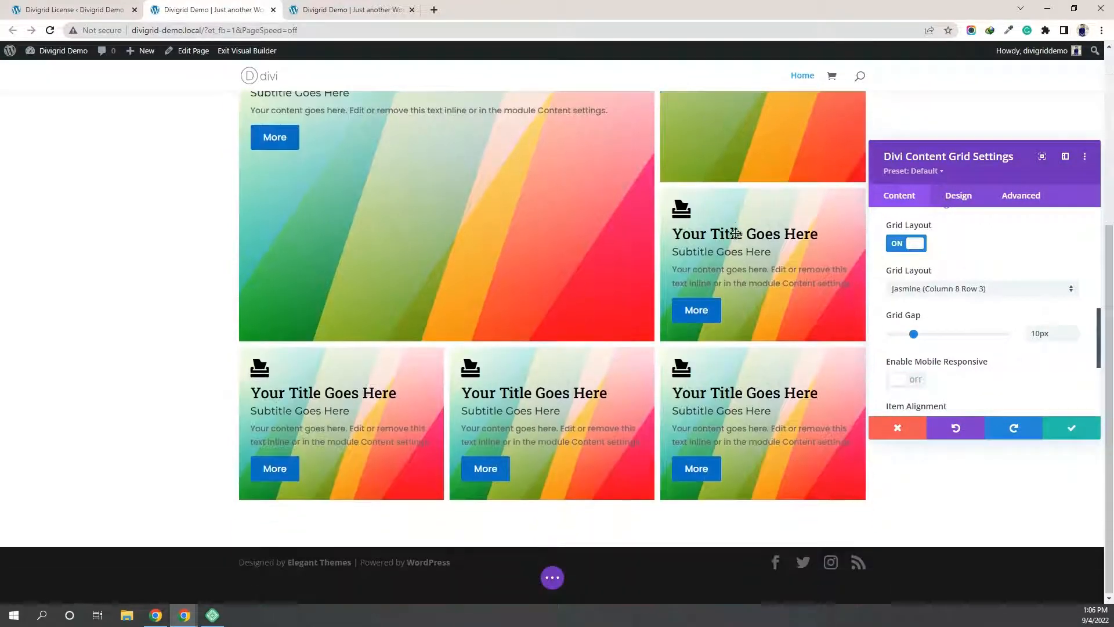
# Step: Change the grid layout to Daisy (Column 10 Row 4) and review how the items are arranged from first to last row
pyautogui.scroll(5, 400, 401)
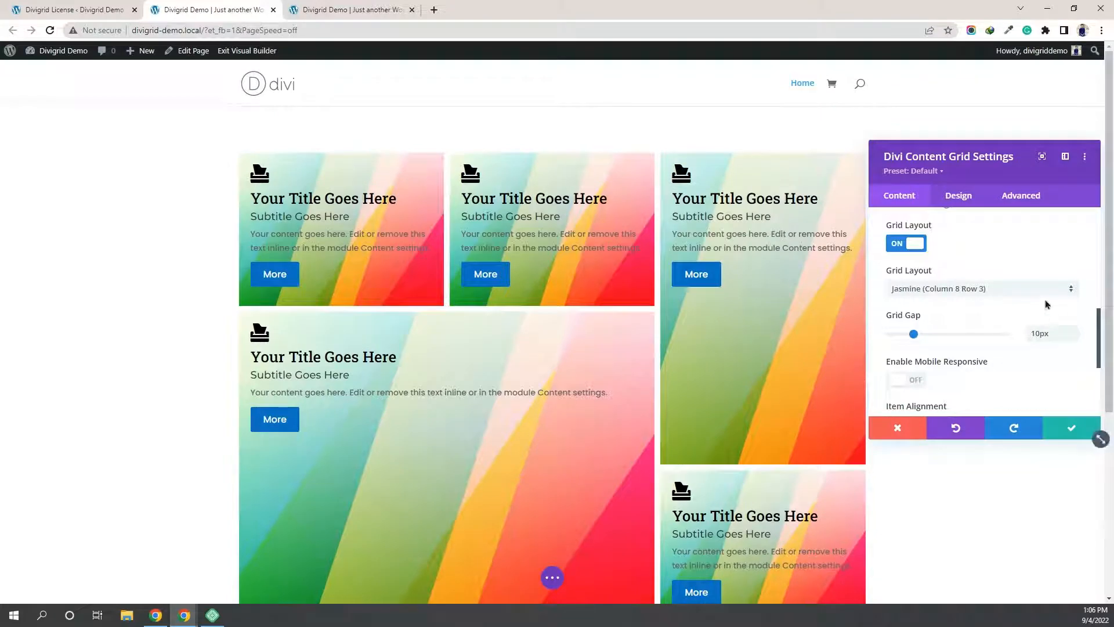
pyautogui.click(1028, 290)
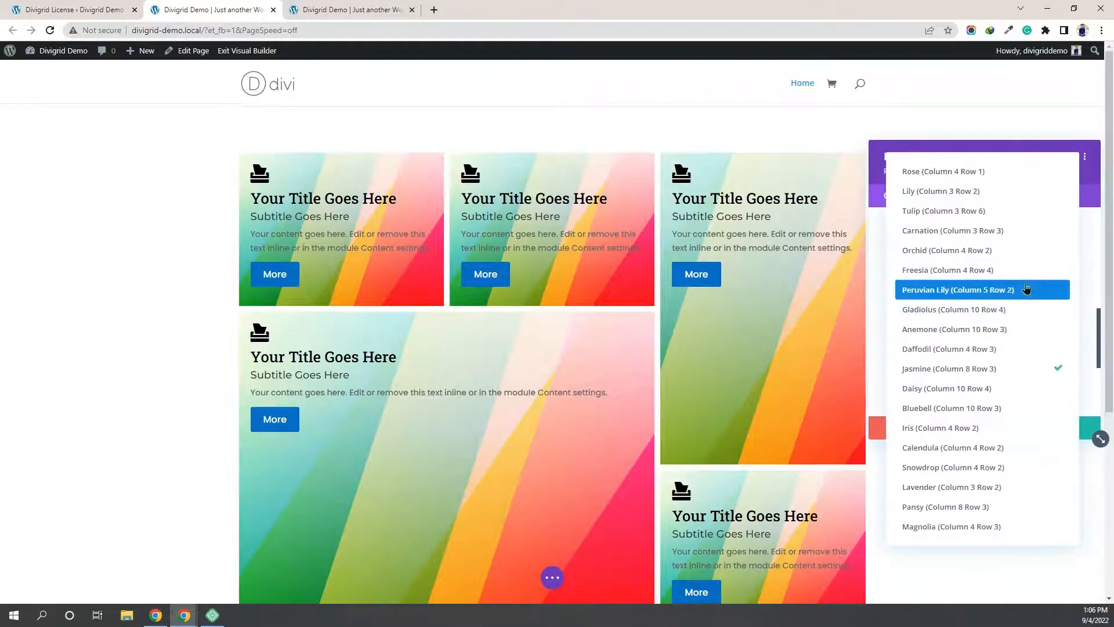
pyautogui.click(966, 389)
pyautogui.scroll(-4, 673, 294)
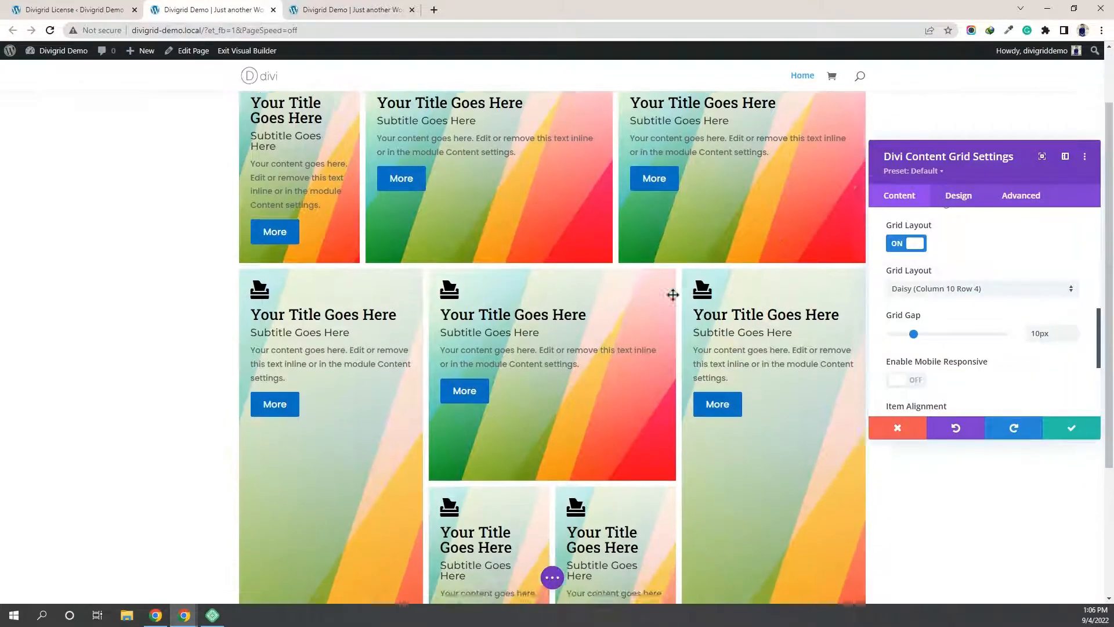
pyautogui.scroll(4, 673, 295)
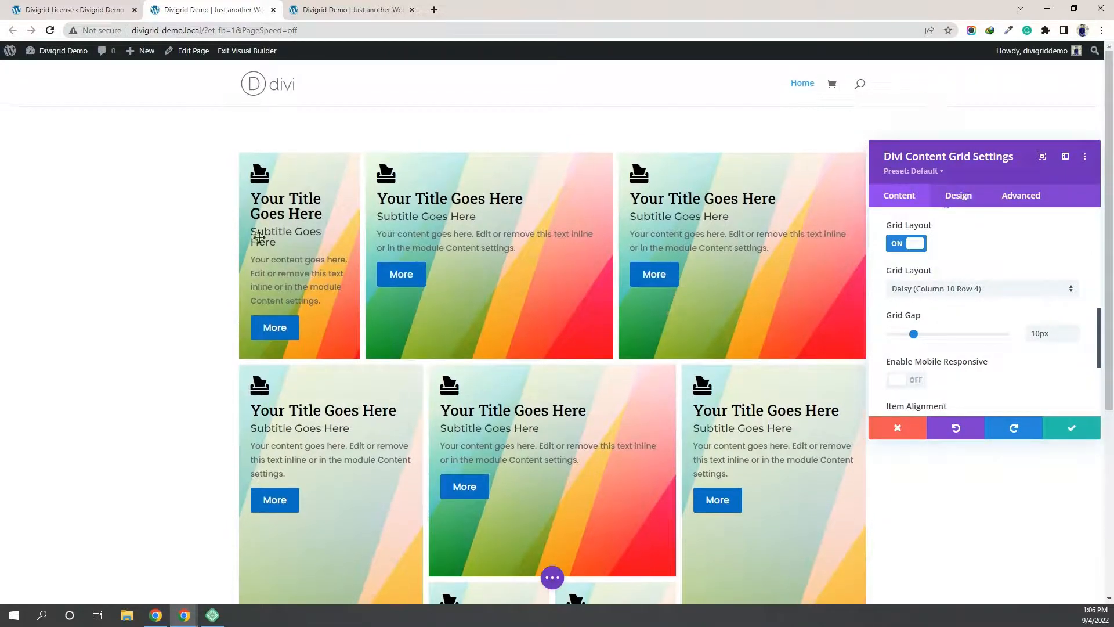
pyautogui.scroll(-3, 754, 392)
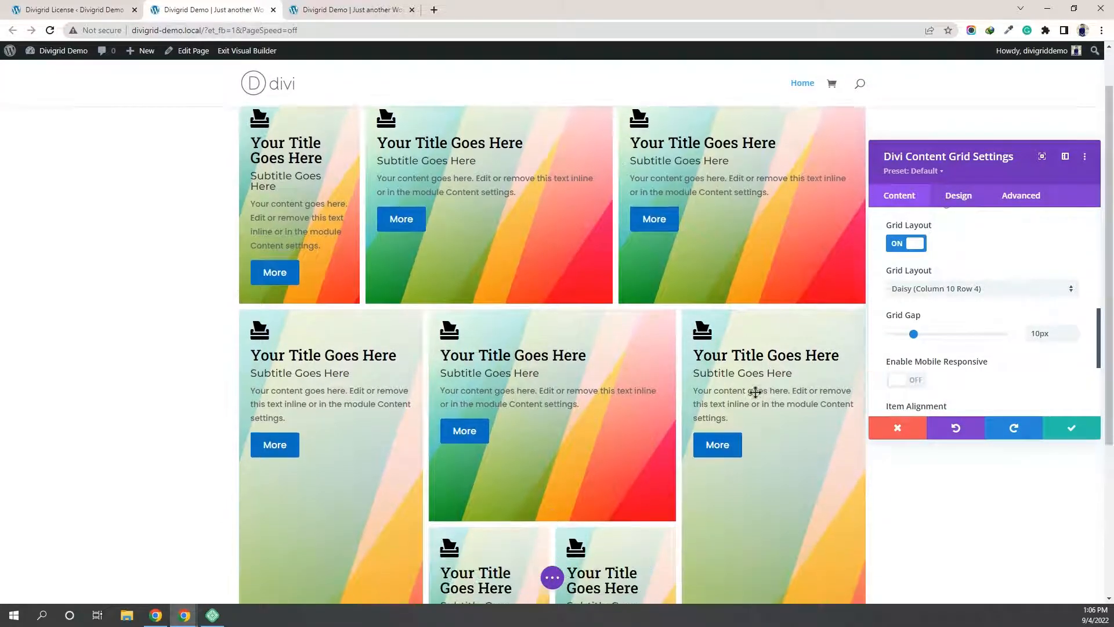
pyautogui.scroll(-1, 359, 385)
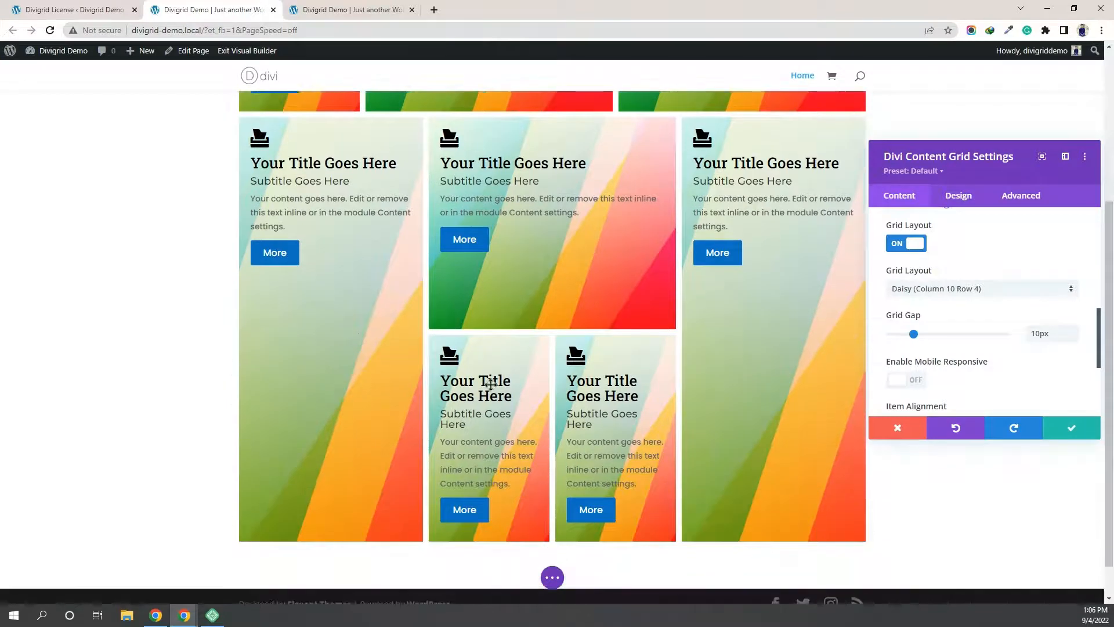
# Step: Try the Bluebell (Column 10 Row 3) grid layout and check its upper rows on the page
pyautogui.click(990, 290)
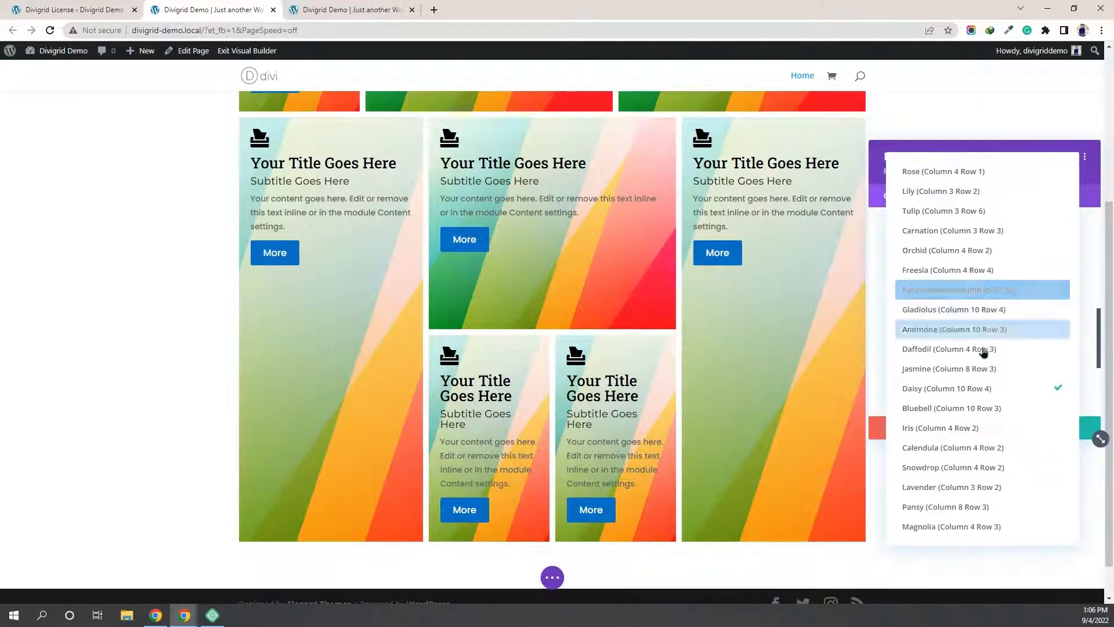
pyautogui.click(982, 410)
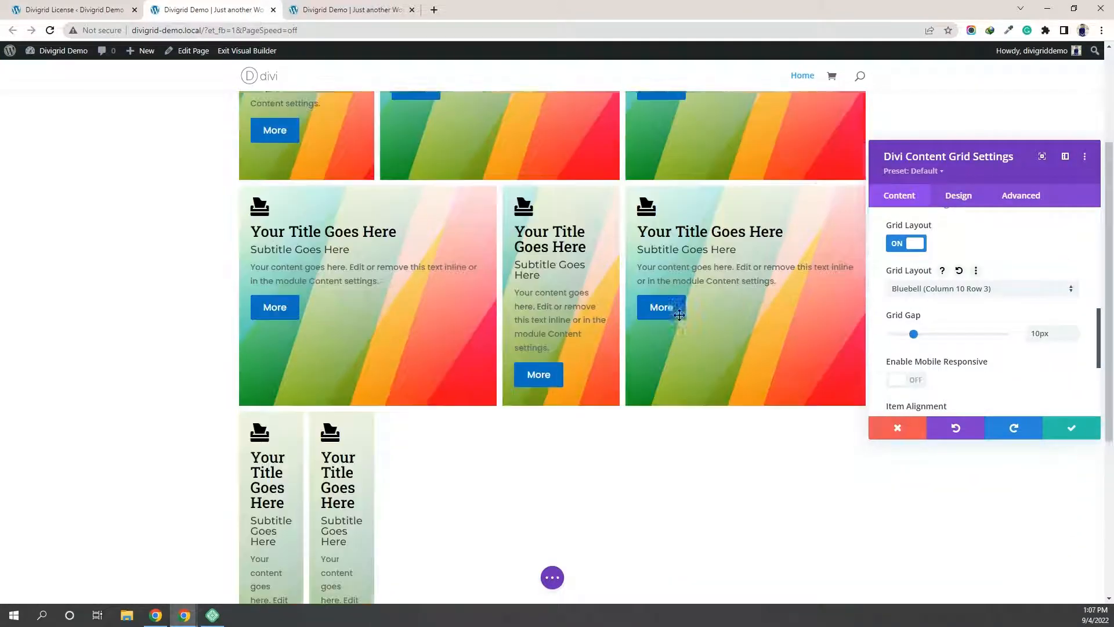
pyautogui.scroll(1, 678, 315)
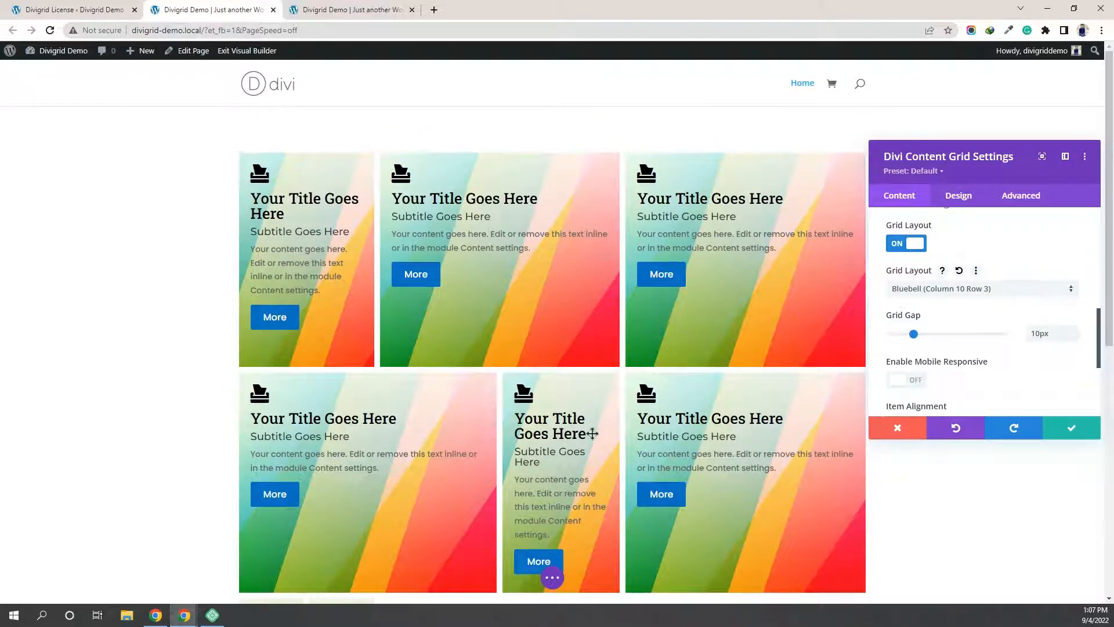
# Step: Switch the content grid to the Iris (Column 4 Row 2) layout and inspect the item arrangement
pyautogui.click(1016, 294)
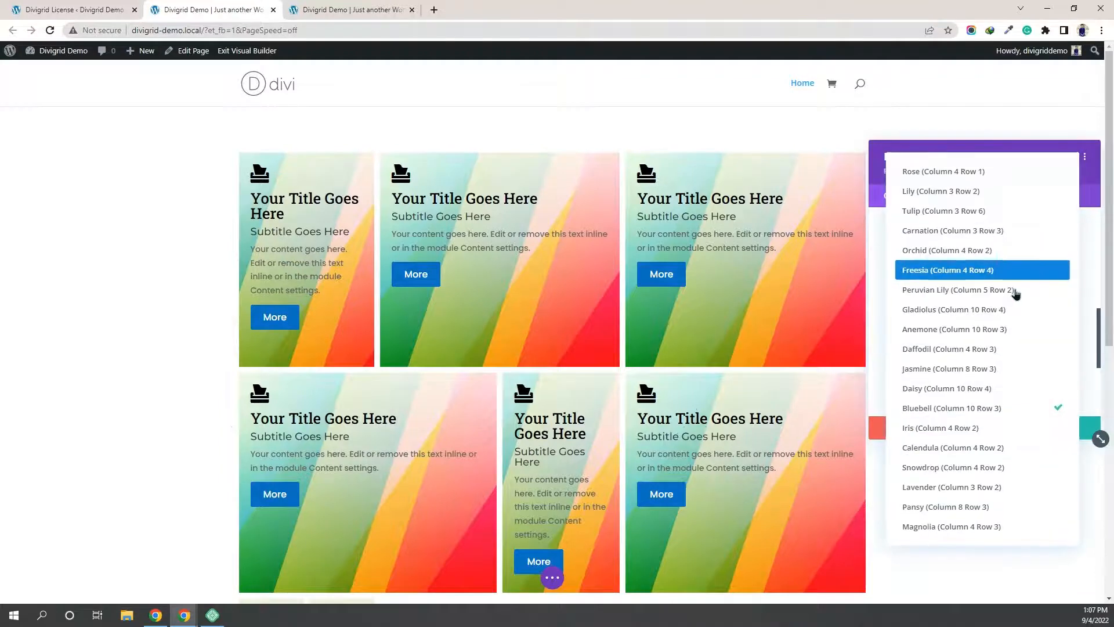
pyautogui.click(975, 427)
pyautogui.scroll(-4, 717, 315)
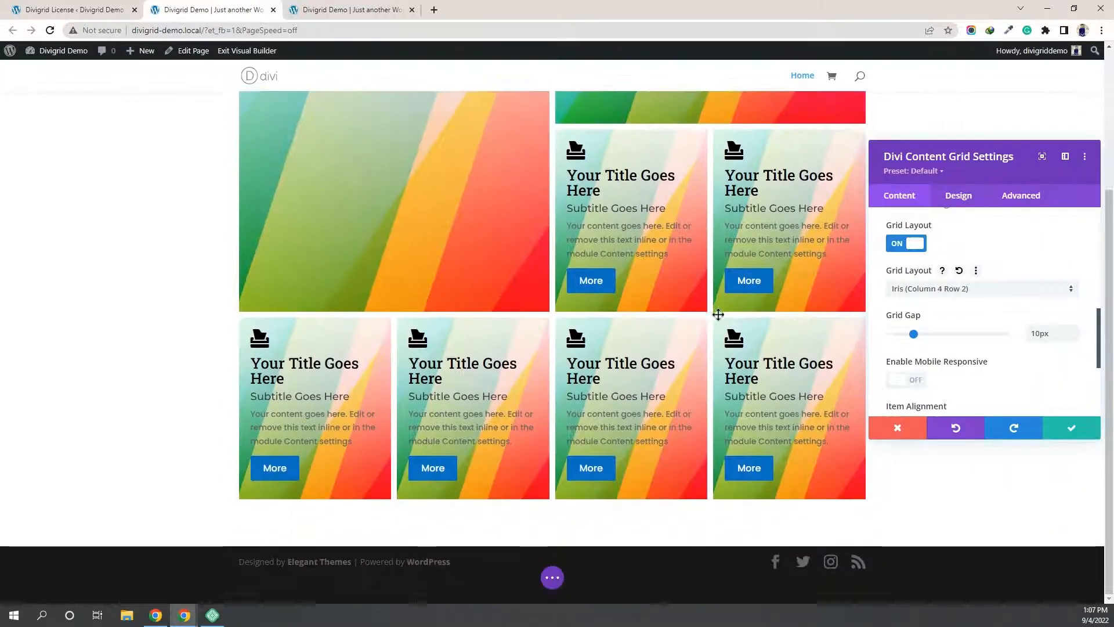
pyautogui.scroll(4, 718, 315)
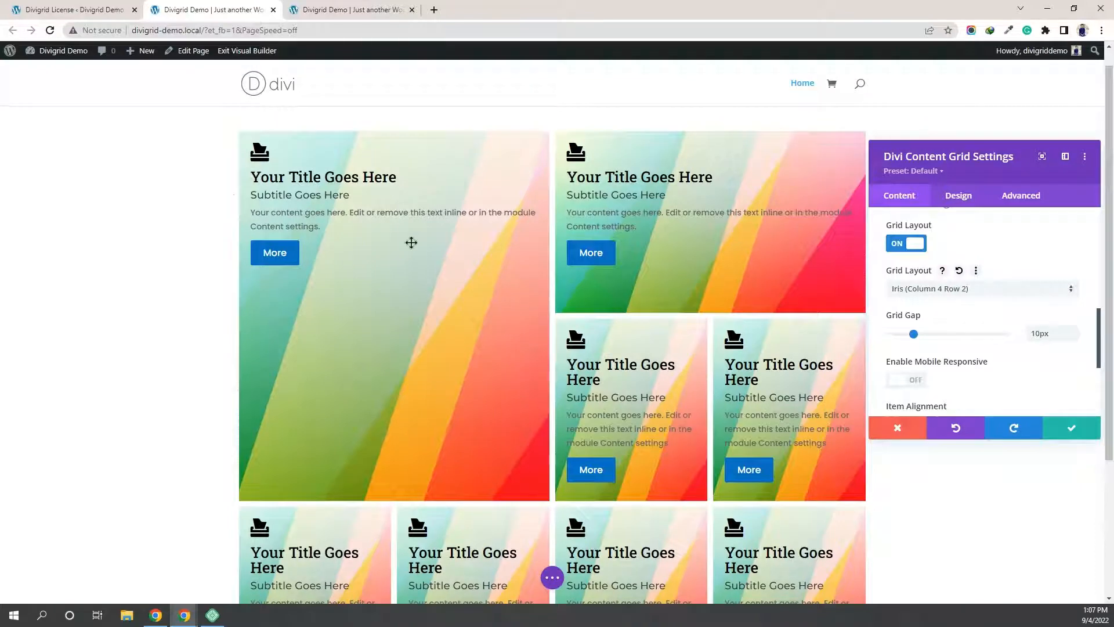
pyautogui.scroll(-2, 461, 385)
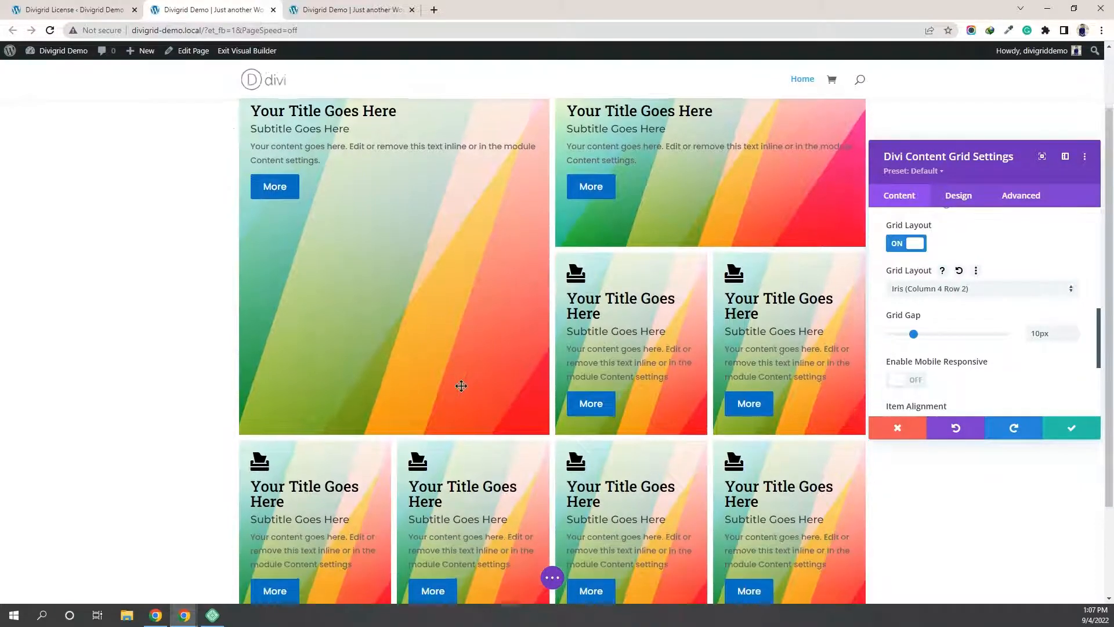
pyautogui.scroll(2, 771, 380)
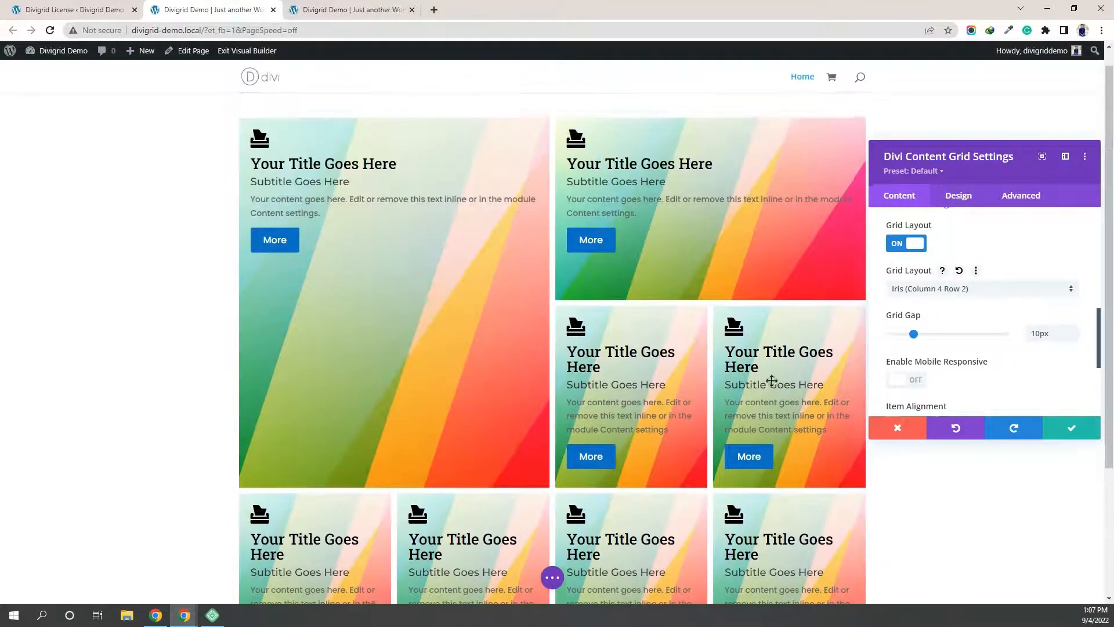
# Step: Preview the Calendula (Column 4 Row 2) and Snowdrop (Column 4 Row 2) layouts on the content grid
pyautogui.click(939, 289)
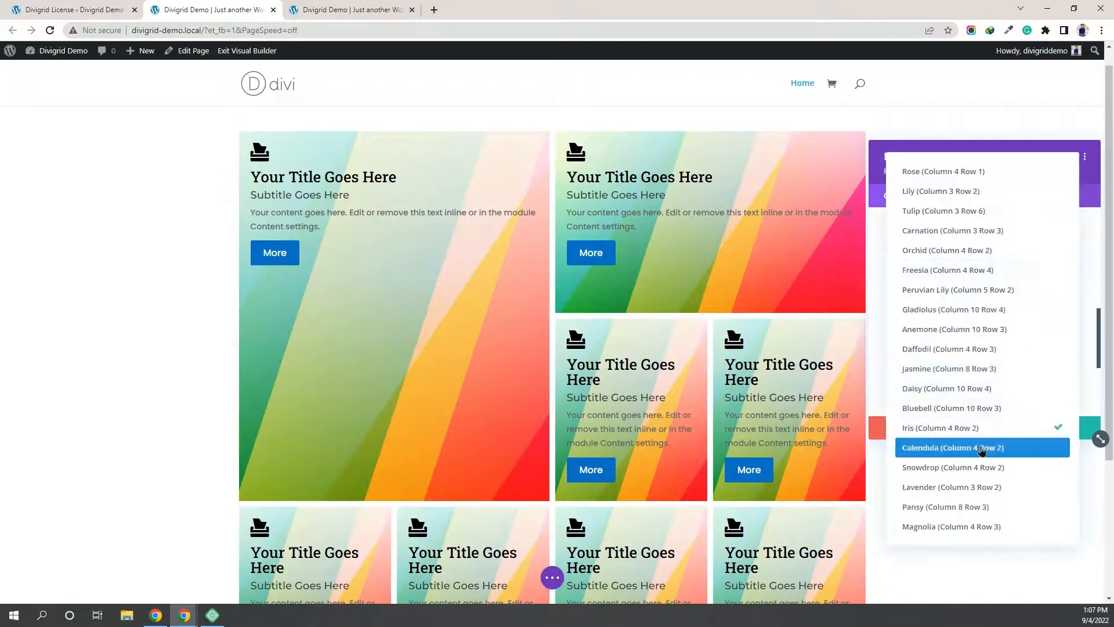
pyautogui.click(911, 448)
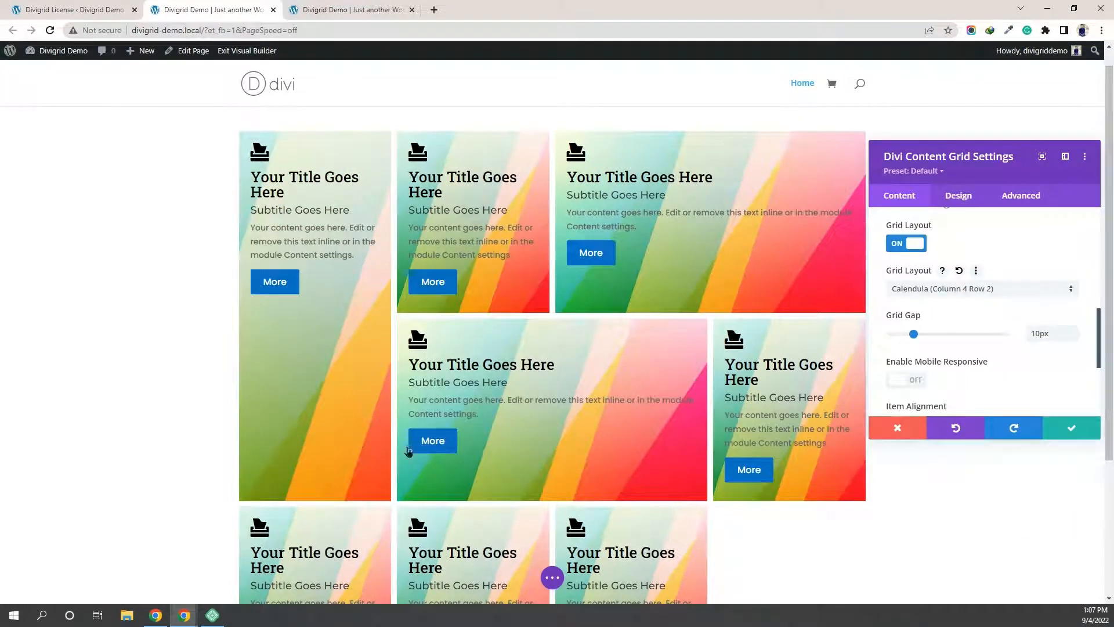
pyautogui.scroll(-1, 367, 515)
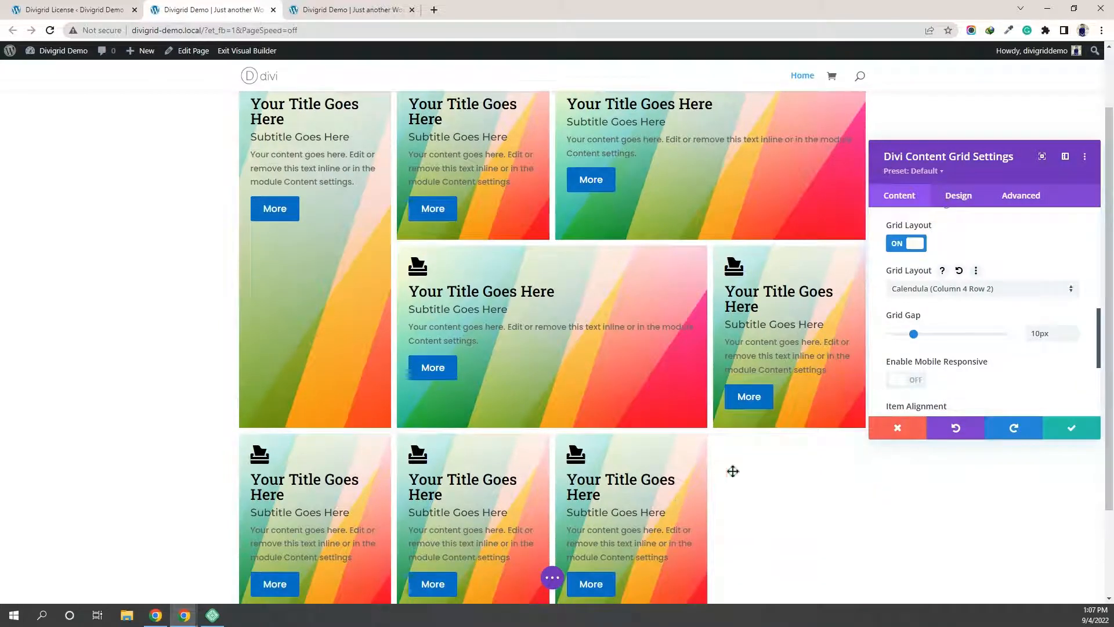
pyautogui.click(946, 291)
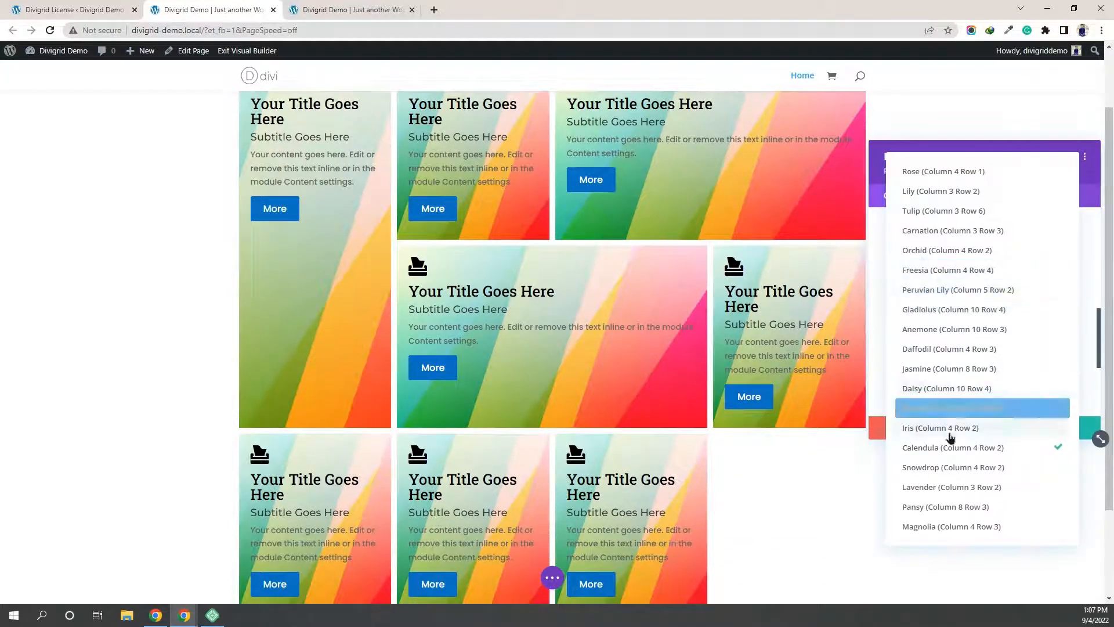
pyautogui.click(948, 466)
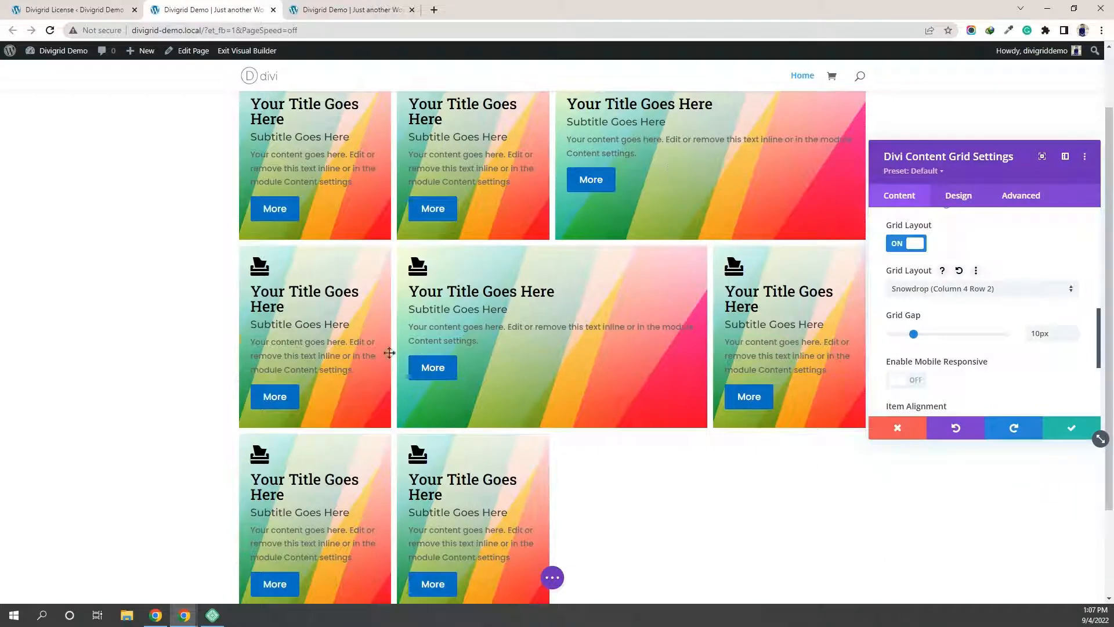
pyautogui.scroll(1, 333, 395)
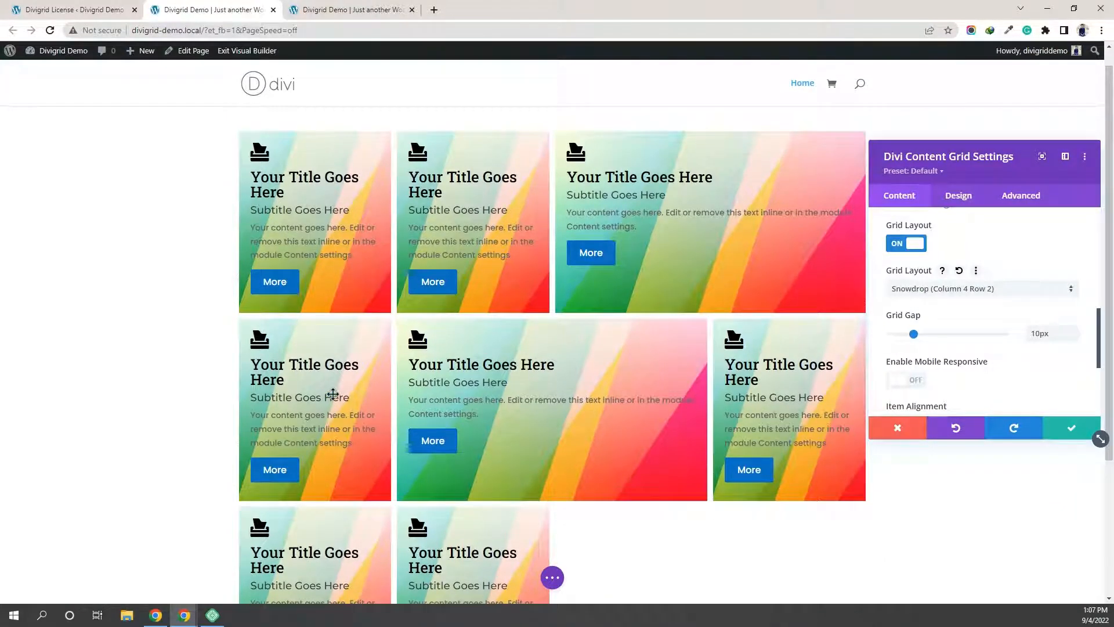
pyautogui.scroll(-1, 332, 394)
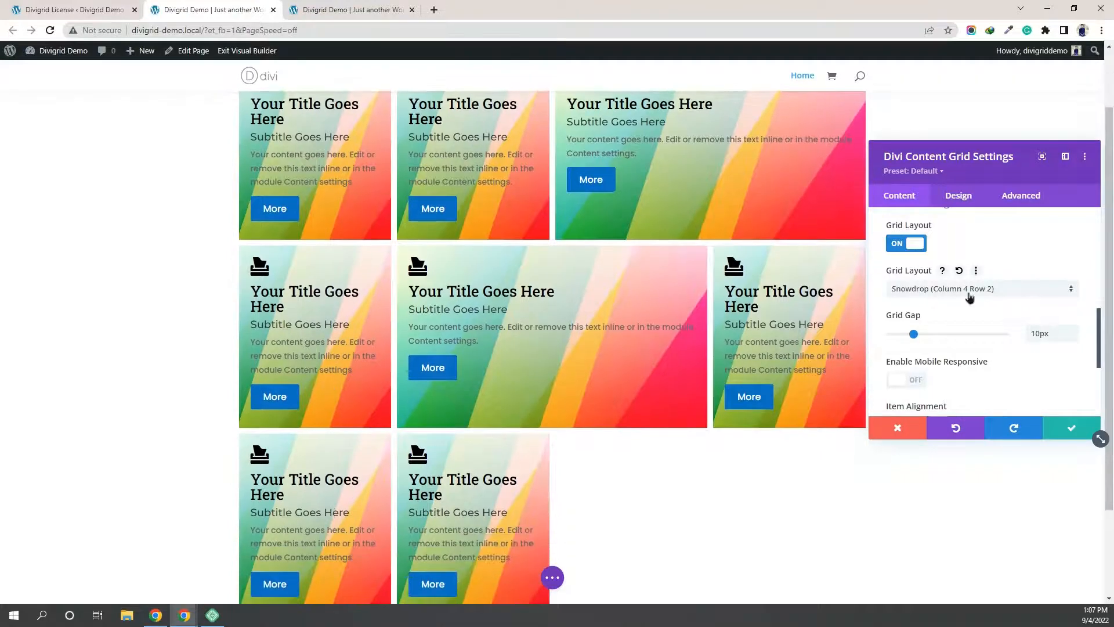
# Step: Preview the Lavender (Column 3 Row 2) and Pansy (Column 8 Row 3) layouts on the content grid
pyautogui.click(969, 291)
pyautogui.click(965, 484)
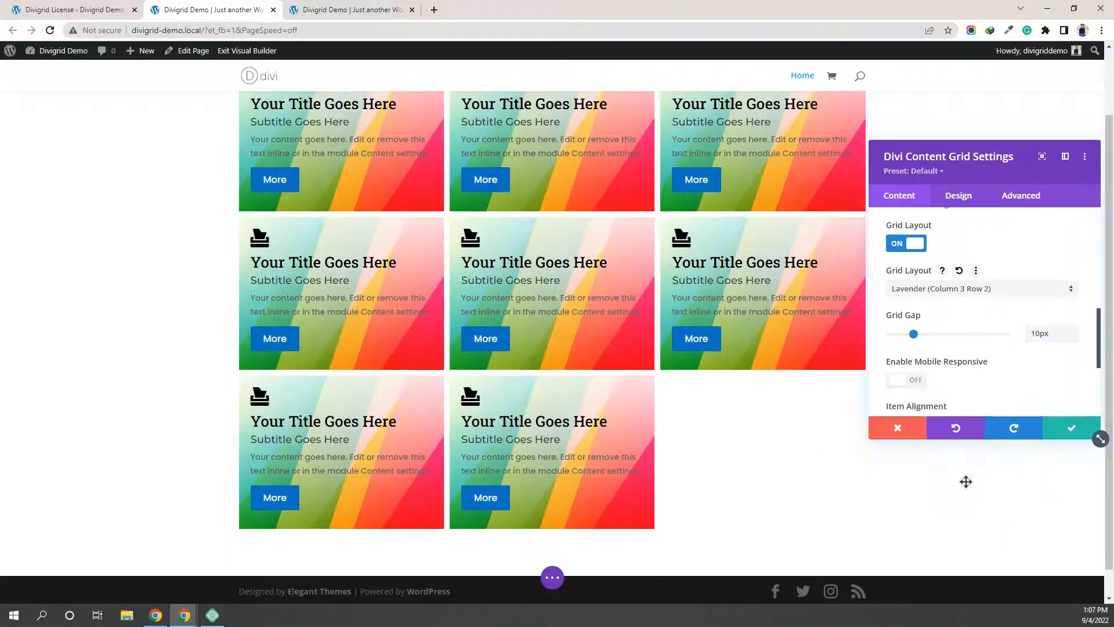
pyautogui.scroll(1, 762, 387)
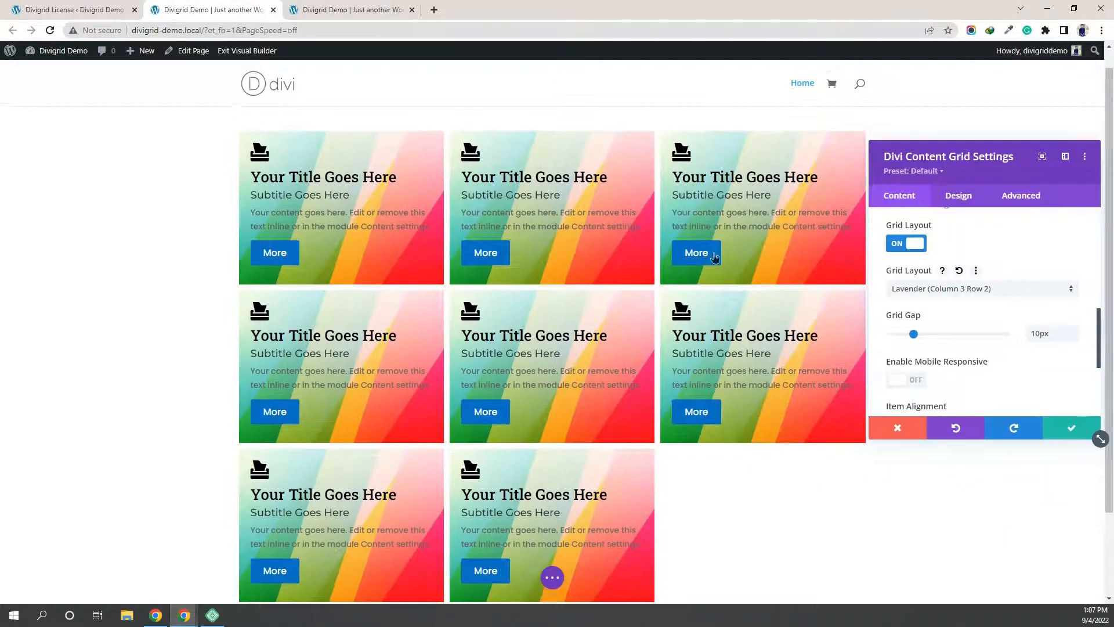
pyautogui.click(973, 290)
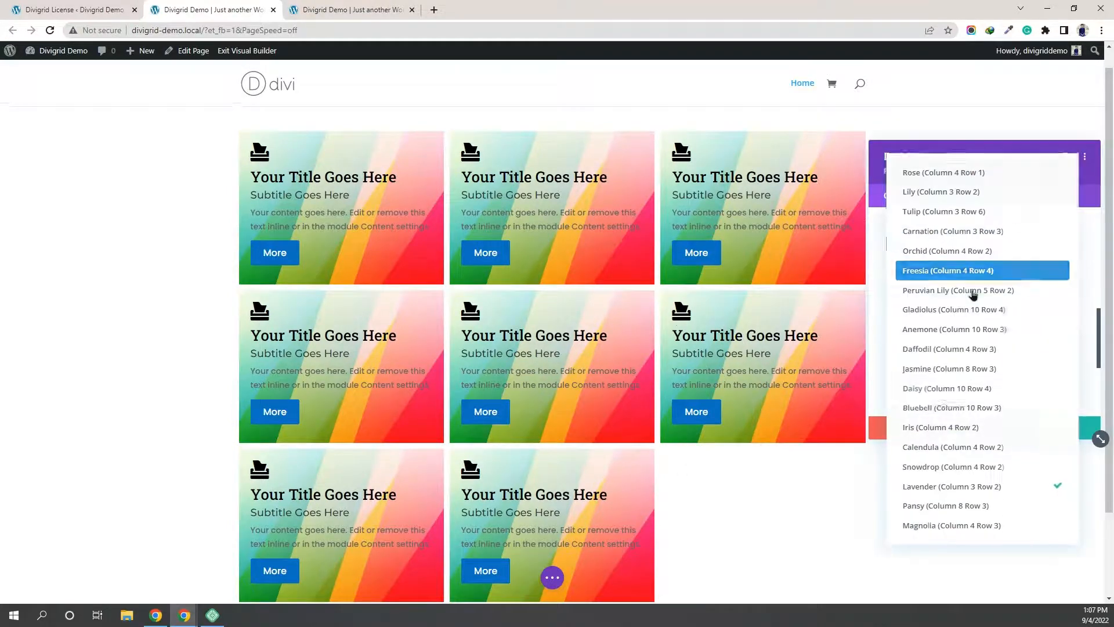
pyautogui.click(973, 507)
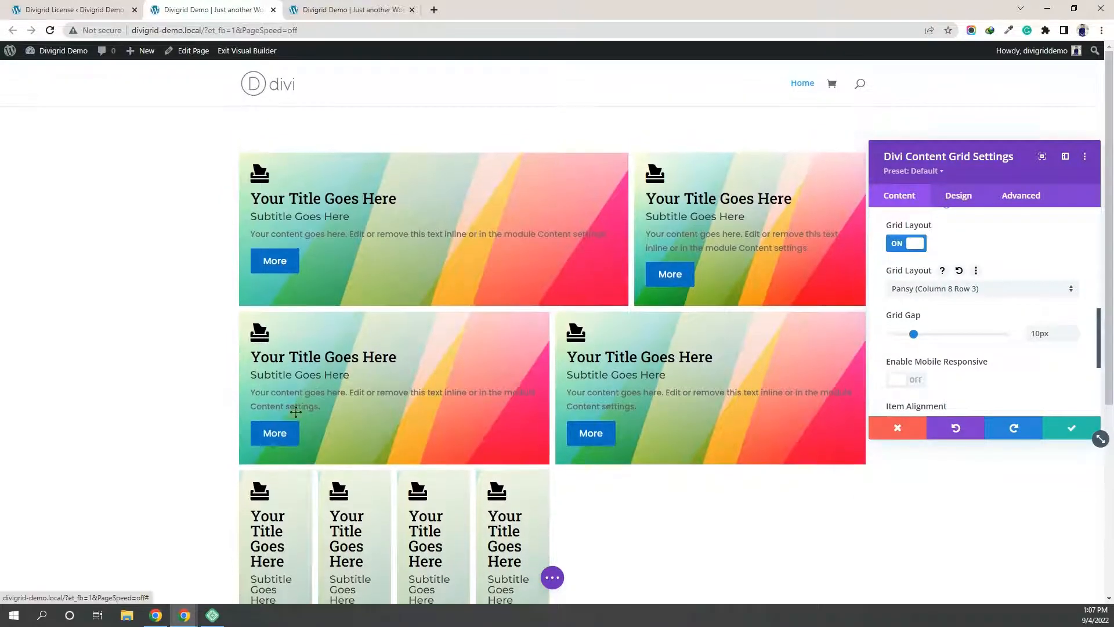
# Step: Apply the Magnolia (Column 4 Row 3) grid layout and look over the whole grid on the page
pyautogui.click(975, 289)
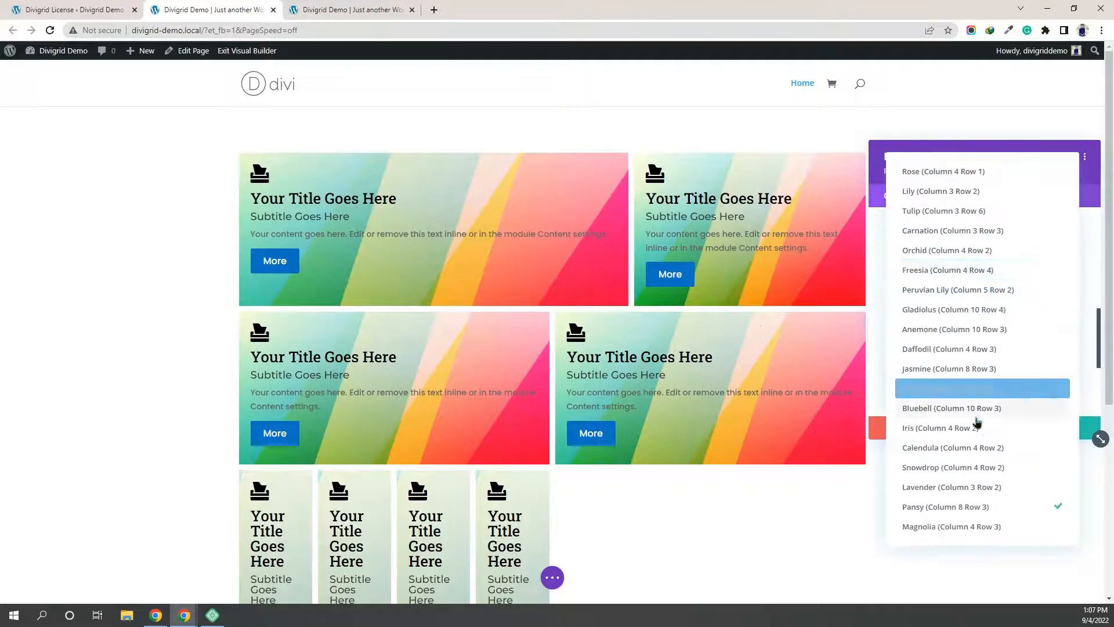
pyautogui.click(960, 528)
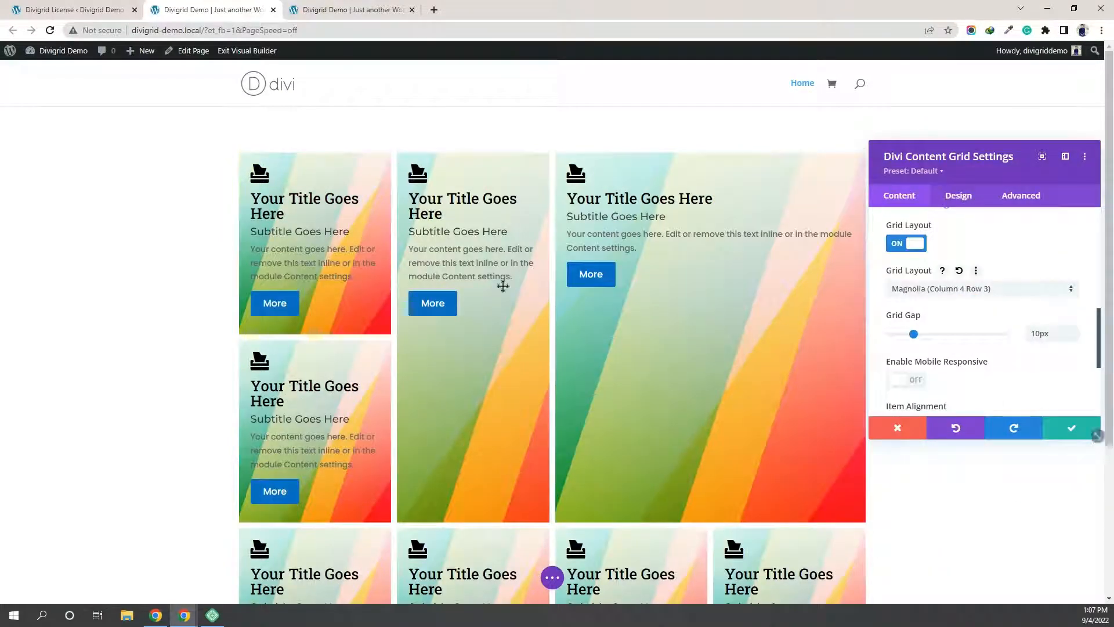
pyautogui.scroll(-3, 369, 249)
pyautogui.scroll(3, 371, 250)
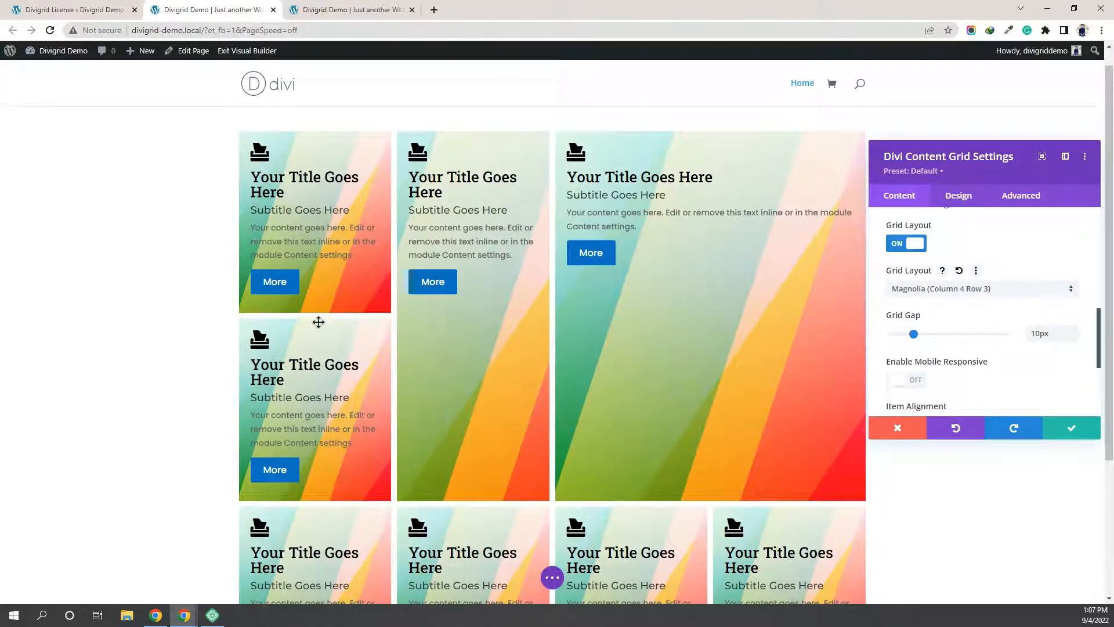
pyautogui.scroll(-3, 319, 322)
pyautogui.scroll(3, 804, 364)
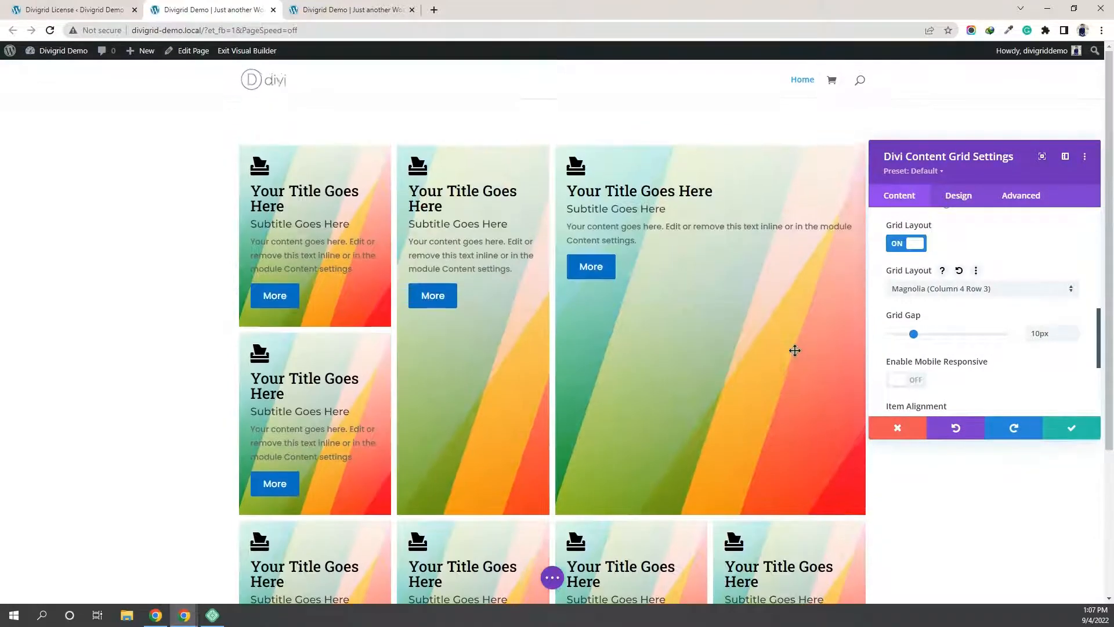
# Step: Set the grid layout back to Rose (Column 4 Row 1) and turn off the premade Grid Layout option
pyautogui.click(962, 294)
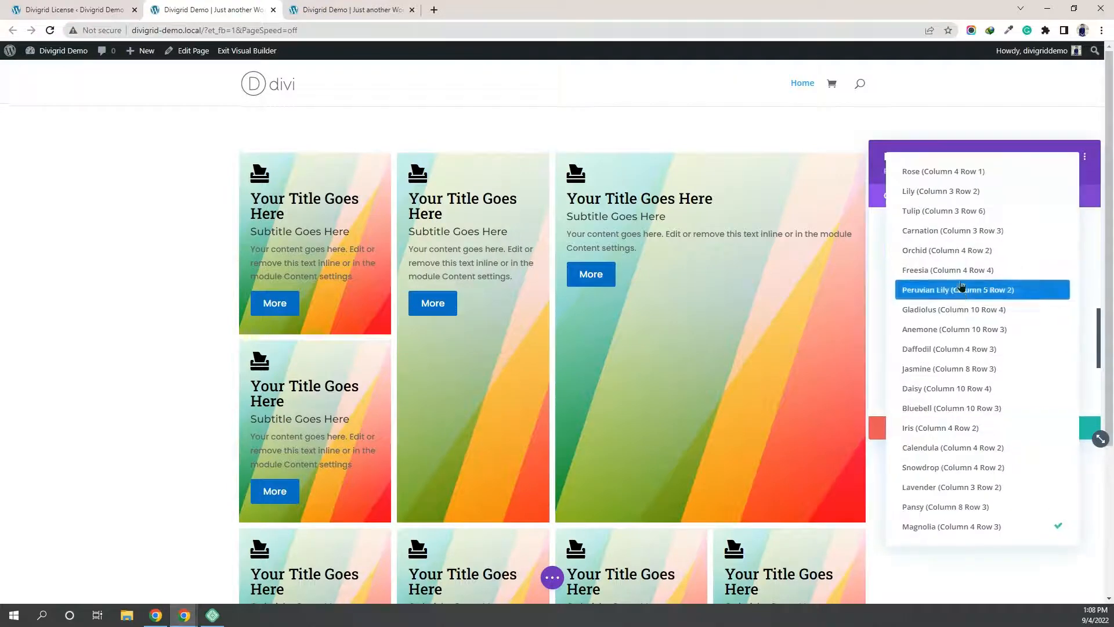
pyautogui.click(955, 172)
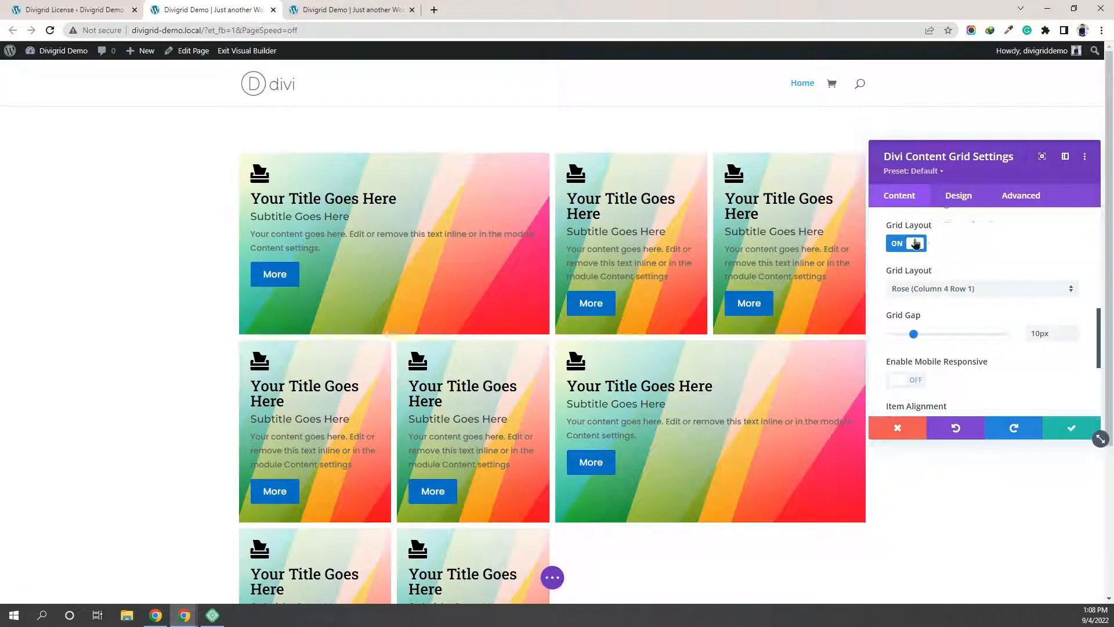
pyautogui.click(893, 243)
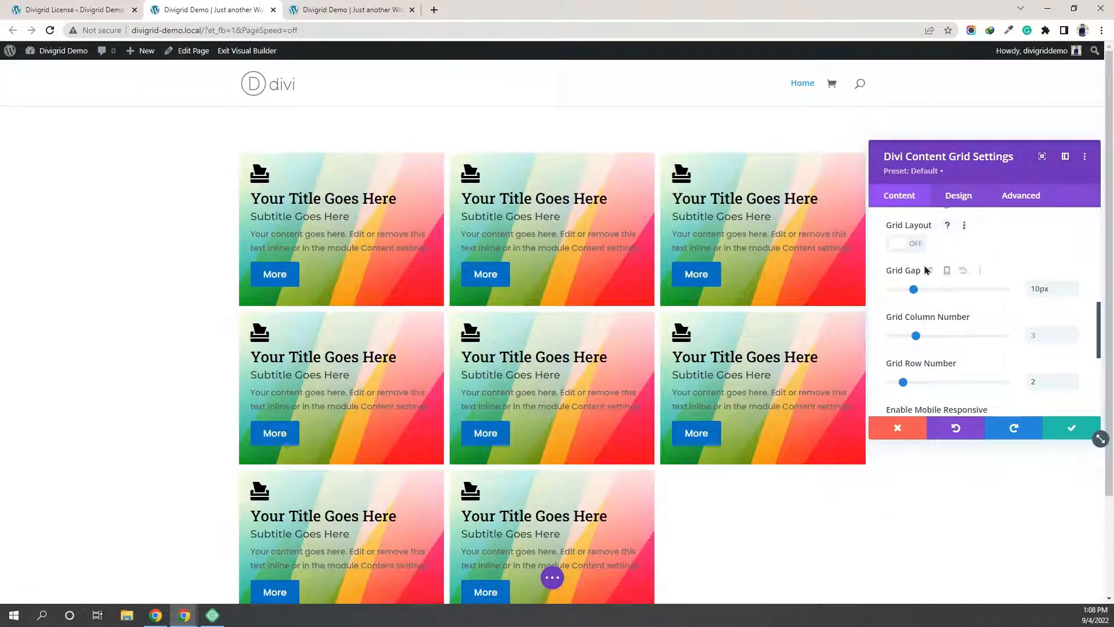
# Step: Turn on Enable Mobile Responsive for the content grid and open the settings of a grid item
pyautogui.scroll(-3, 927, 270)
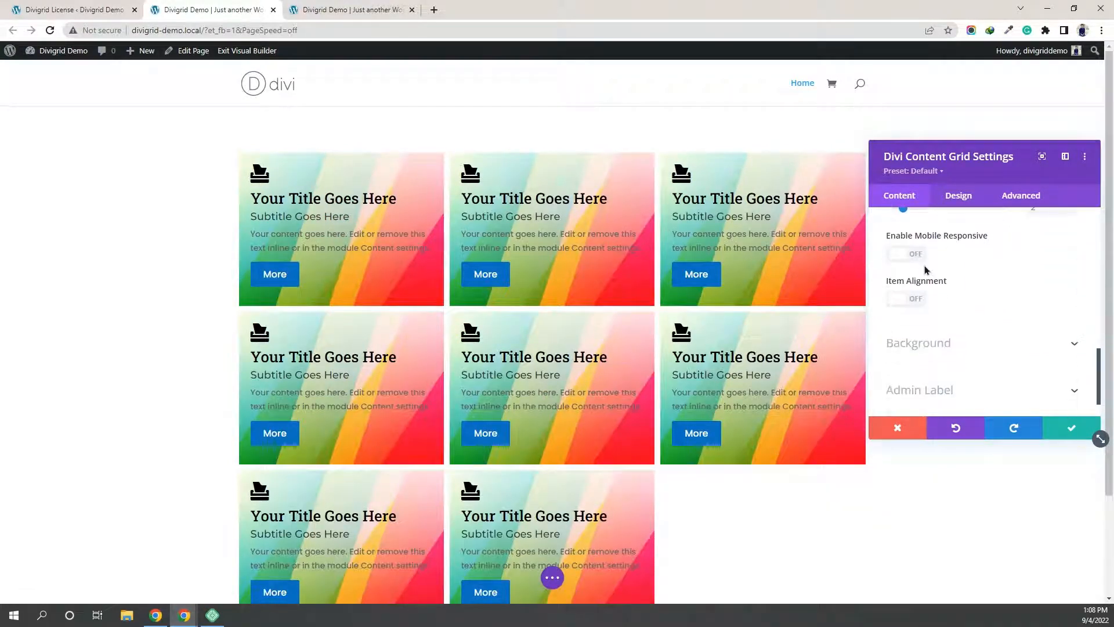
pyautogui.click(915, 254)
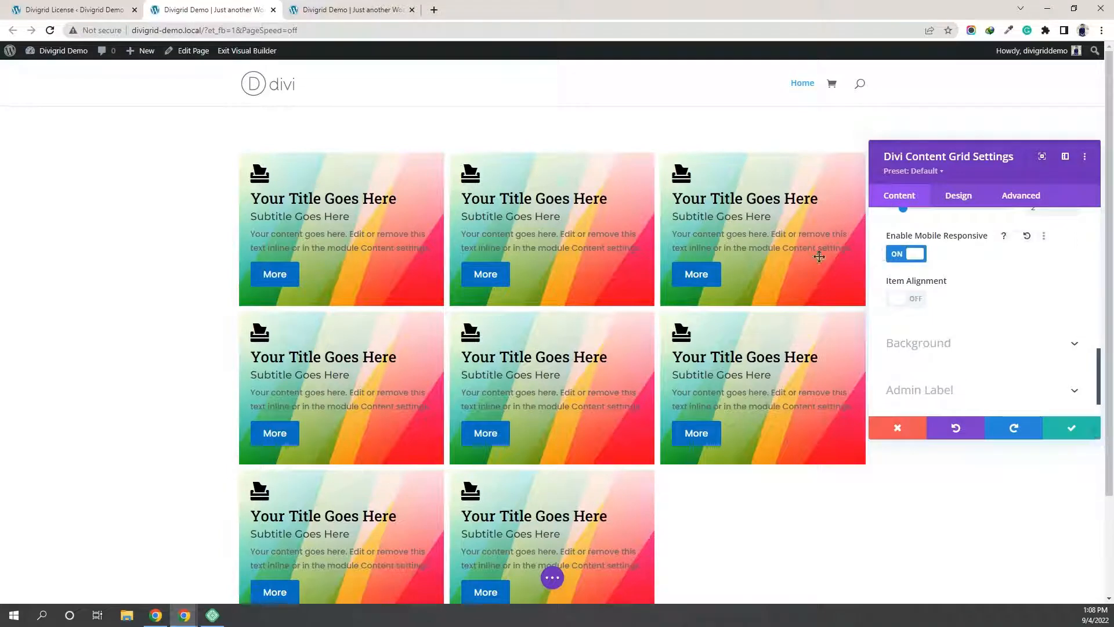
pyautogui.scroll(5, 910, 301)
pyautogui.click(900, 258)
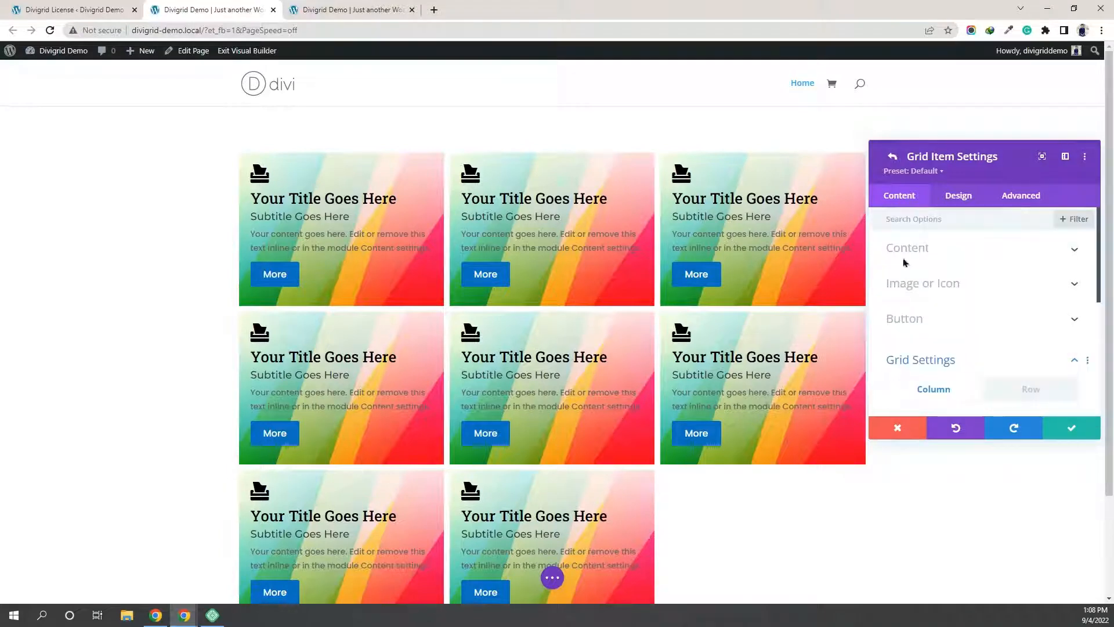
# Step: Set the first grid item's Grid Column Start to 1 and Grid Column End to 3
pyautogui.click(941, 359)
pyautogui.scroll(-3, 938, 356)
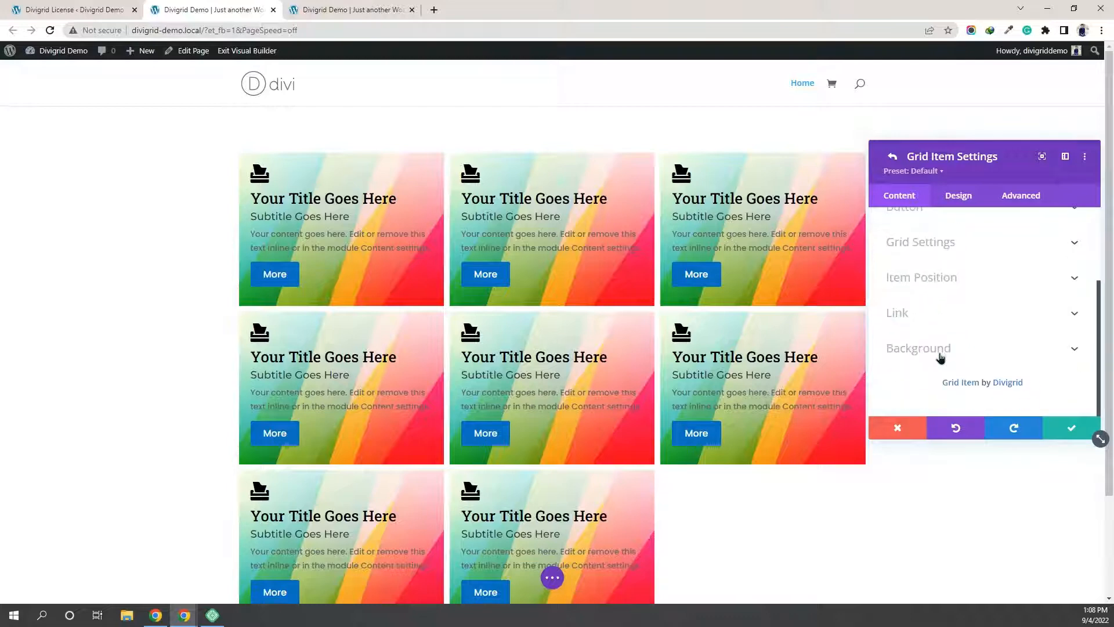
pyautogui.click(936, 247)
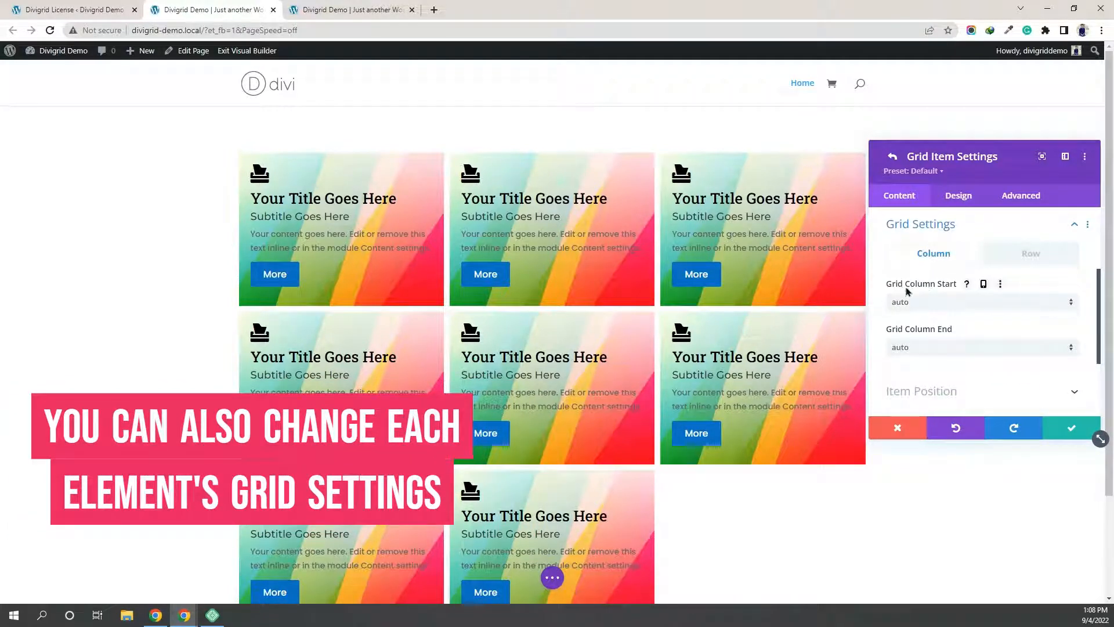
pyautogui.click(916, 304)
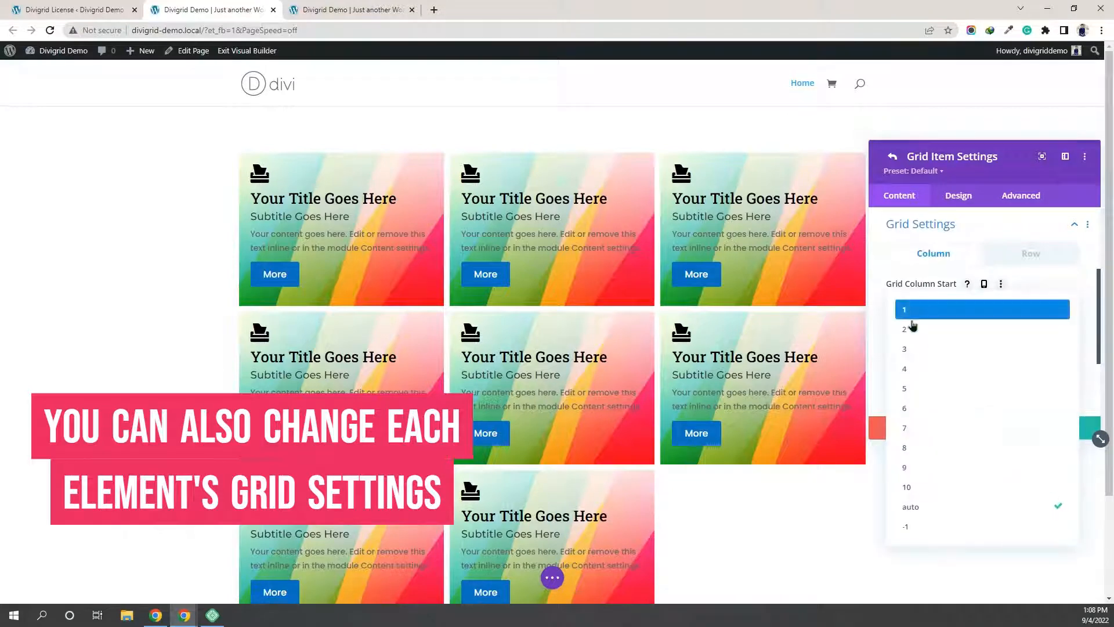
pyautogui.click(913, 312)
pyautogui.click(920, 345)
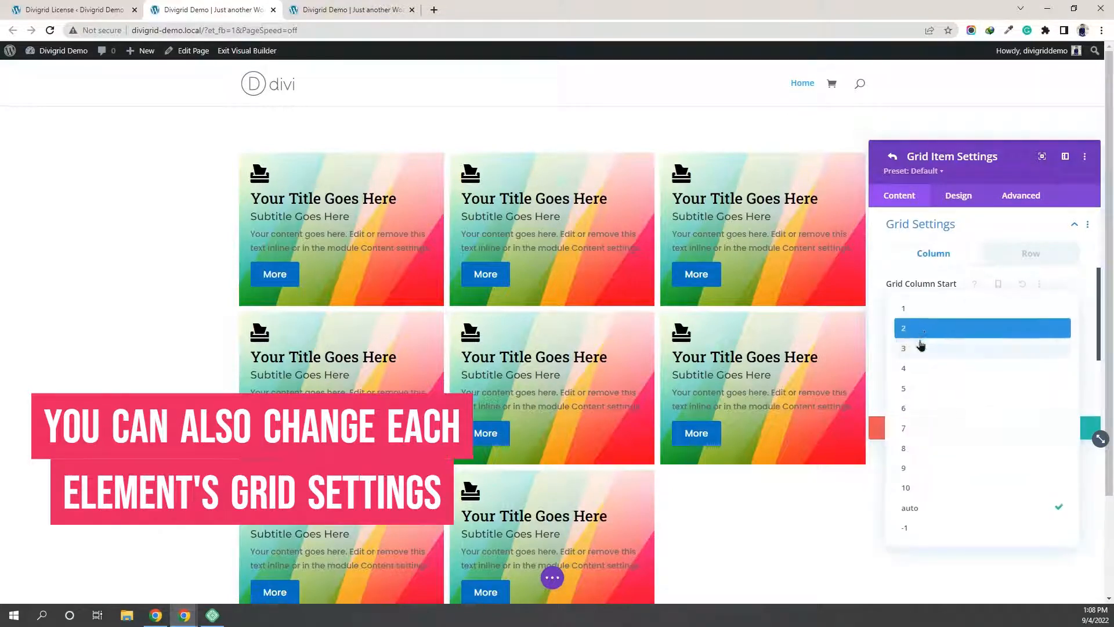
pyautogui.click(913, 349)
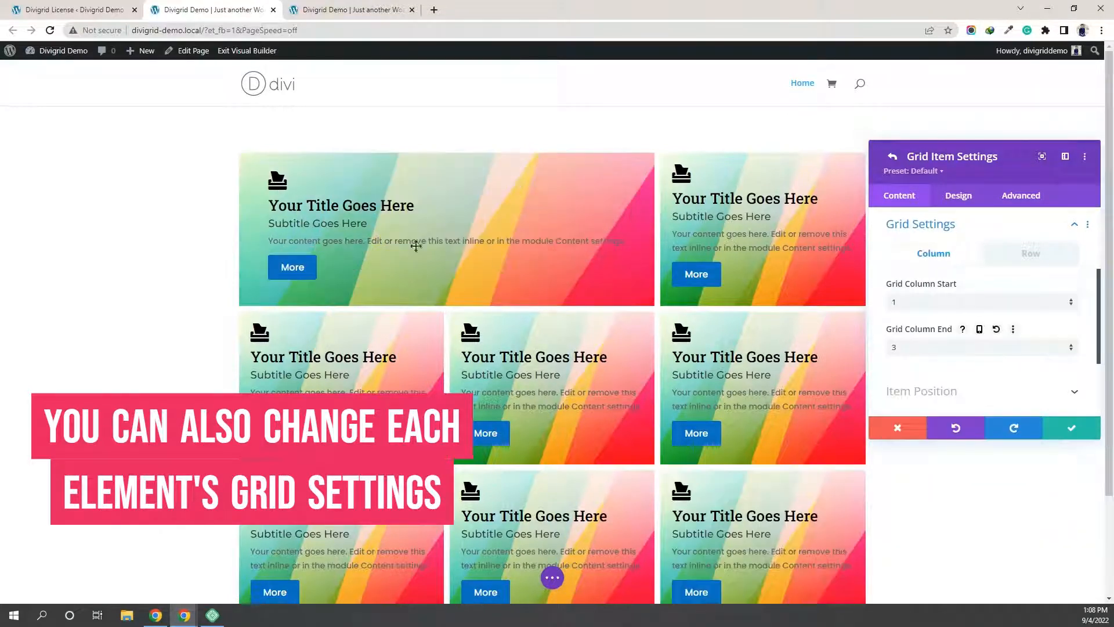
# Step: Set the first grid item's Grid Row Start to 1 and Grid Row End to 3, and look over the grid
pyautogui.click(1031, 253)
pyautogui.scroll(-1, 1035, 253)
pyautogui.click(928, 247)
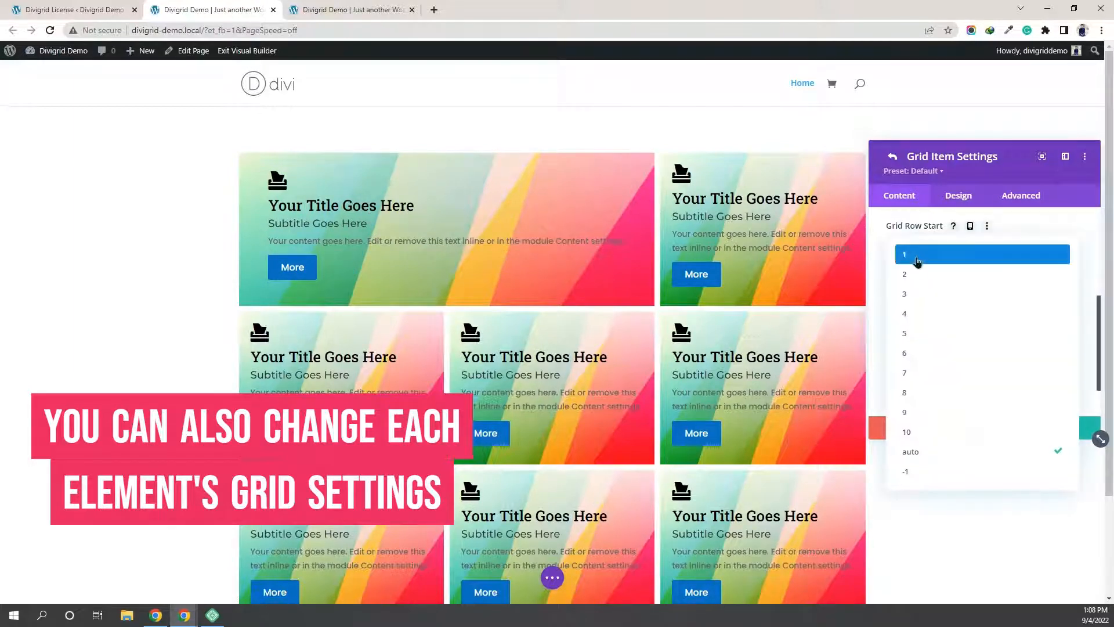
pyautogui.click(917, 258)
pyautogui.click(916, 290)
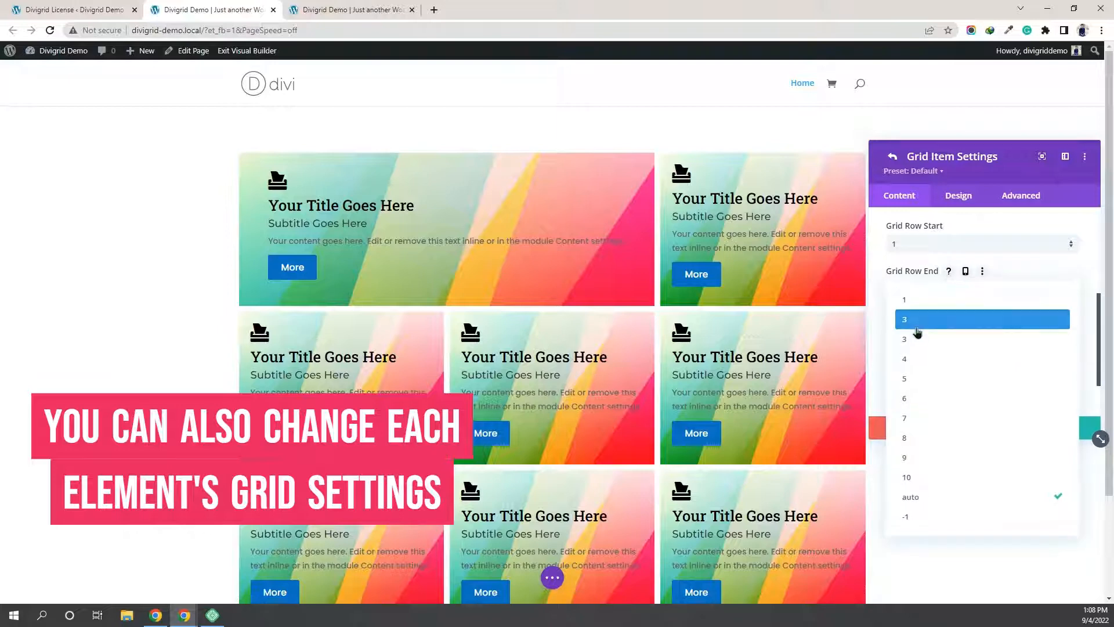
pyautogui.click(920, 347)
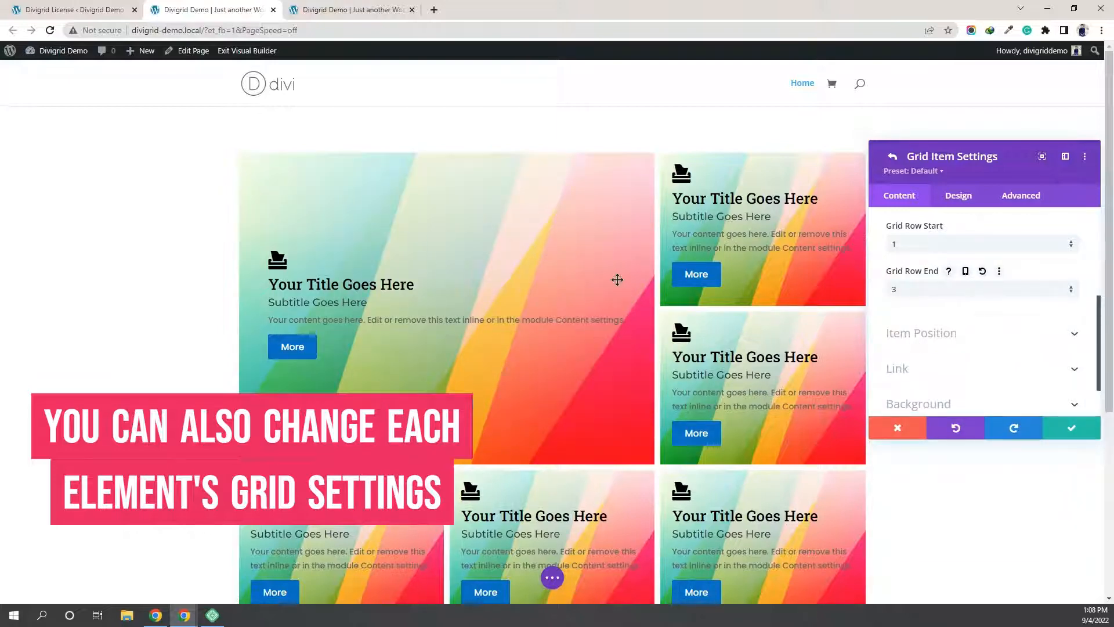
pyautogui.scroll(-4, 617, 279)
pyautogui.scroll(2, 617, 279)
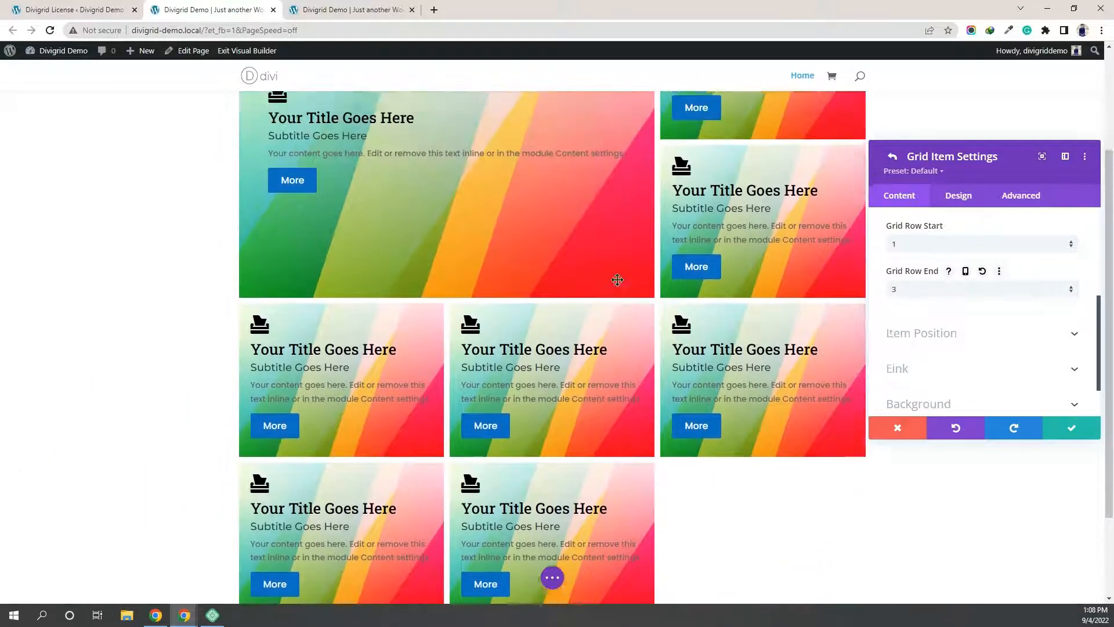
pyautogui.scroll(3, 617, 279)
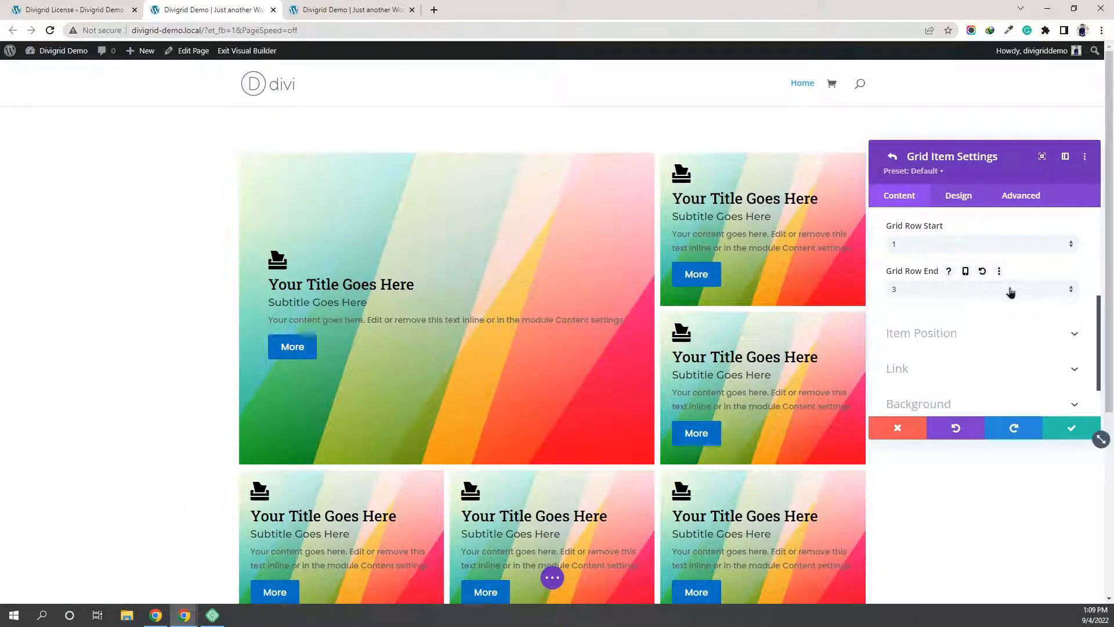
# Step: Turn on Enable Position in the grid item's Item Position settings
pyautogui.scroll(5, 1010, 292)
pyautogui.scroll(-5, 1010, 295)
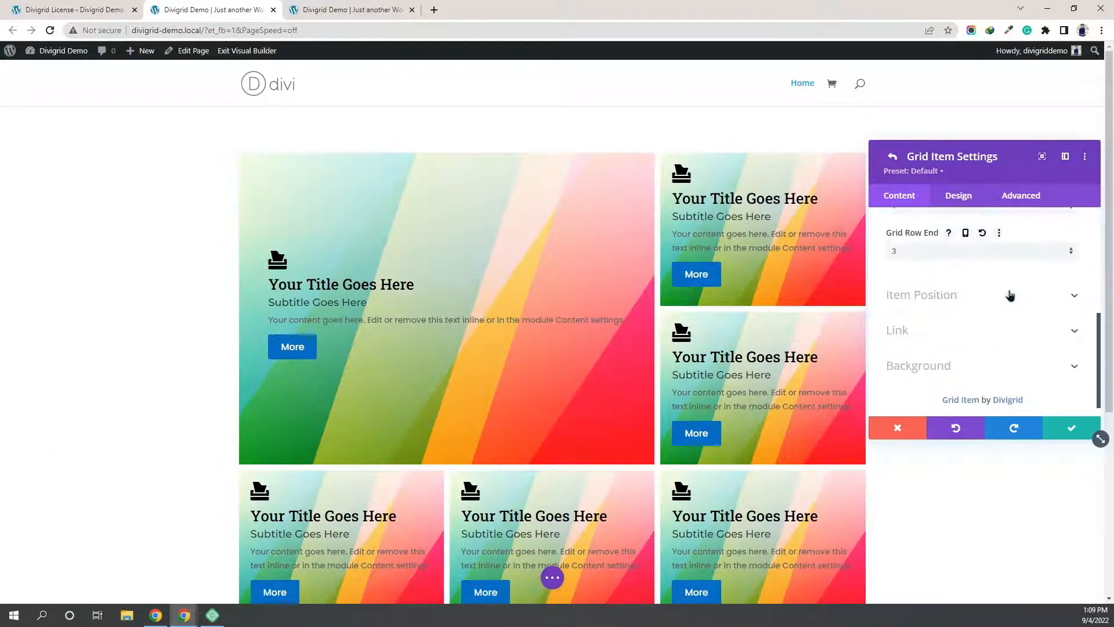
pyautogui.click(913, 300)
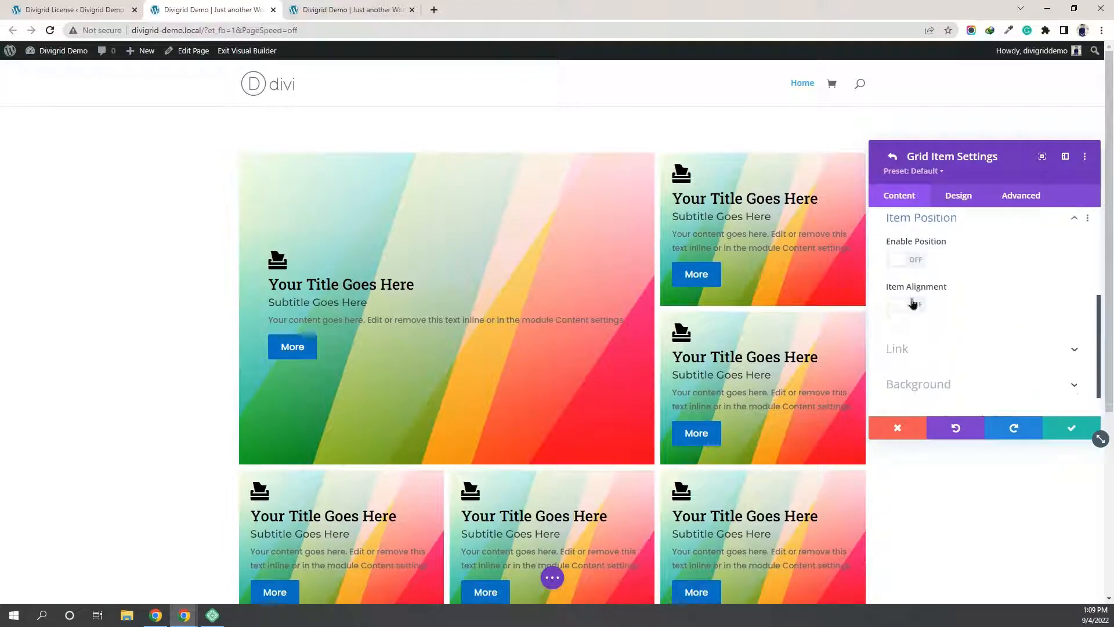
pyautogui.click(908, 261)
pyautogui.scroll(-1, 974, 269)
pyautogui.scroll(-1, 975, 269)
pyautogui.scroll(1, 975, 269)
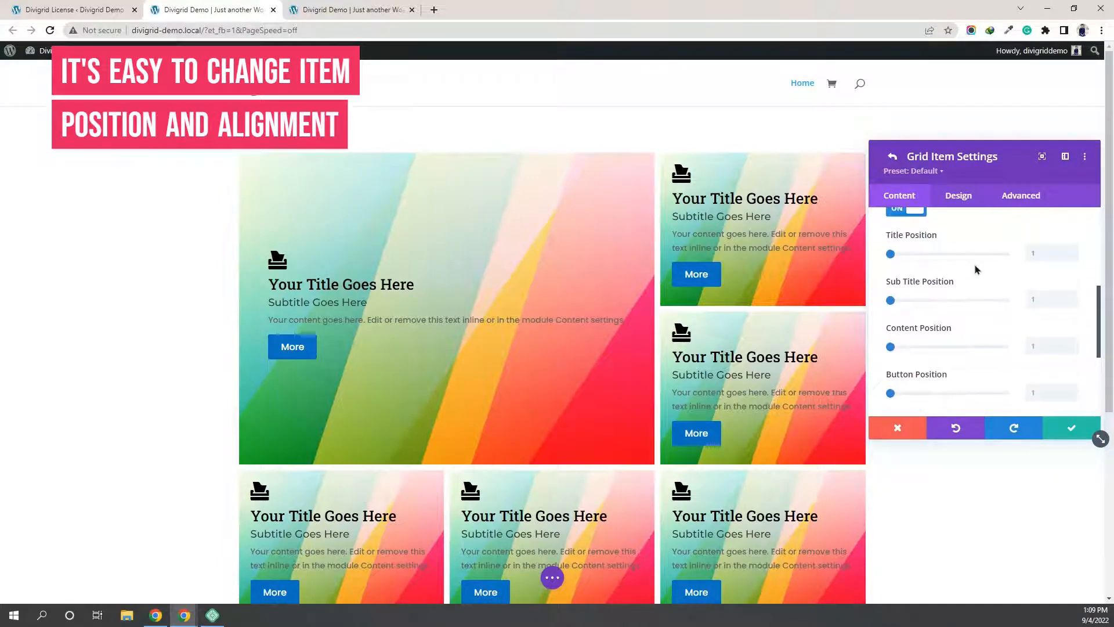
# Step: Try position 2 for the grid item's subtitle, content and button one at a time, returning each to 1
pyautogui.click(1074, 258)
pyautogui.click(1073, 298)
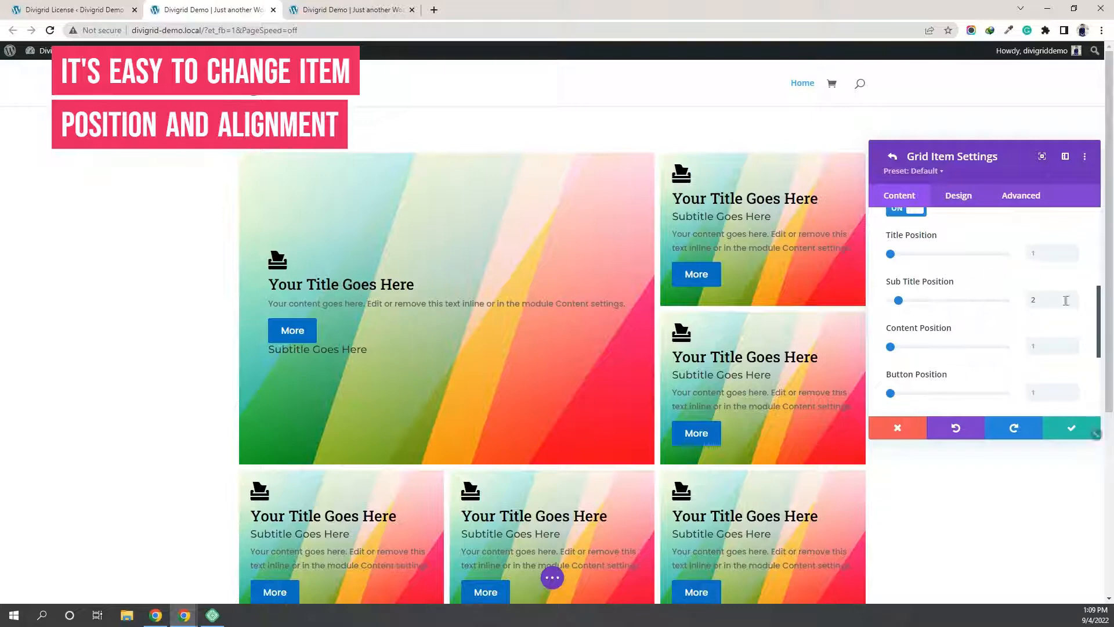
pyautogui.click(1074, 302)
pyautogui.scroll(-1, 1075, 315)
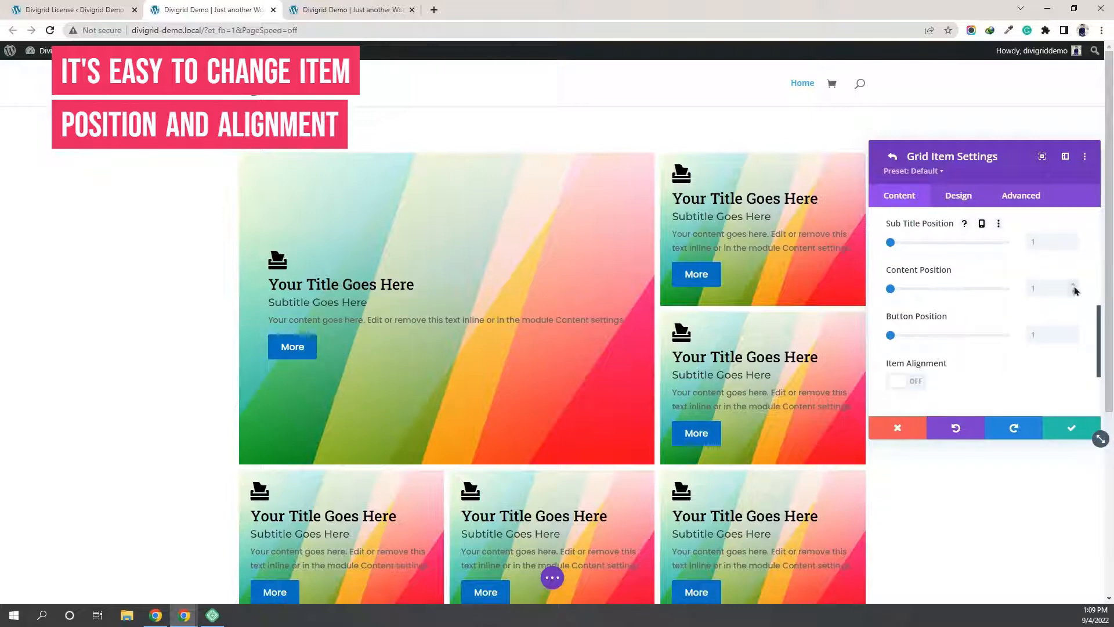
pyautogui.click(1074, 287)
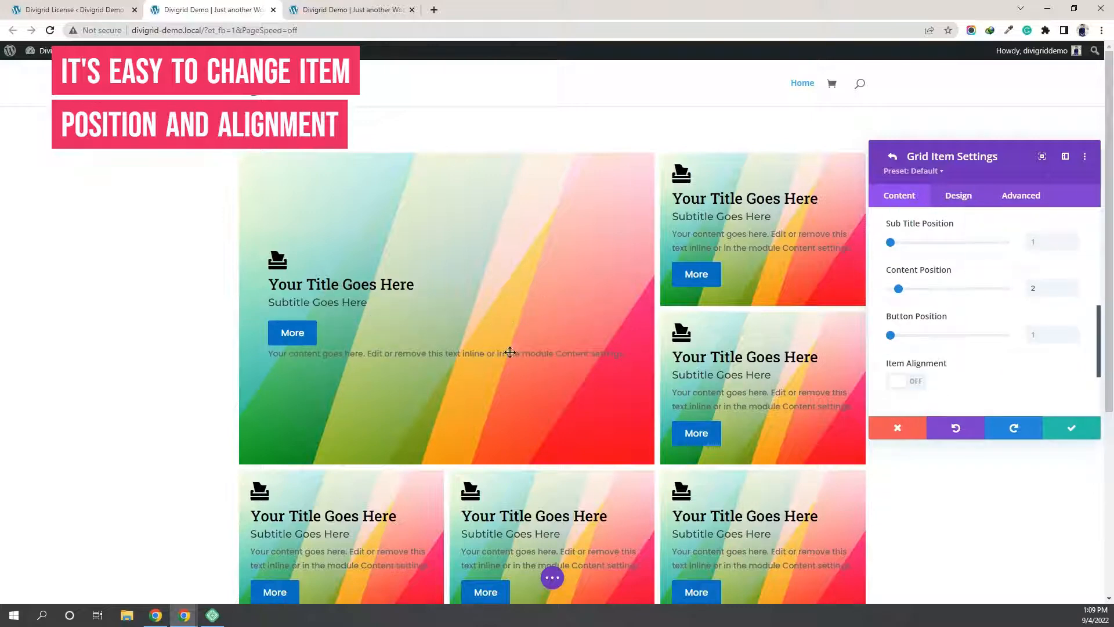
pyautogui.click(1073, 294)
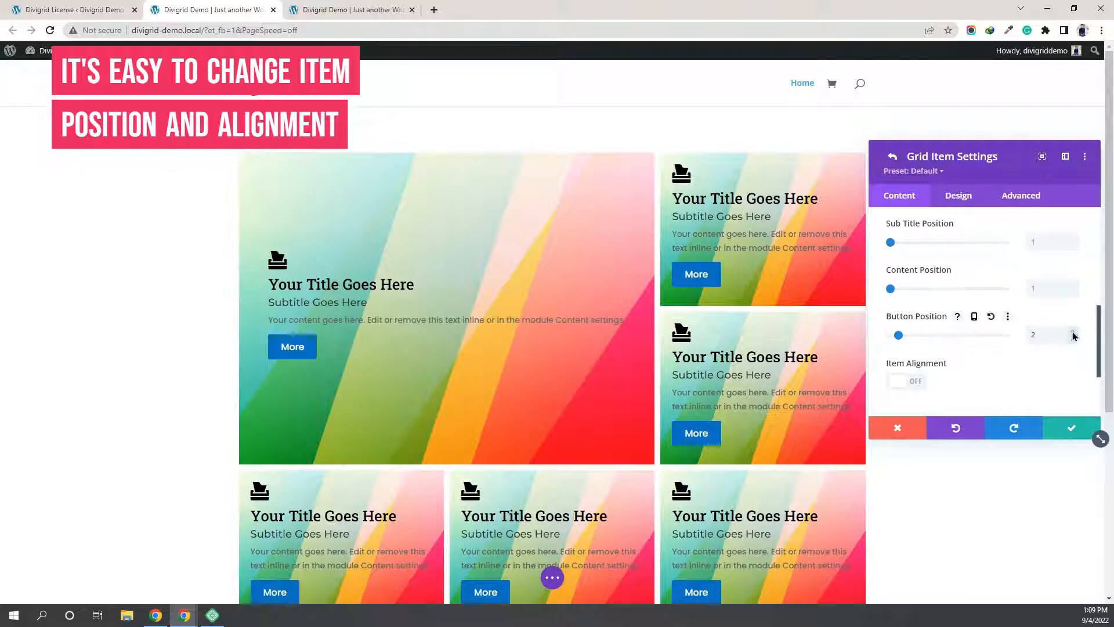
# Step: Turn on Item Alignment for the grid item and try the Top center, Top Left and Top Right alignments
pyautogui.scroll(-2, 1025, 323)
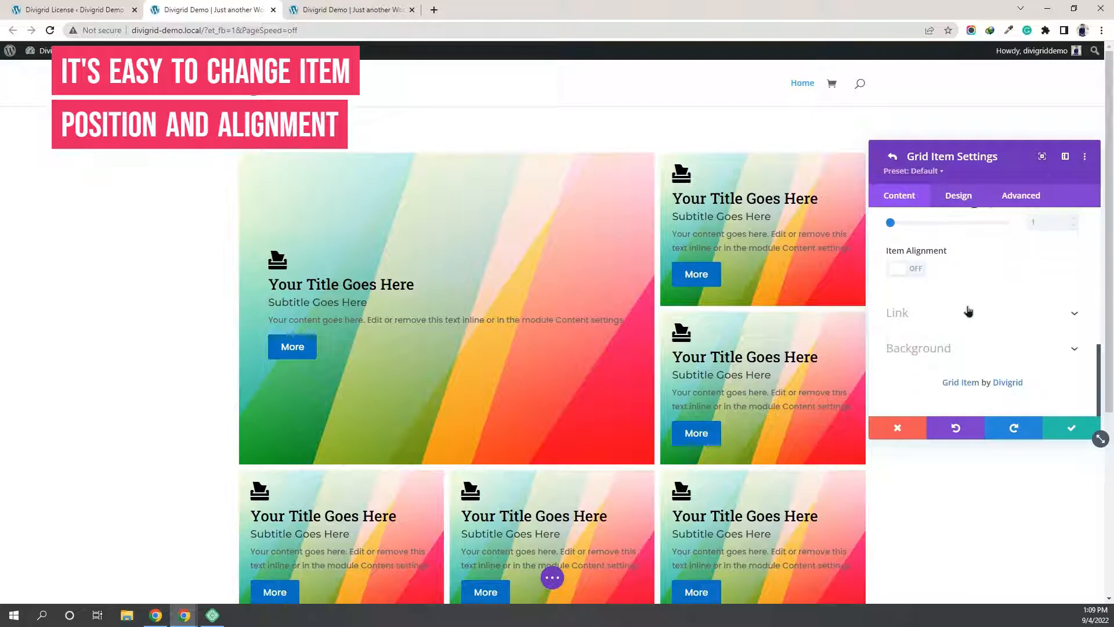
pyautogui.click(917, 273)
pyautogui.scroll(-1, 978, 274)
pyautogui.click(963, 271)
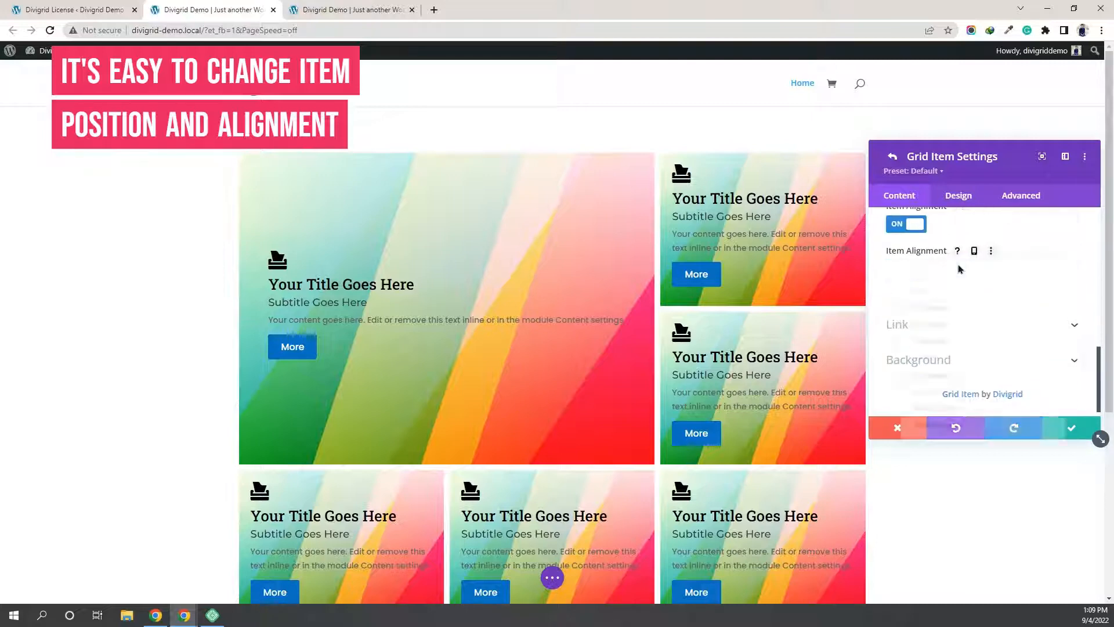
pyautogui.click(941, 300)
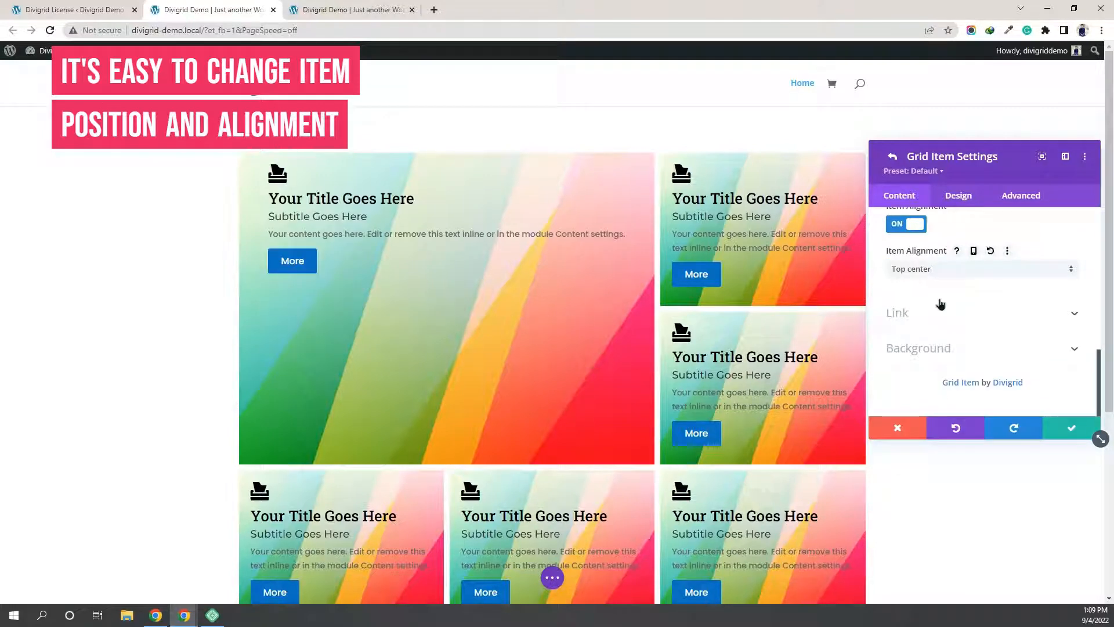
pyautogui.click(925, 272)
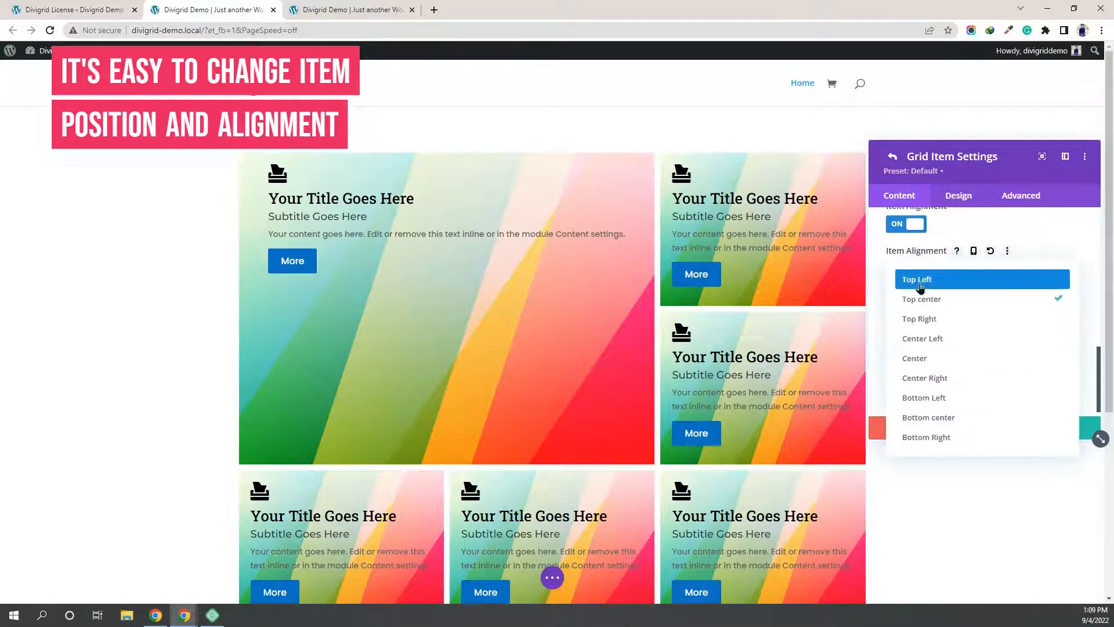
pyautogui.click(921, 280)
pyautogui.click(920, 273)
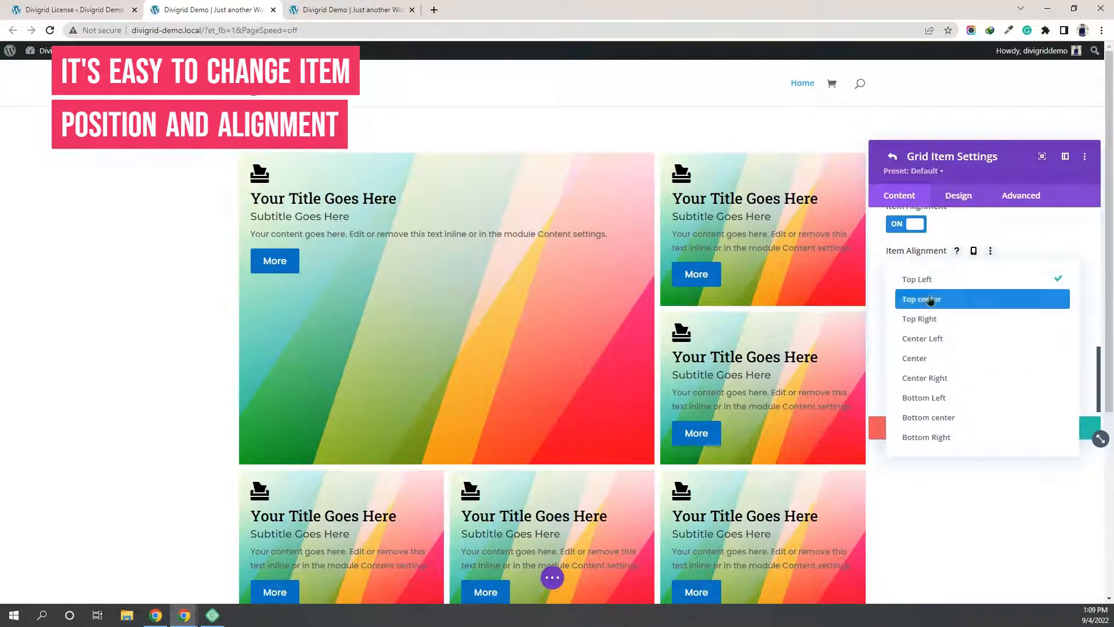
pyautogui.click(930, 300)
pyautogui.click(930, 273)
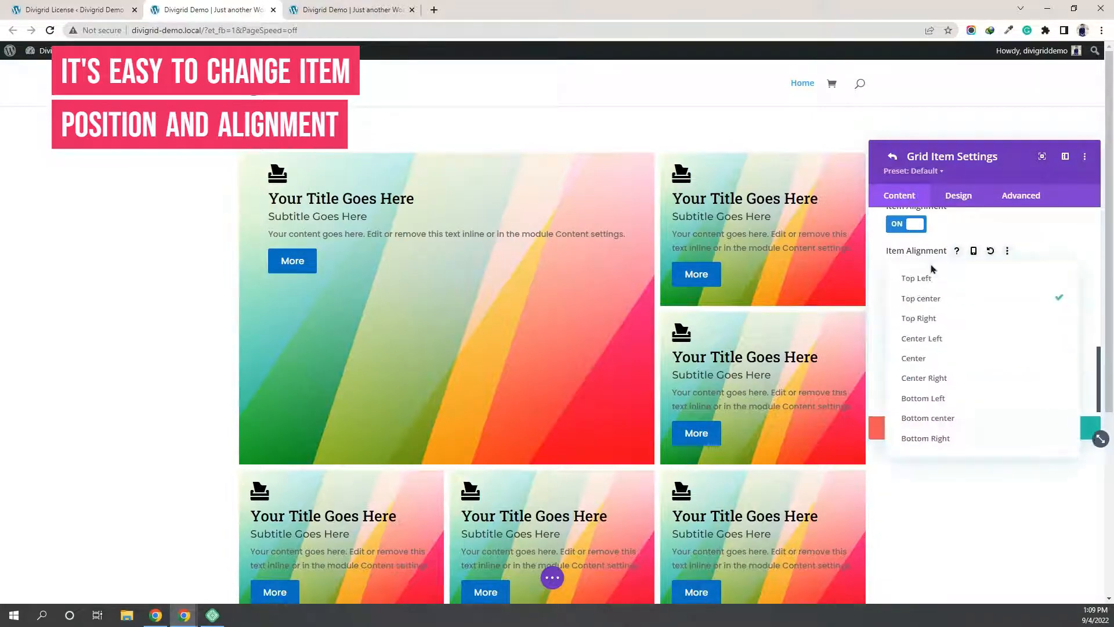
pyautogui.click(937, 317)
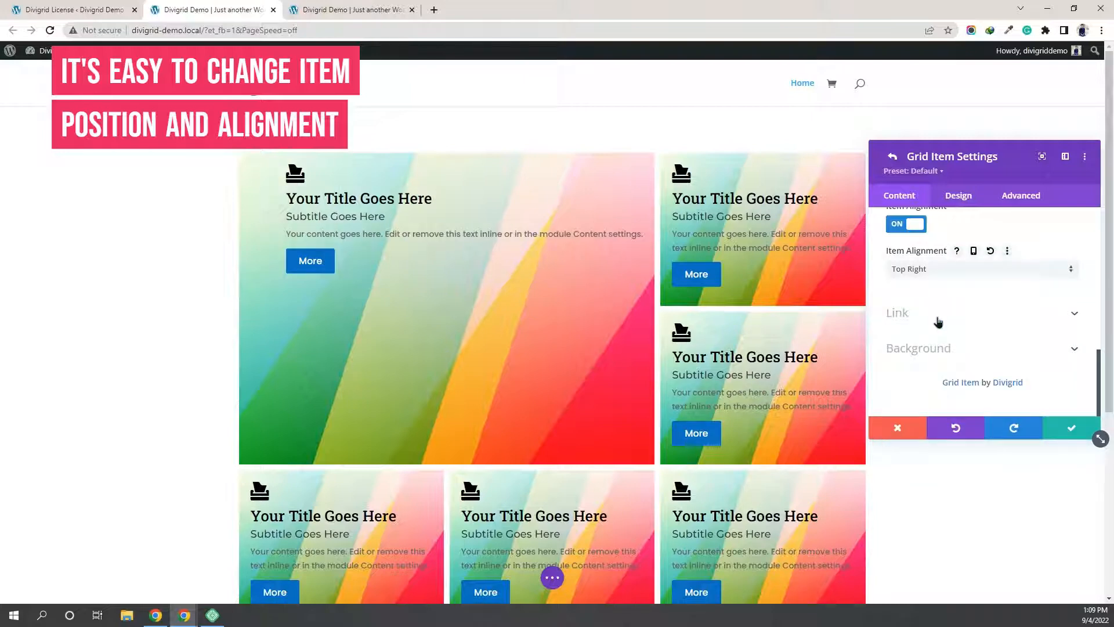
# Step: Try the Center Left, Center and Center Right alignments on the grid item
pyautogui.click(931, 272)
pyautogui.click(935, 336)
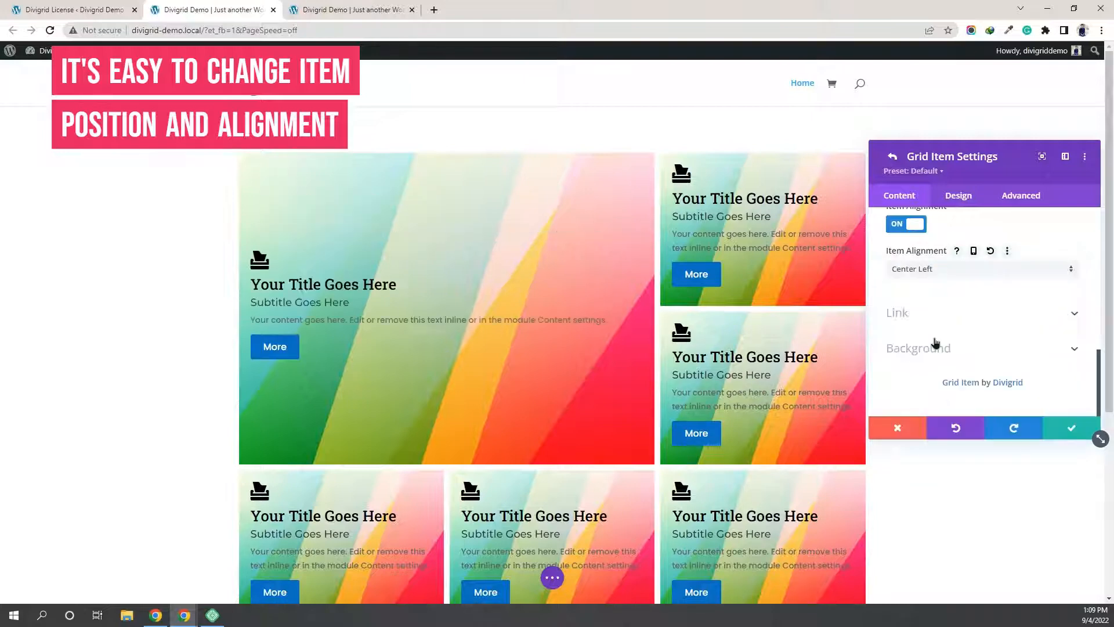
pyautogui.click(929, 272)
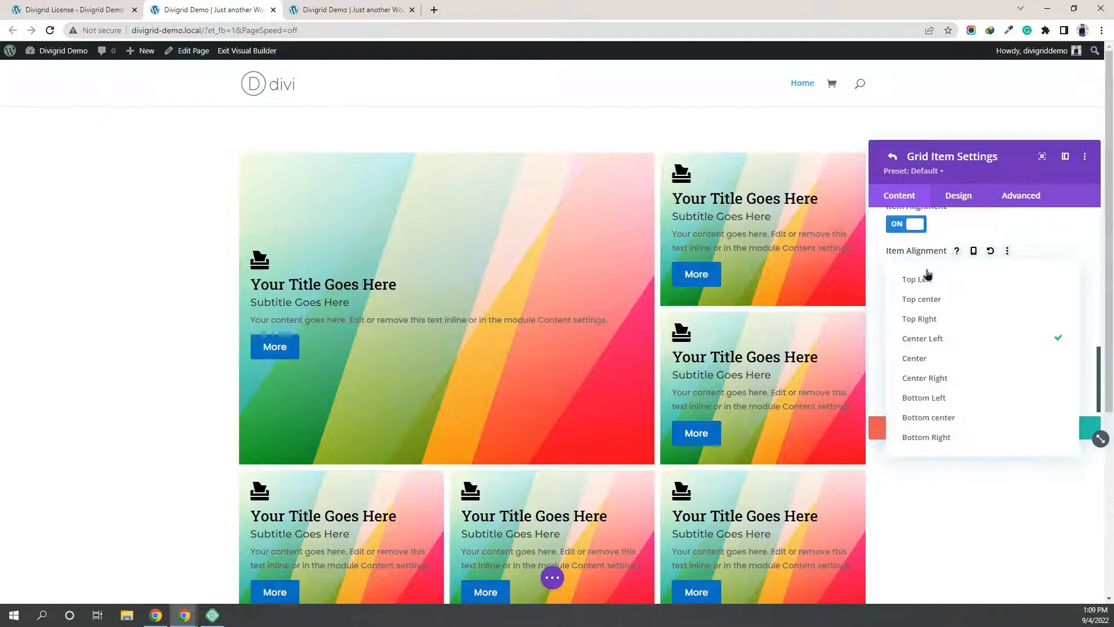
pyautogui.click(933, 359)
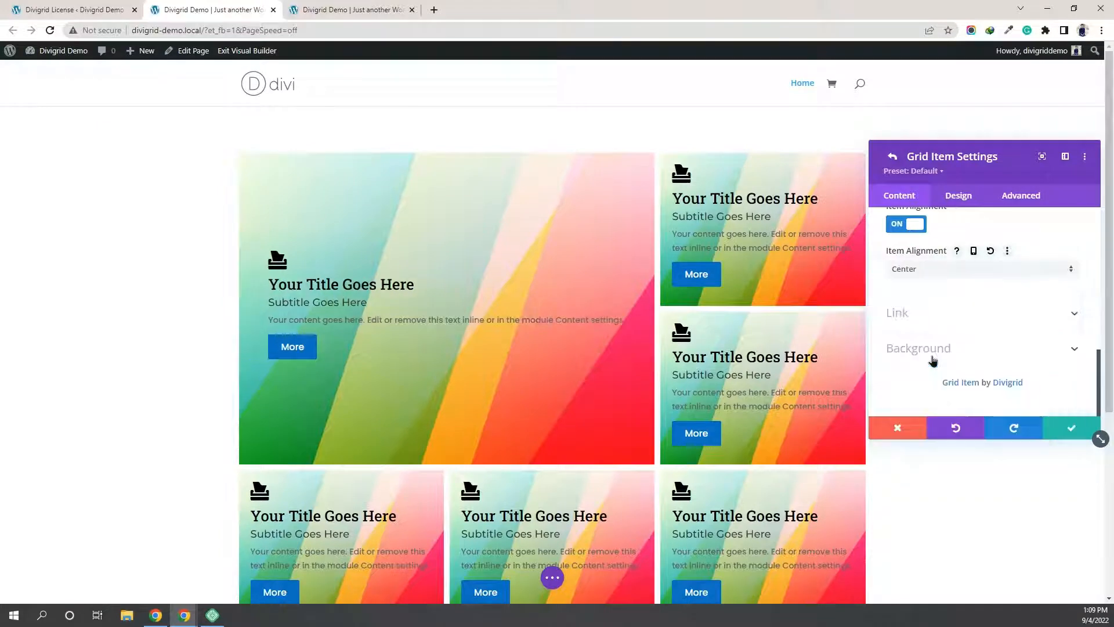
pyautogui.click(928, 273)
pyautogui.click(941, 380)
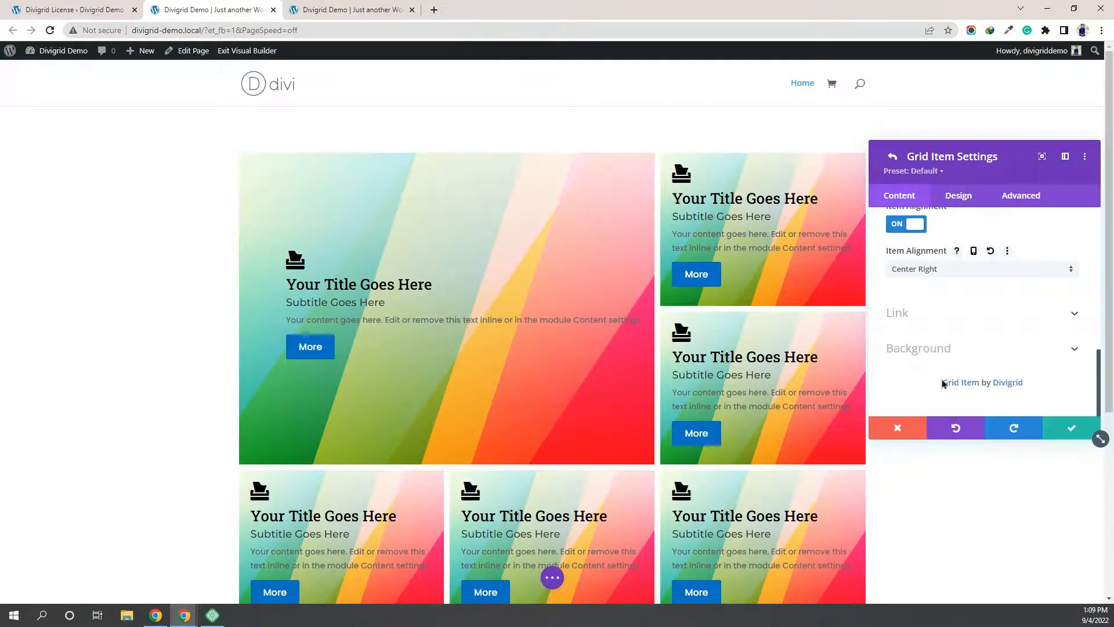
# Step: Try the Bottom Left, Bottom center and Bottom Right alignments on the grid item and turn Item Alignment back off
pyautogui.click(927, 271)
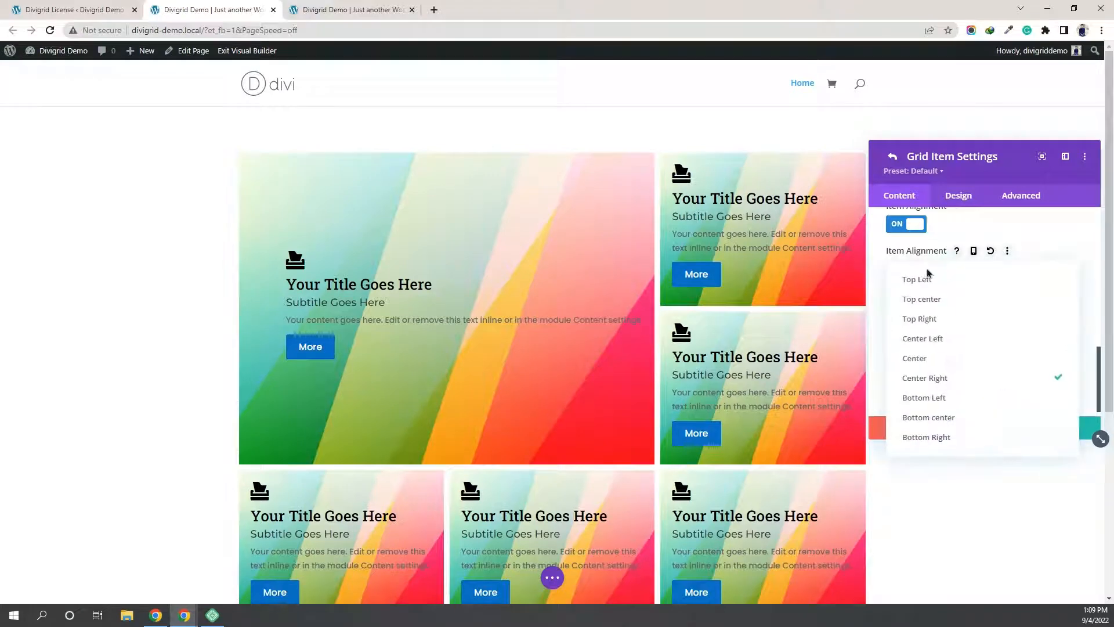
pyautogui.click(931, 397)
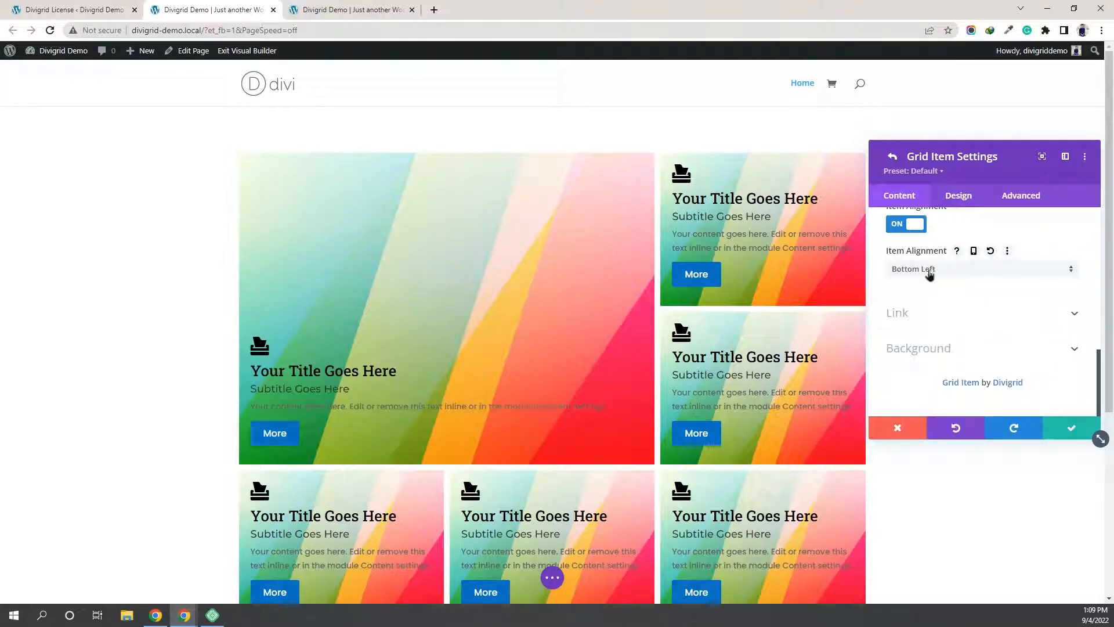
pyautogui.click(929, 272)
pyautogui.click(935, 416)
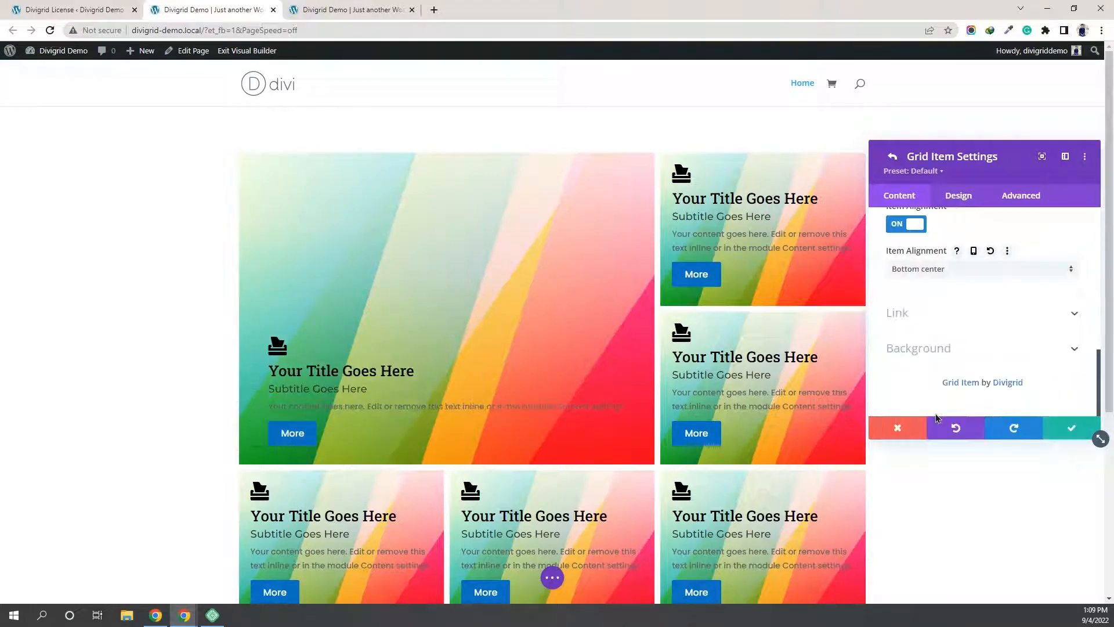
pyautogui.click(926, 269)
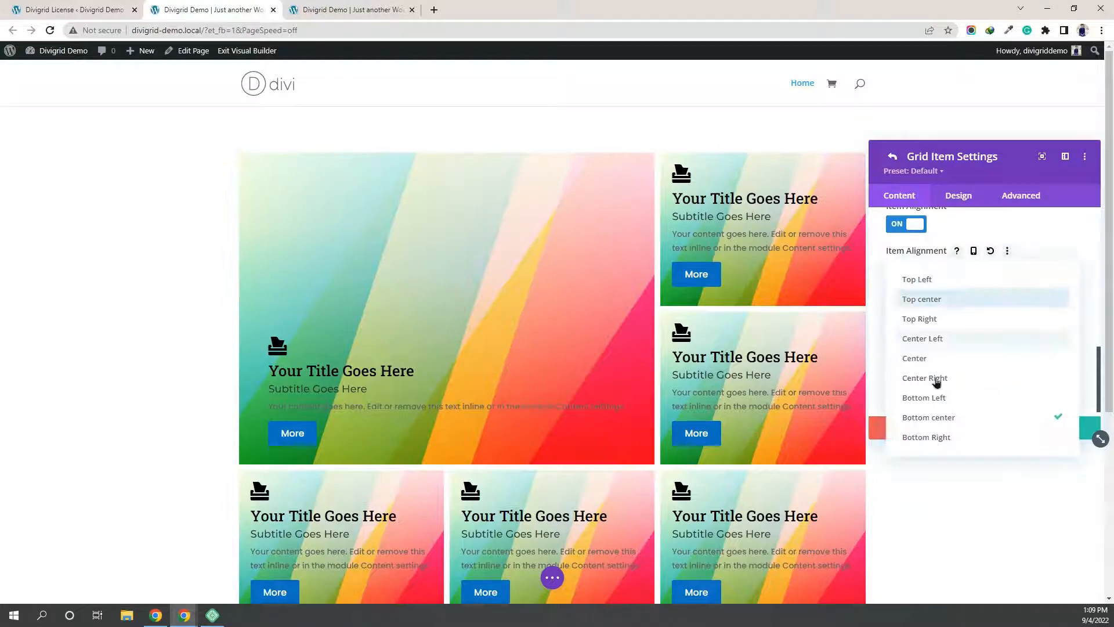
pyautogui.click(945, 436)
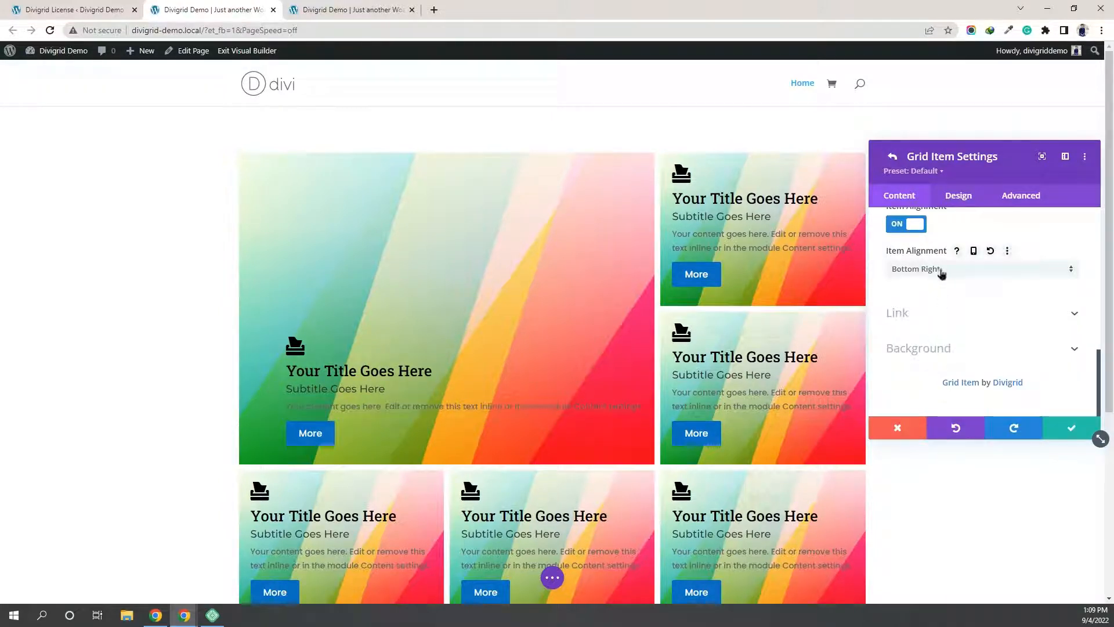
pyautogui.click(920, 231)
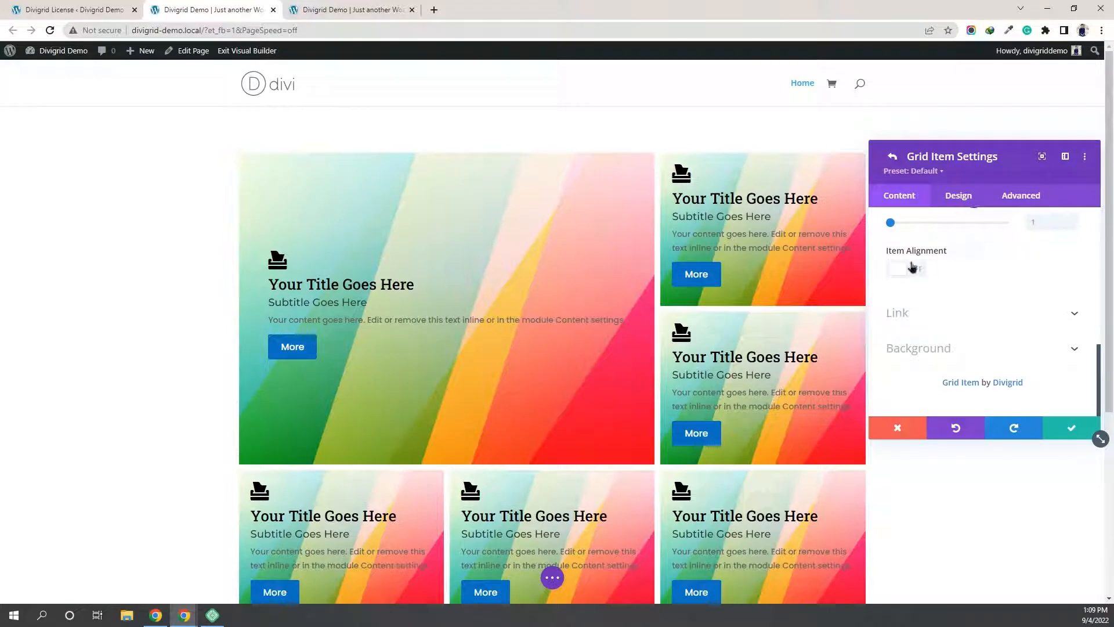
pyautogui.scroll(3, 913, 273)
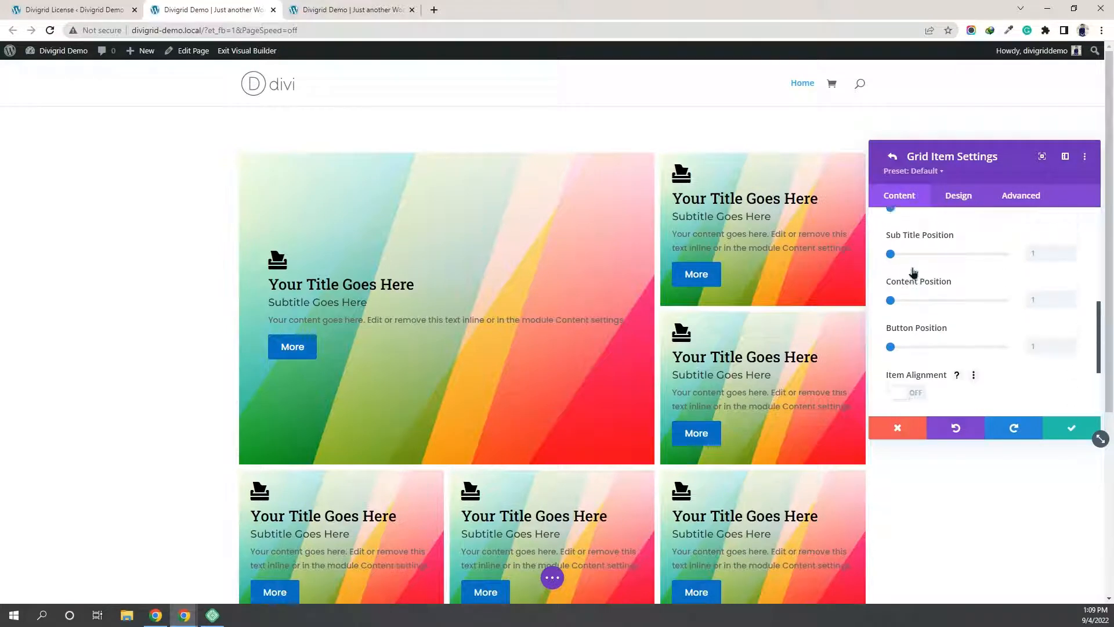
# Step: Activate the animated border in the Cool Effects design settings of the large grid item
pyautogui.click(911, 281)
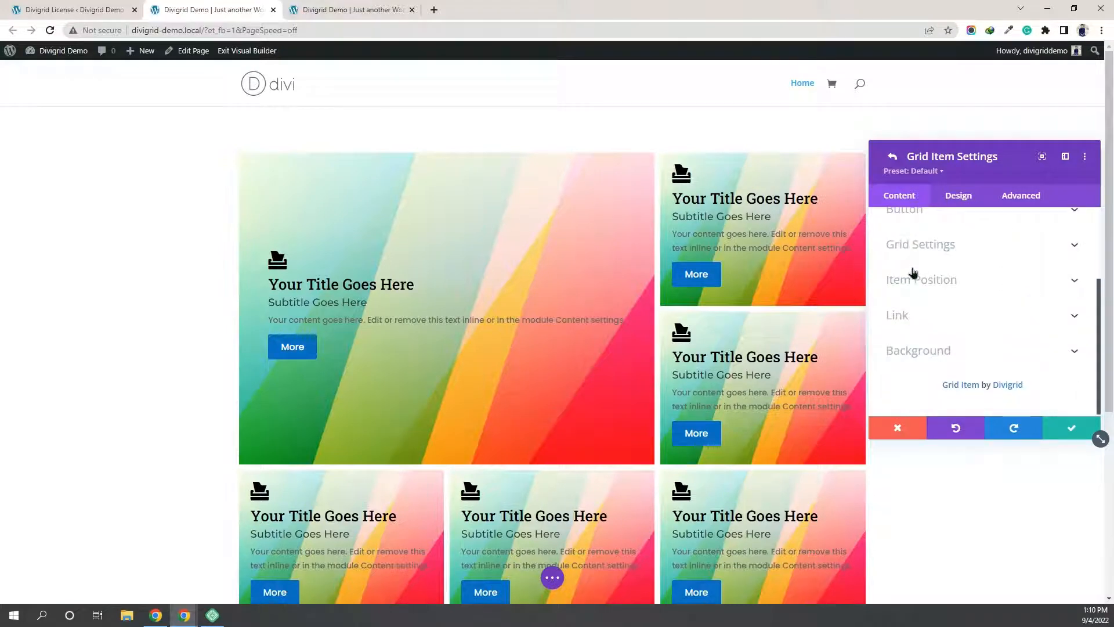
pyautogui.scroll(3, 913, 273)
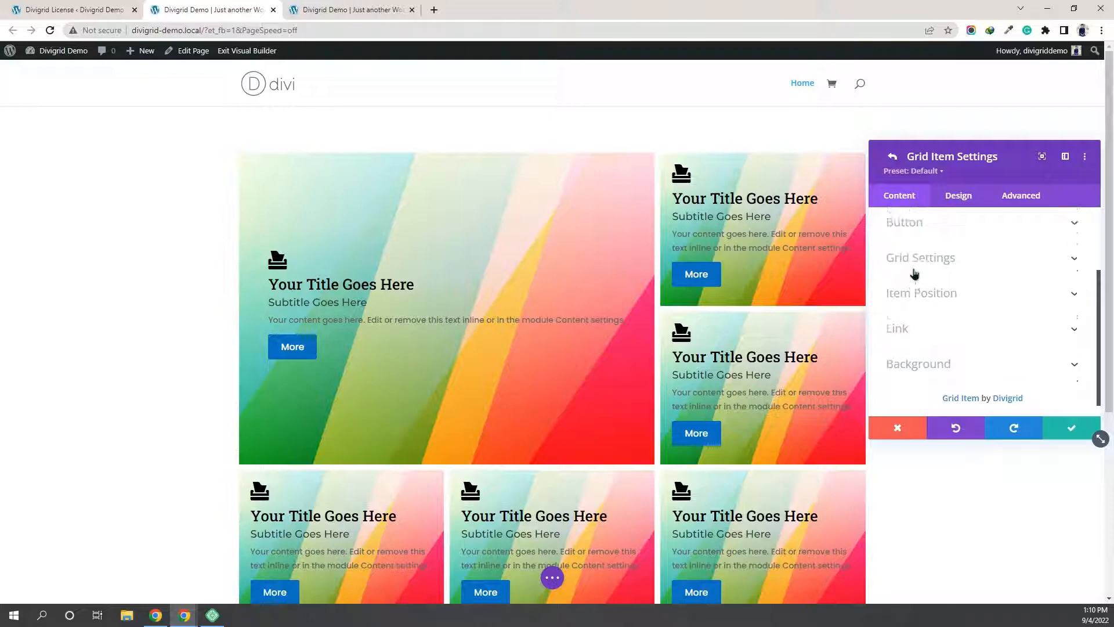
pyautogui.click(955, 196)
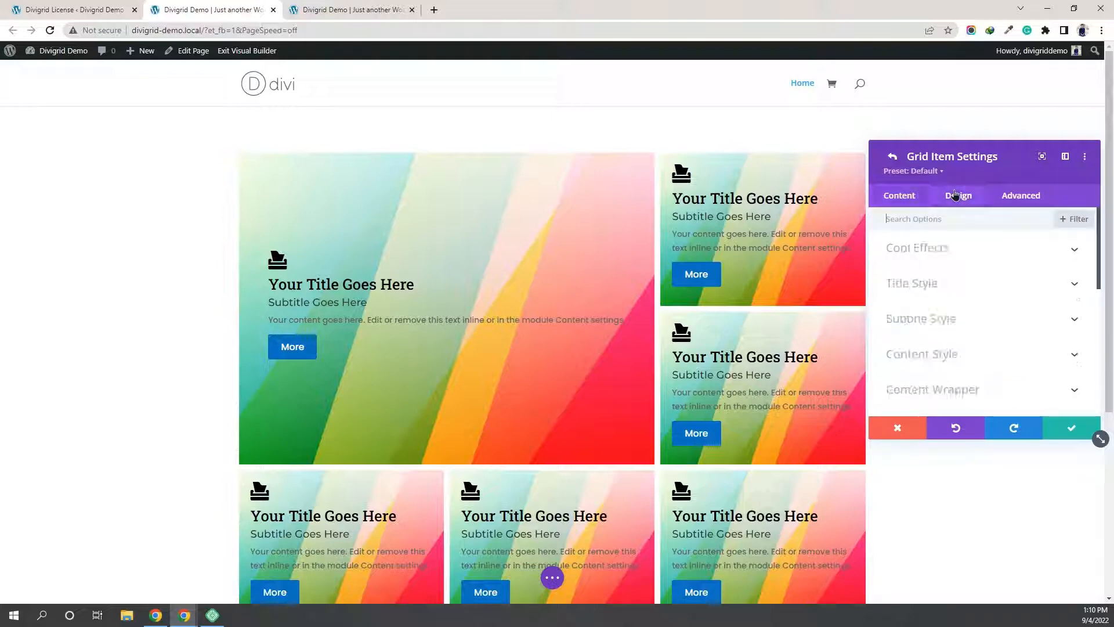
pyautogui.click(918, 250)
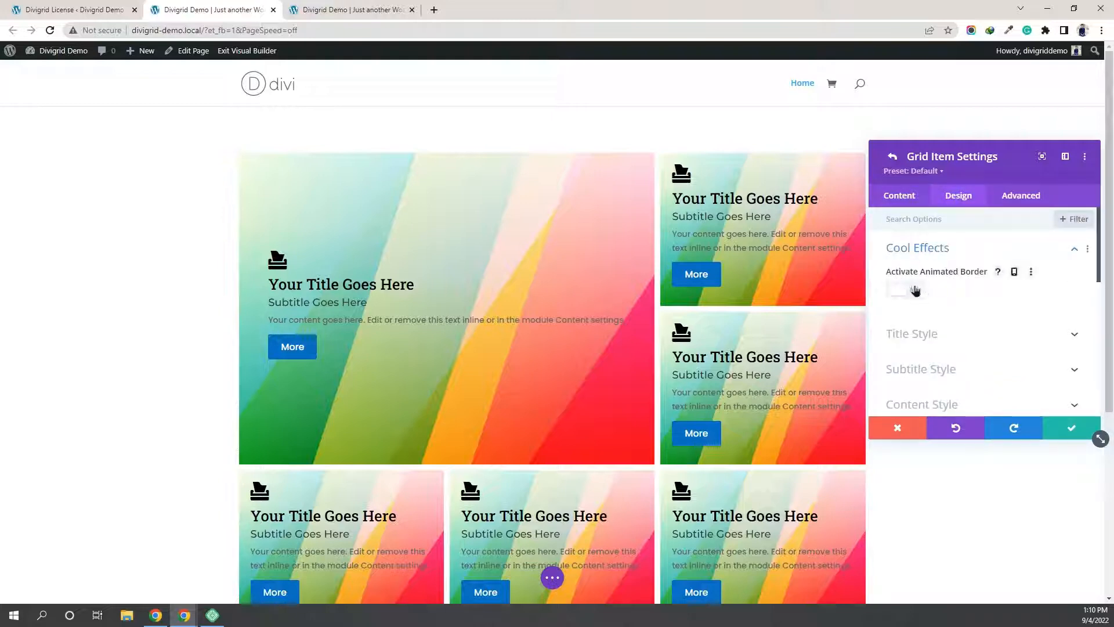
pyautogui.click(914, 290)
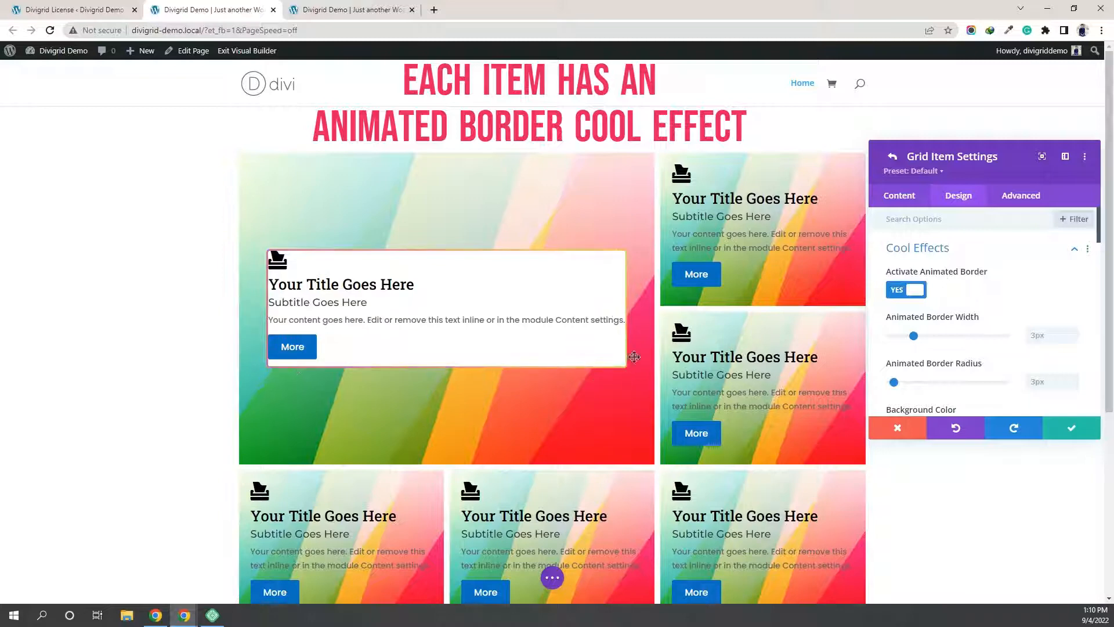
# Step: Set the grid item's animated border width to 5px
pyautogui.scroll(-1, 950, 299)
pyautogui.scroll(-1, 949, 300)
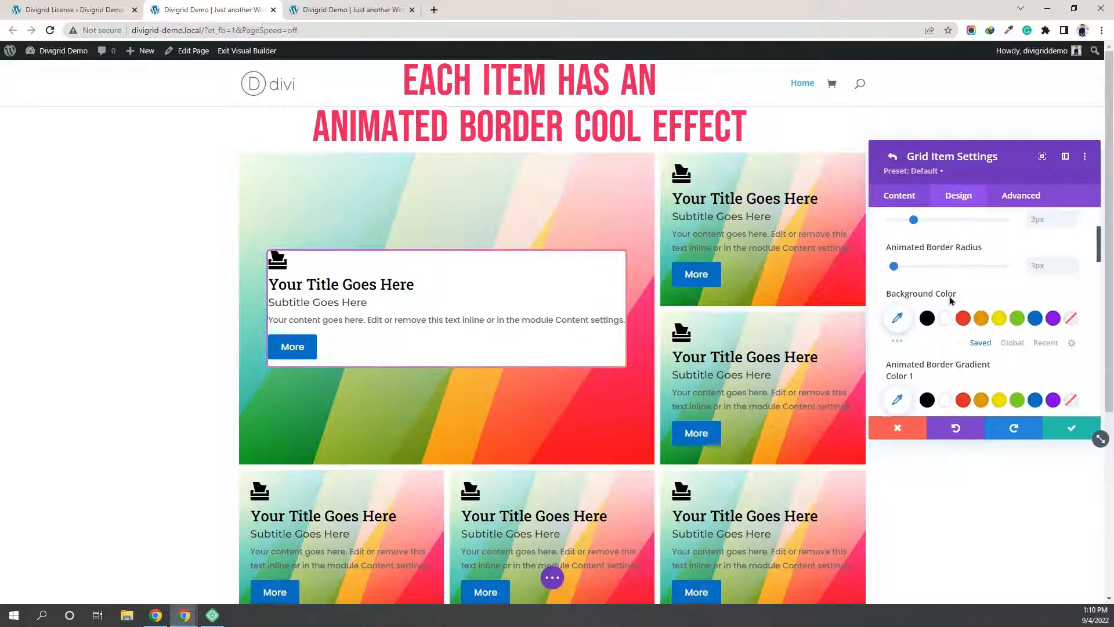
pyautogui.scroll(1, 1021, 290)
pyautogui.click(1075, 274)
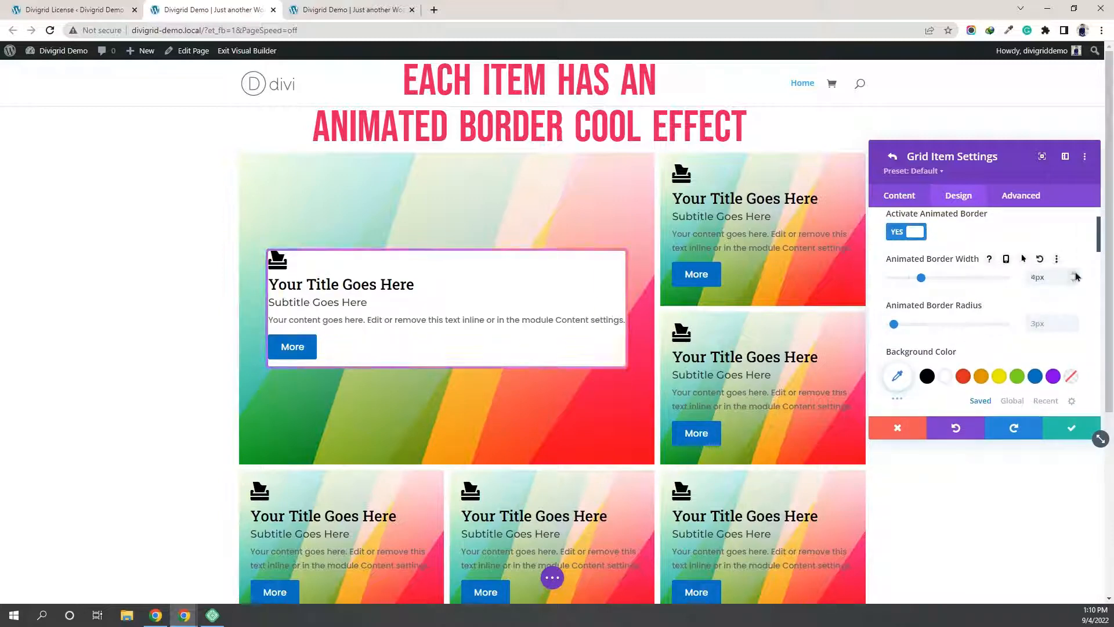
pyautogui.click(1075, 275)
pyautogui.scroll(-1, 1074, 273)
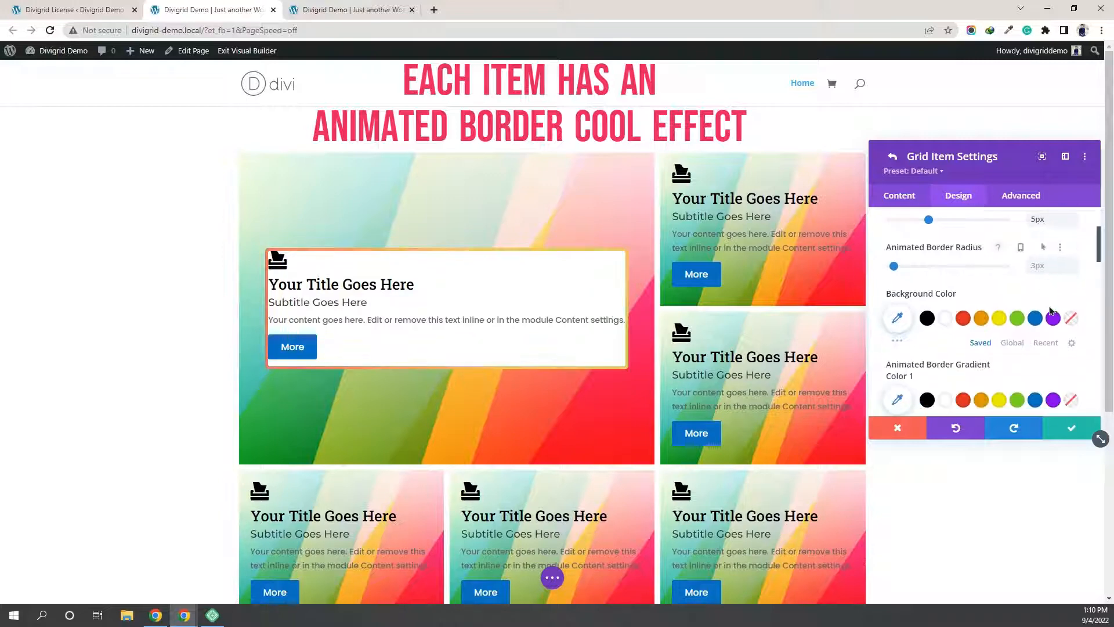
pyautogui.click(1075, 264)
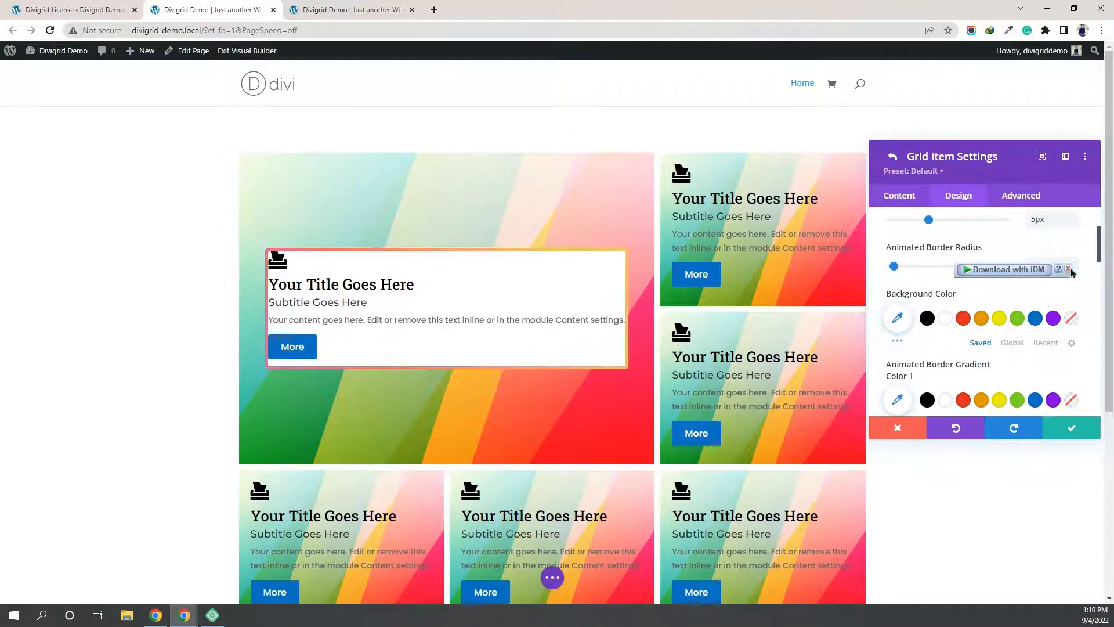
# Step: Try green and blue as the animated border's background color, then set it to white
pyautogui.scroll(-1, 1076, 298)
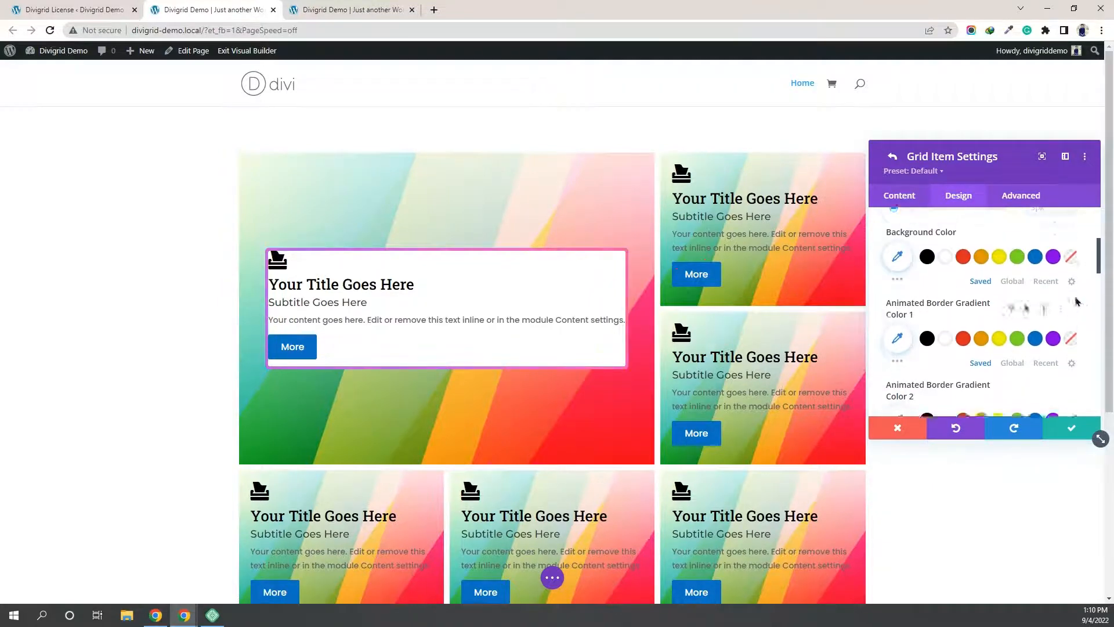
pyautogui.click(1018, 261)
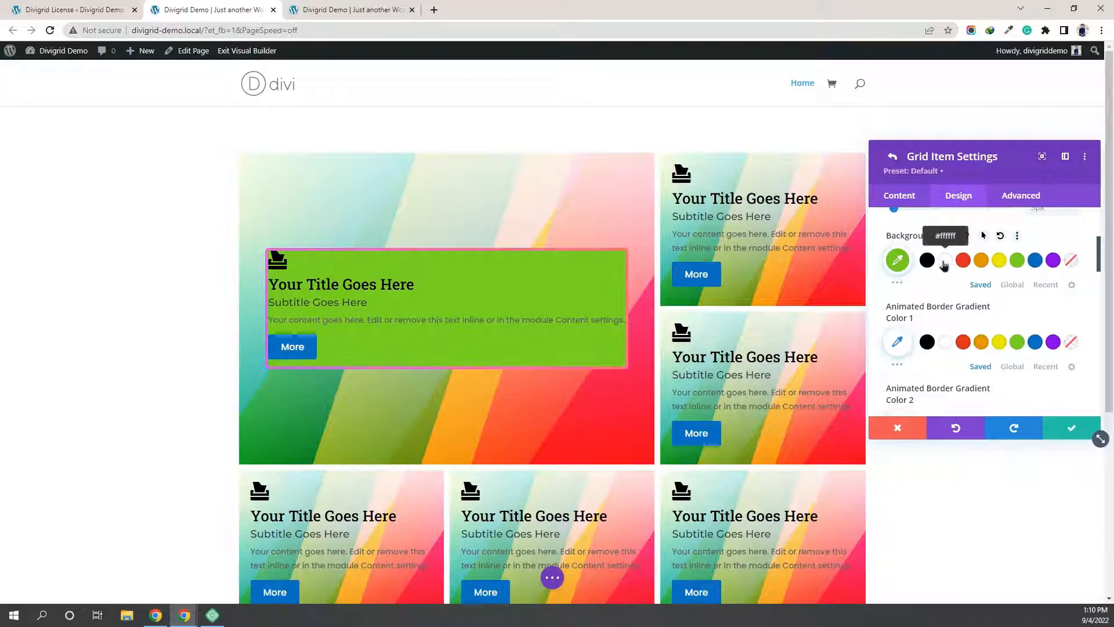
pyautogui.click(1000, 235)
pyautogui.scroll(-1, 981, 285)
pyautogui.scroll(1, 981, 284)
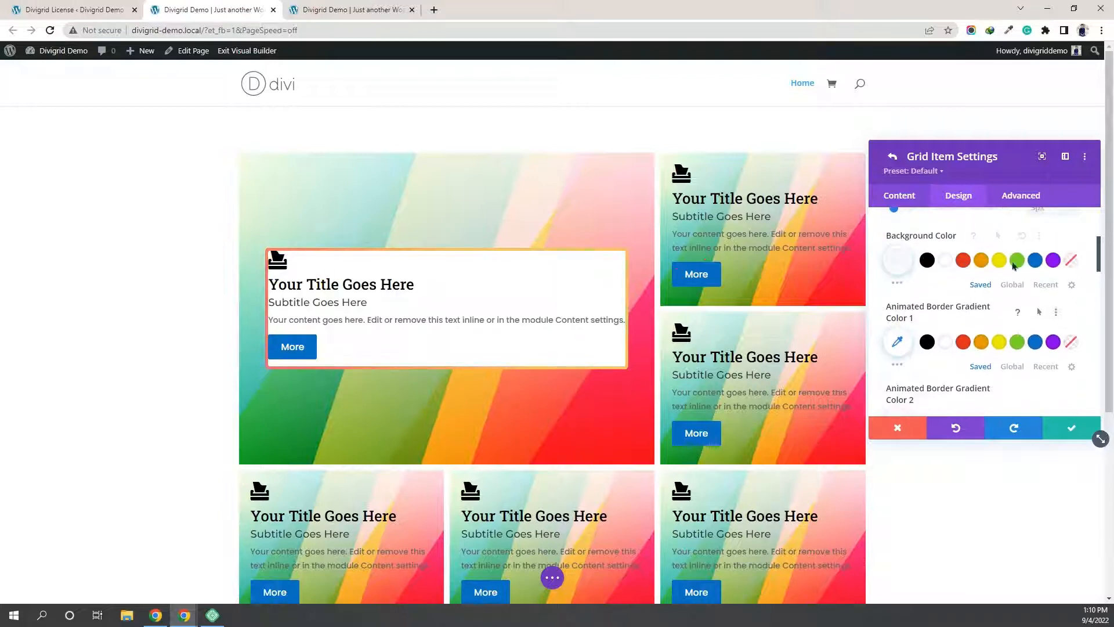
pyautogui.click(1036, 260)
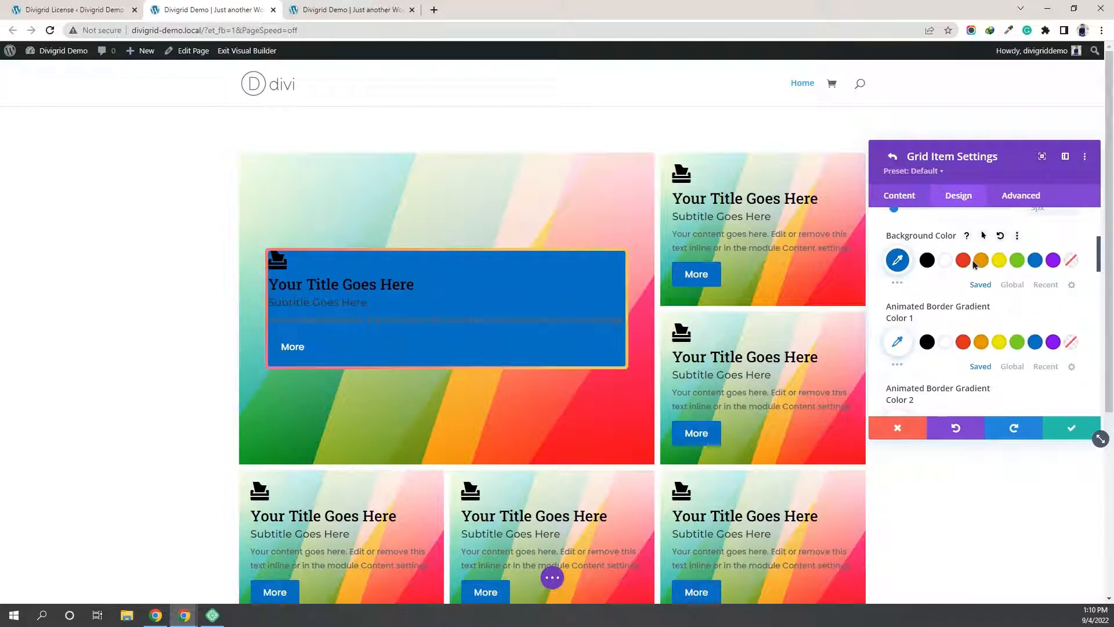
pyautogui.click(946, 261)
# Step: Set the animated border gradient colors 1, 2 and 3 to yellow, blue and red
pyautogui.scroll(-1, 946, 264)
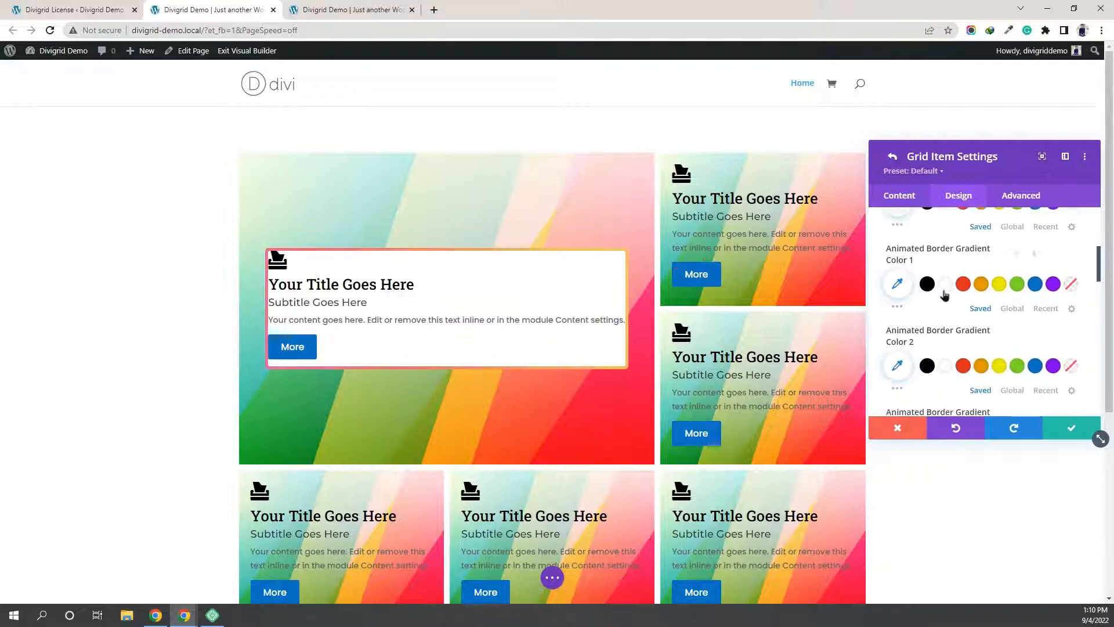
pyautogui.click(999, 285)
pyautogui.scroll(-1, 993, 293)
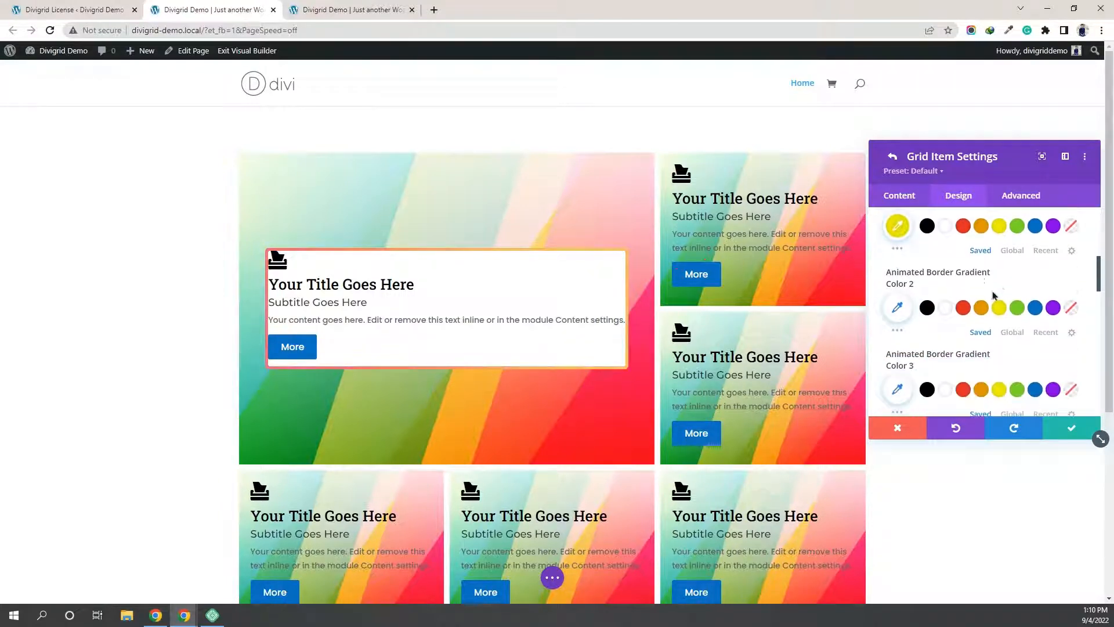
pyautogui.click(1035, 308)
pyautogui.scroll(-1, 986, 325)
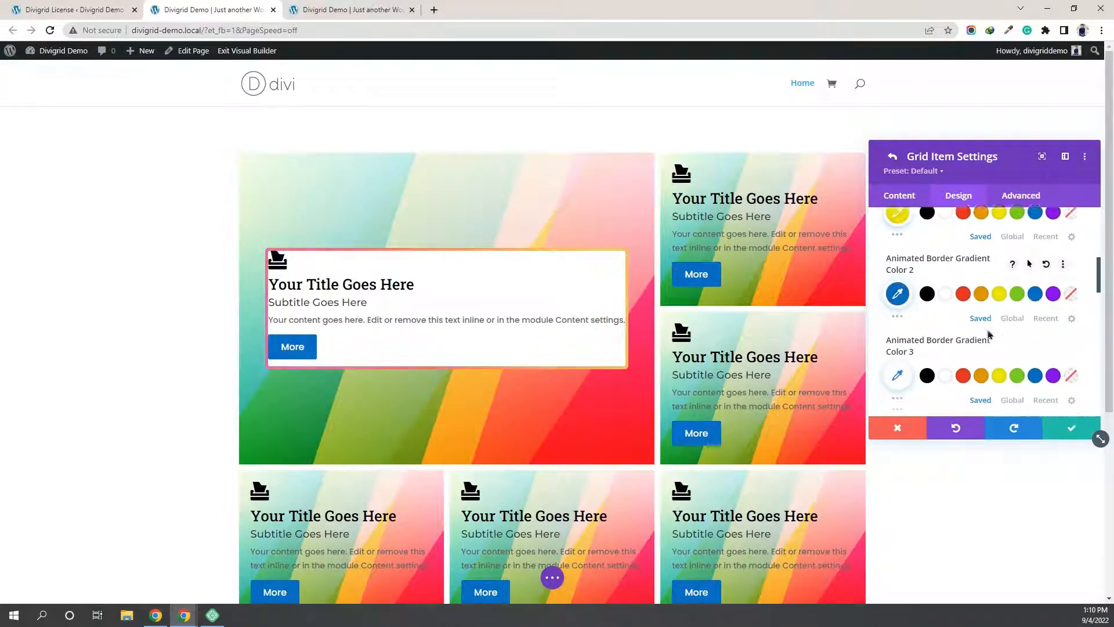
pyautogui.click(963, 332)
# Step: Set the animated border gradient color 4 to purple, color 5 to black and color 6 to orange #e09900
pyautogui.scroll(-2, 978, 329)
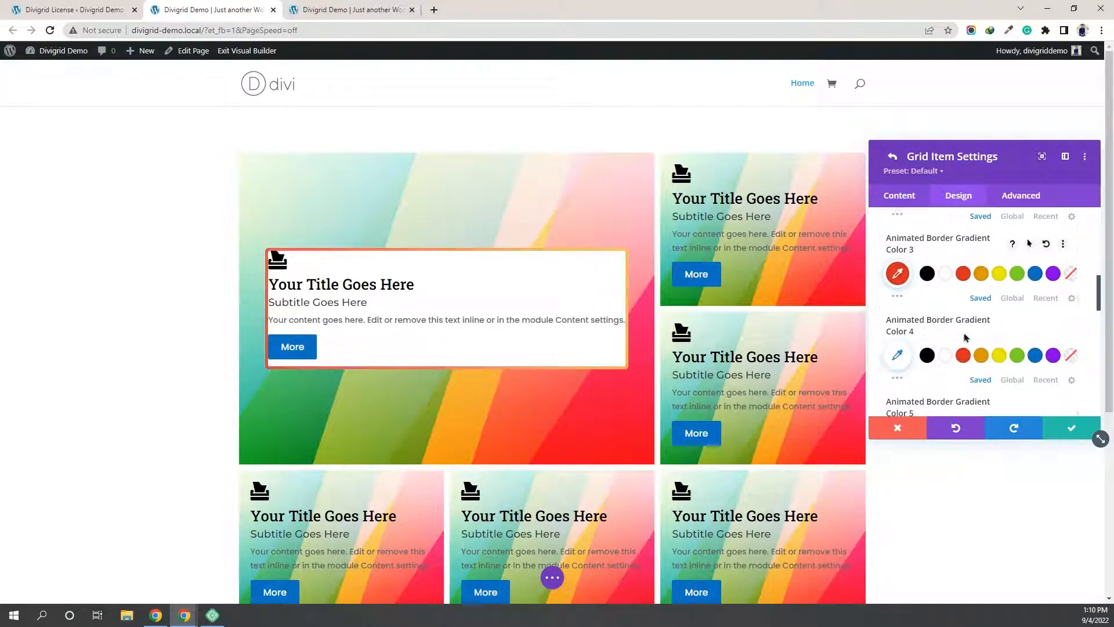
pyautogui.click(1053, 297)
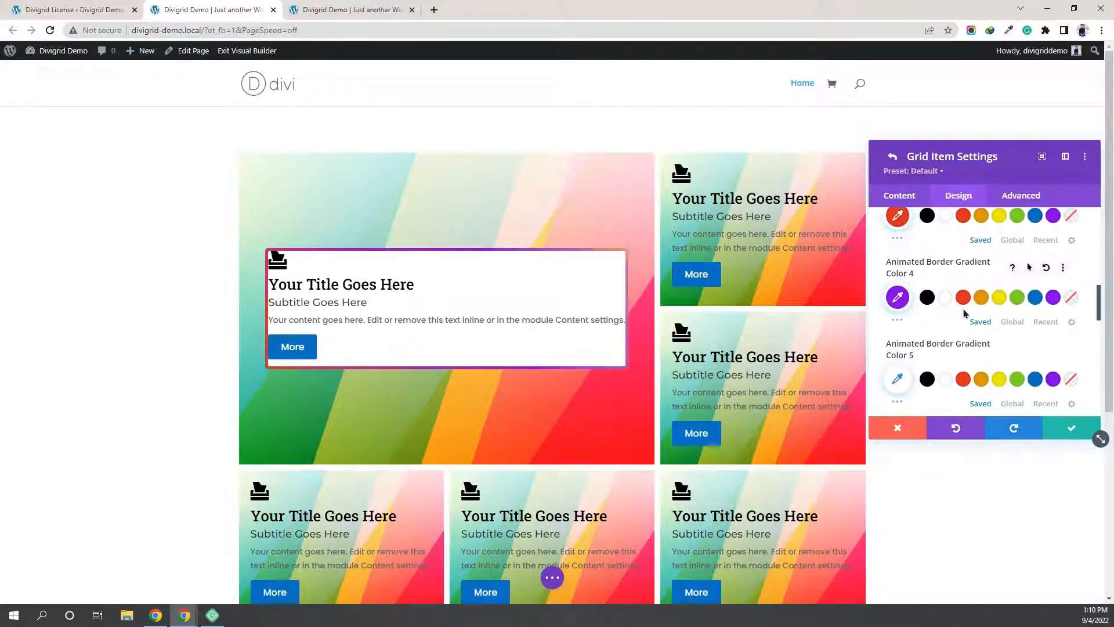
pyautogui.scroll(-2, 965, 313)
pyautogui.click(927, 263)
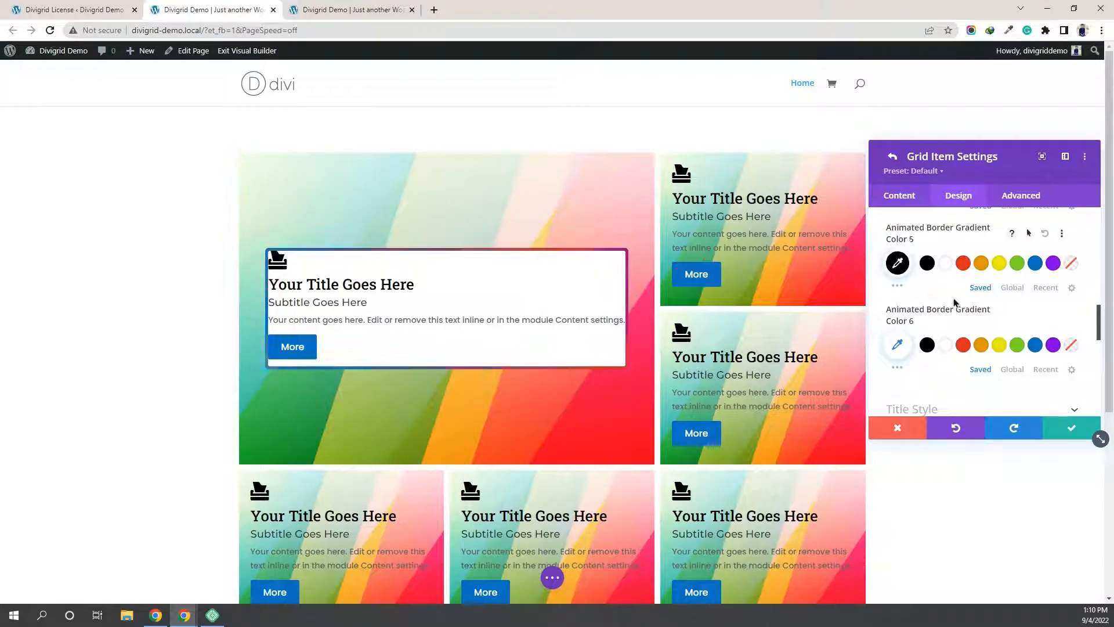
pyautogui.scroll(-1, 955, 302)
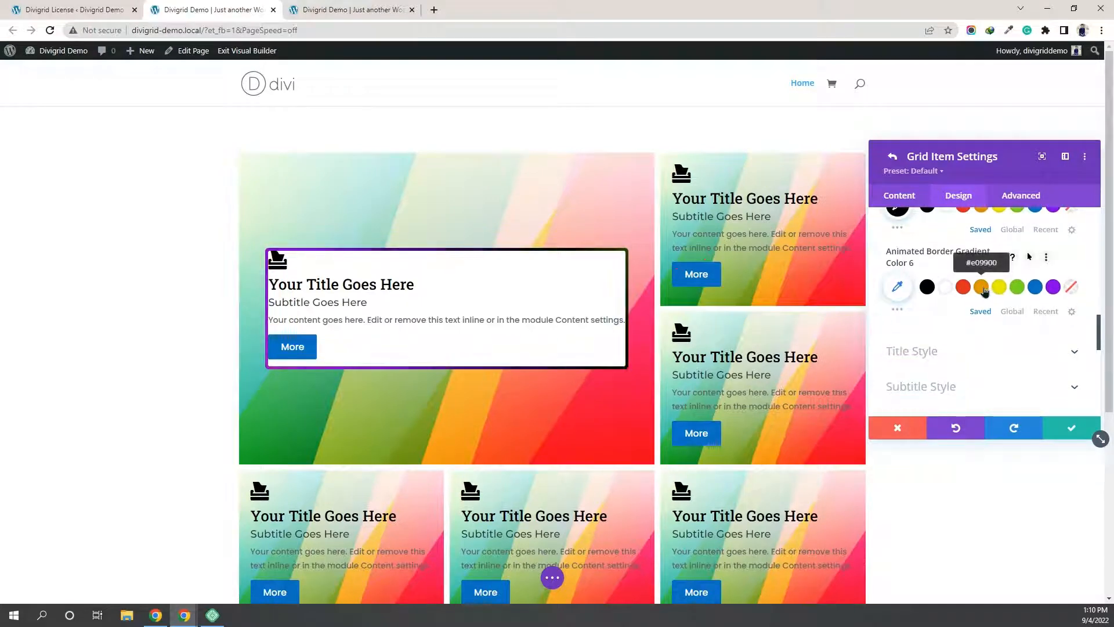
pyautogui.click(981, 287)
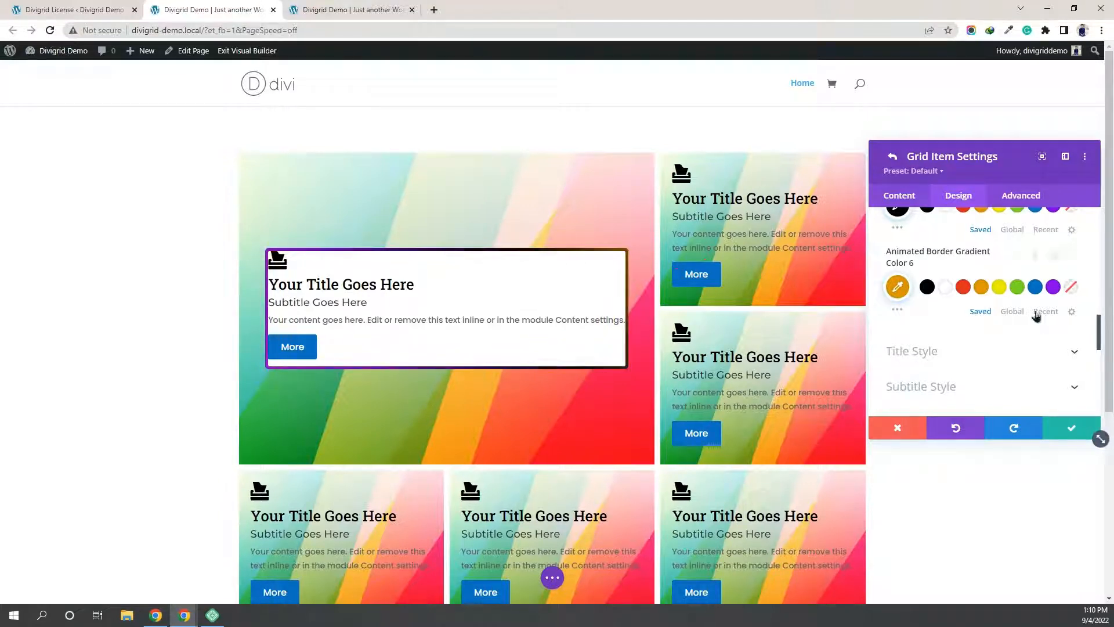
# Step: Set the grid item's Image/Icon Container padding to 20px at the top and left in its spacing settings
pyautogui.scroll(-1, 955, 313)
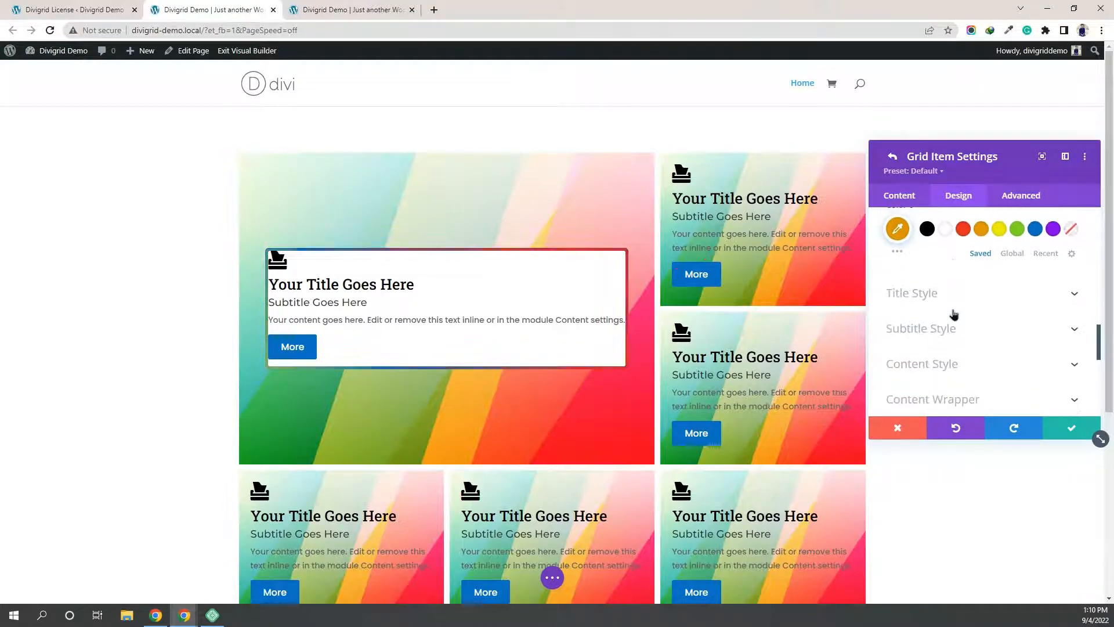
pyautogui.scroll(-1, 954, 314)
pyautogui.scroll(-1, 954, 314)
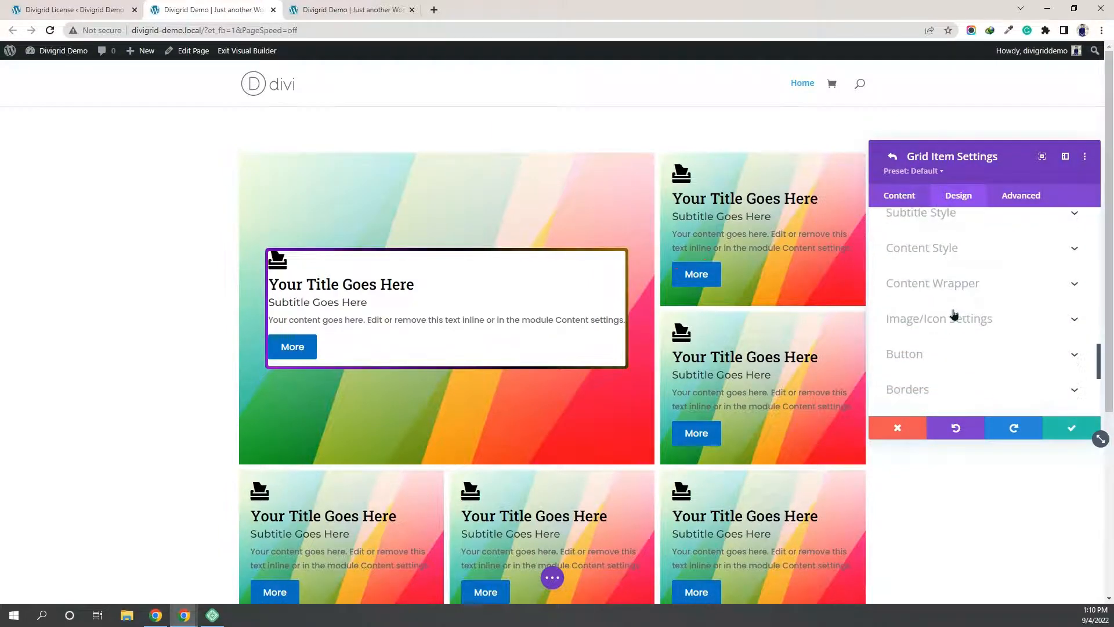
pyautogui.scroll(-1, 957, 316)
pyautogui.scroll(-1, 956, 316)
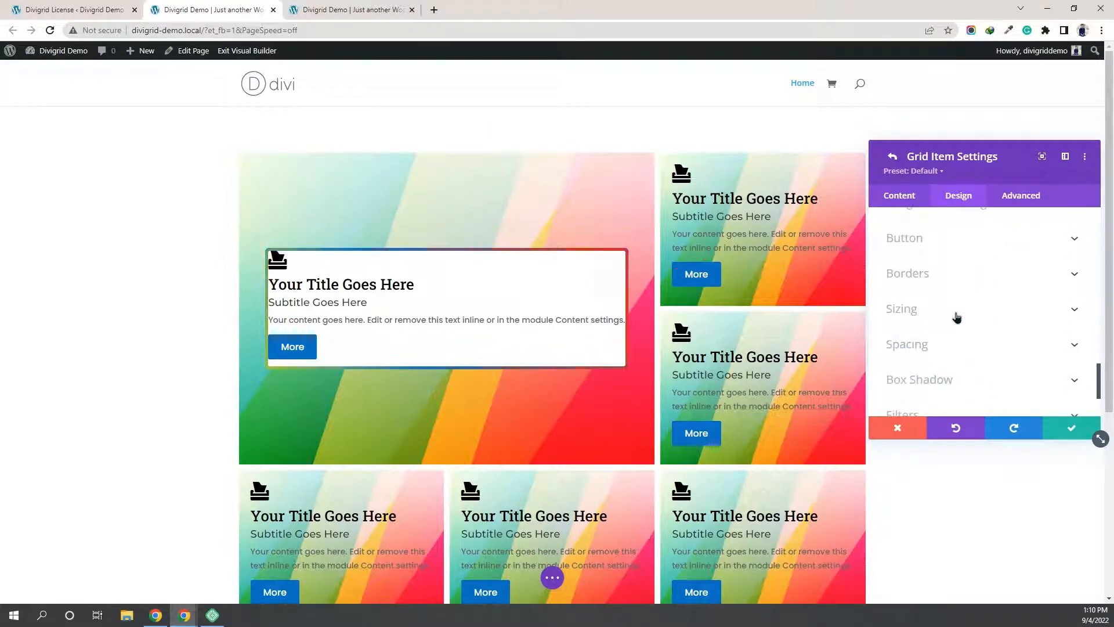
pyautogui.scroll(-1, 954, 348)
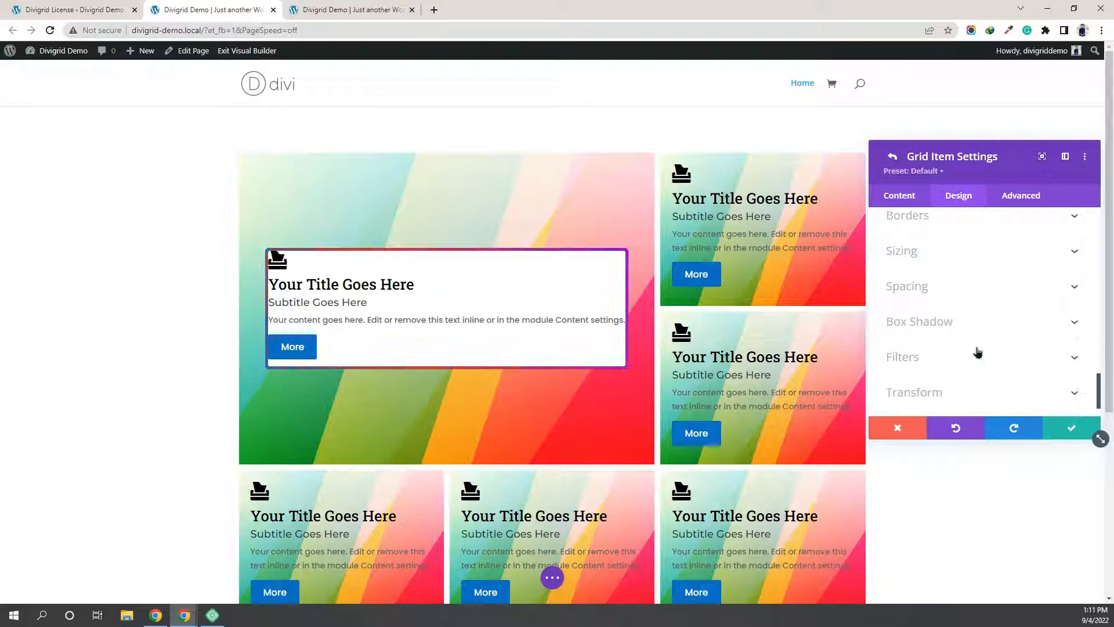
pyautogui.click(906, 286)
pyautogui.scroll(-2, 959, 282)
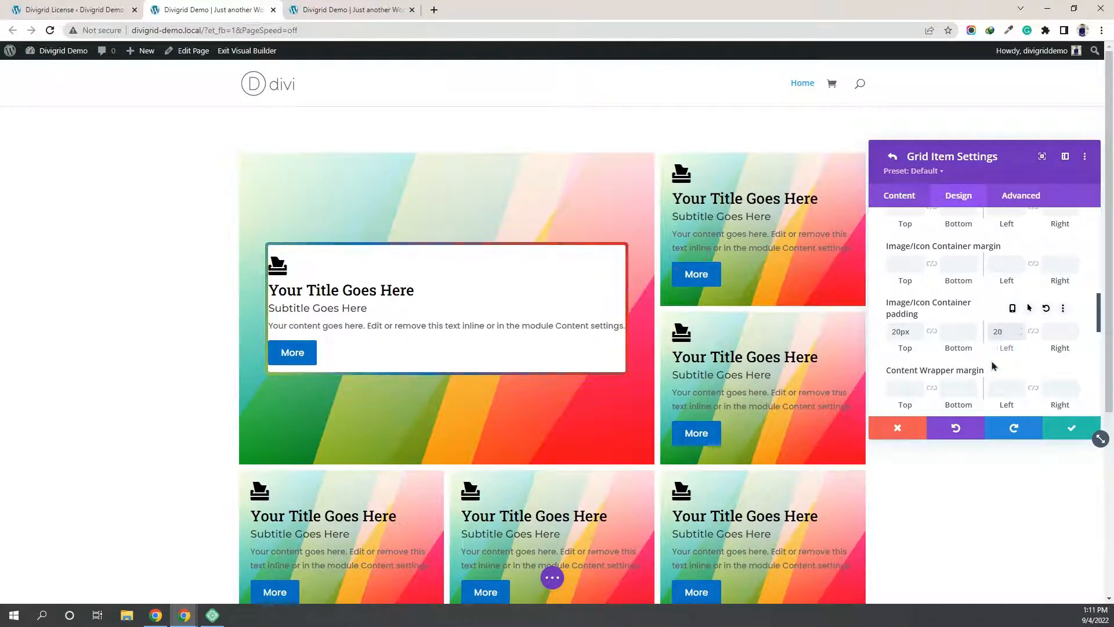
# Step: Set the grid item's Content Wrapper padding to 20px at the bottom, left and right
pyautogui.scroll(-2, 967, 313)
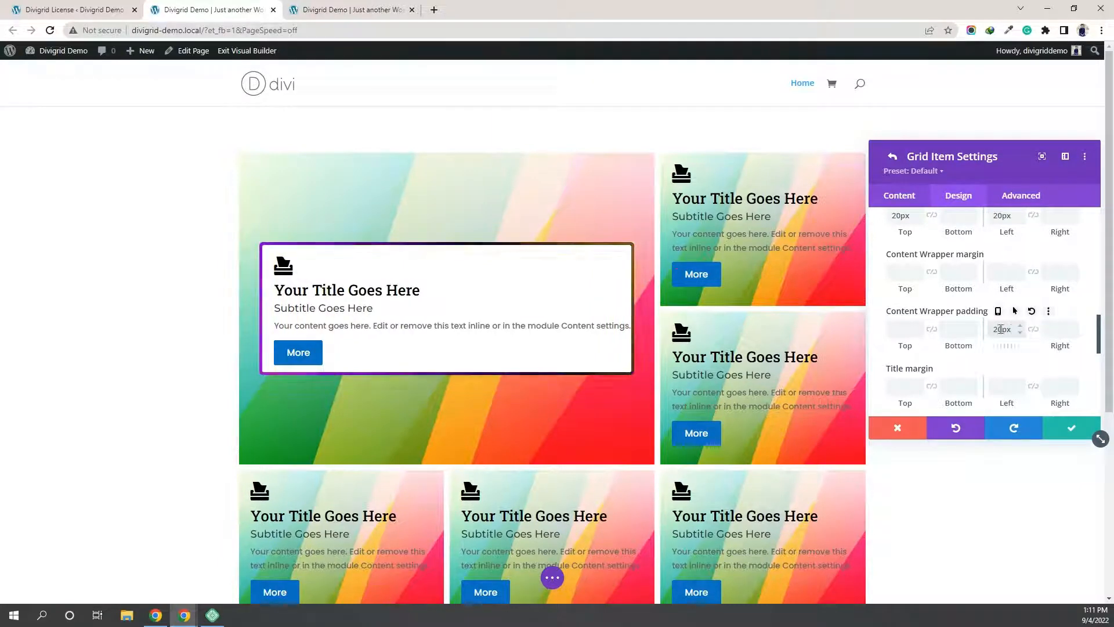
pyautogui.click(1063, 328)
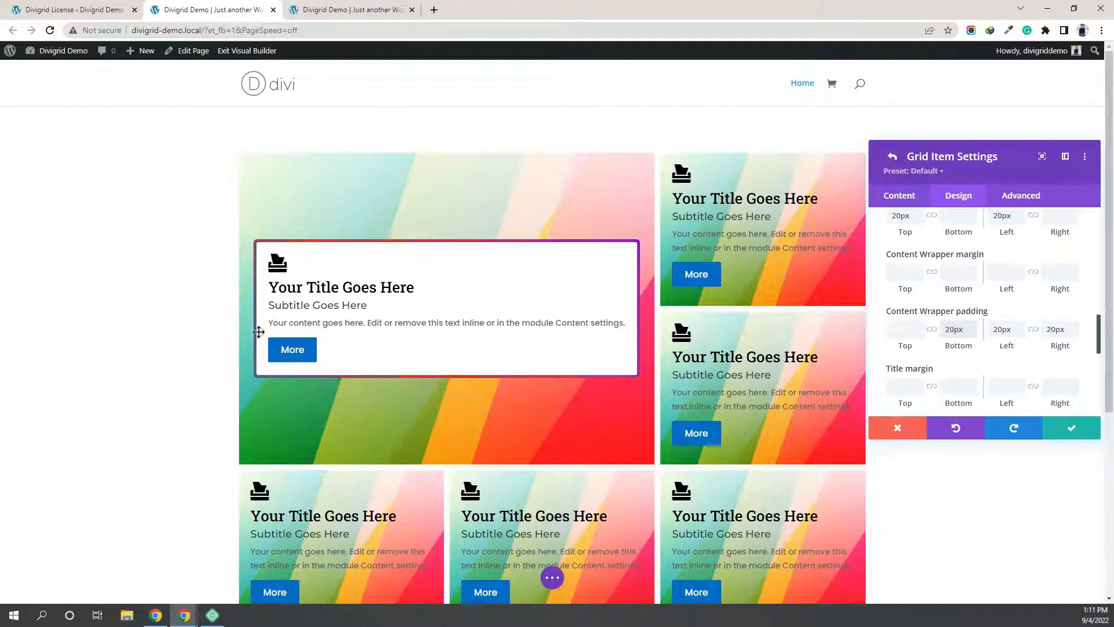
# Step: Review the grid item's Cool Effects colors and its remaining design option groups
pyautogui.scroll(-1, 999, 333)
pyautogui.scroll(10, 999, 334)
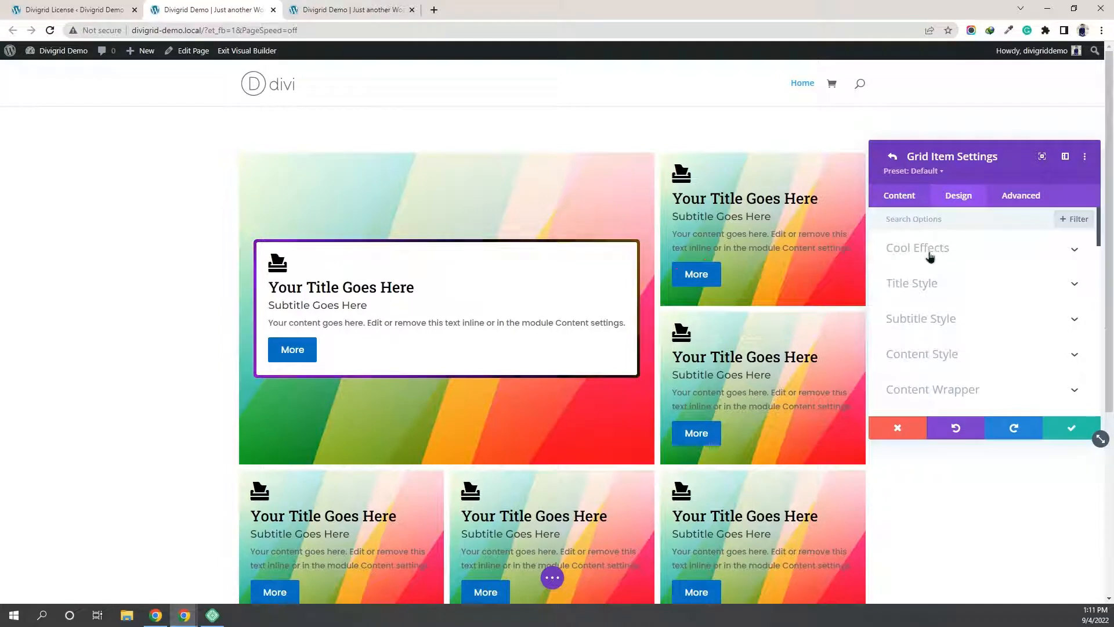
pyautogui.click(930, 251)
pyautogui.scroll(-2, 931, 256)
pyautogui.scroll(-8, 930, 255)
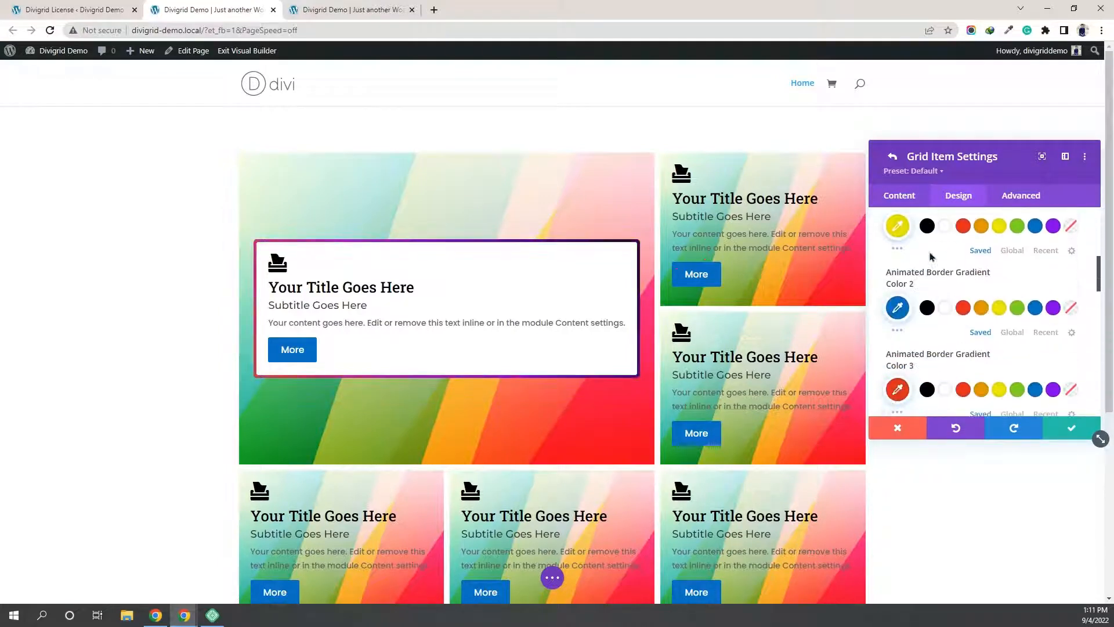
pyautogui.scroll(-5, 930, 253)
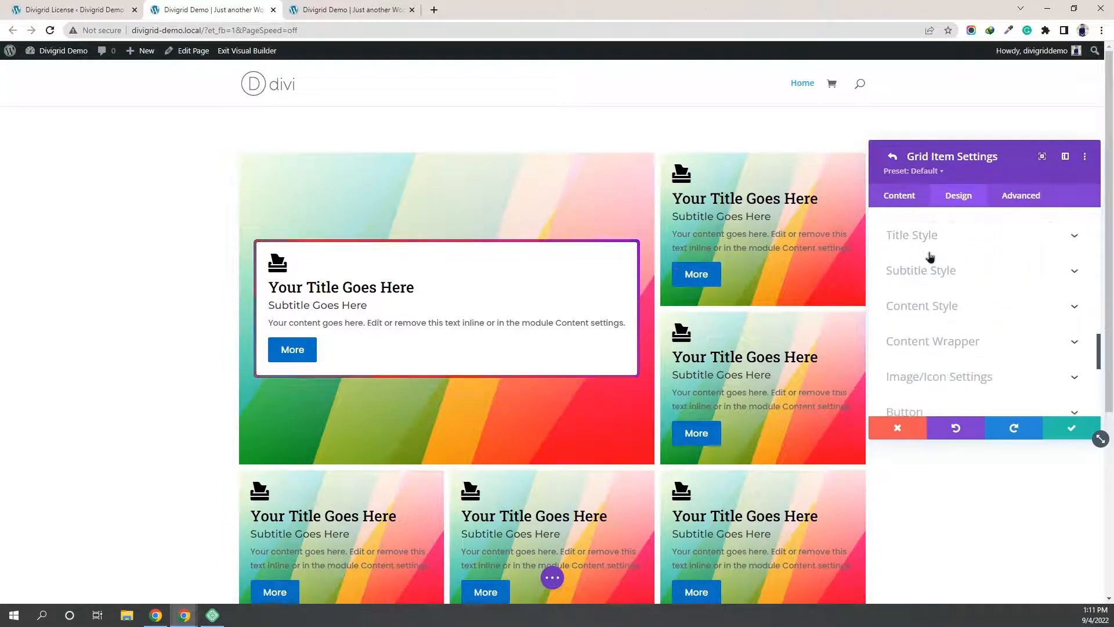
pyautogui.scroll(-2, 931, 256)
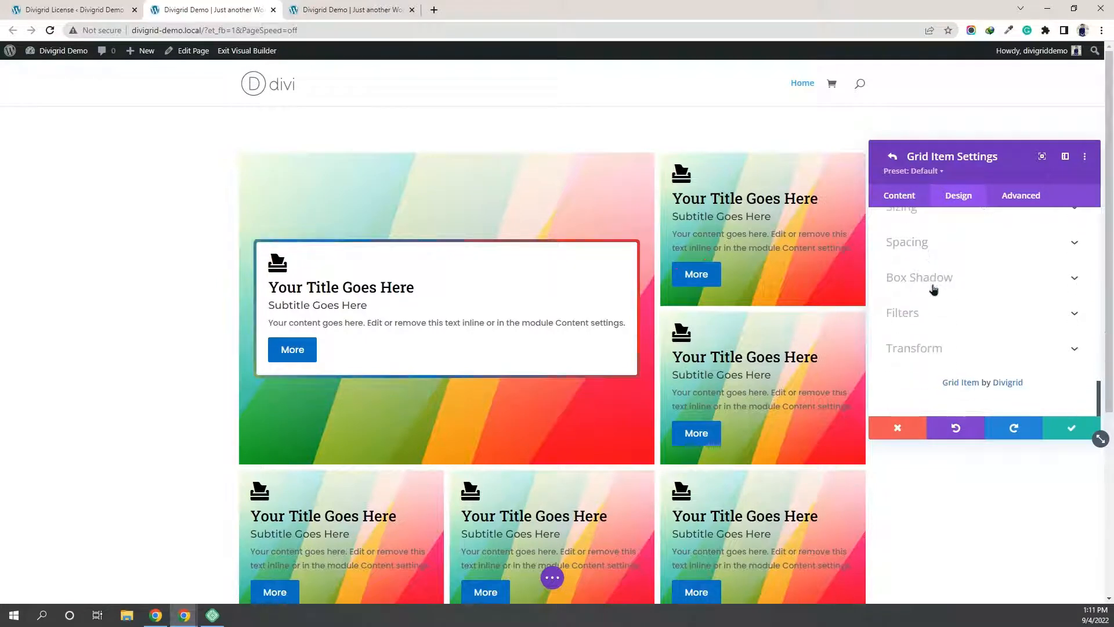
# Step: Save the grid item's settings and open the Hover Effects design options of the Divi Content Grid module
pyautogui.click(914, 196)
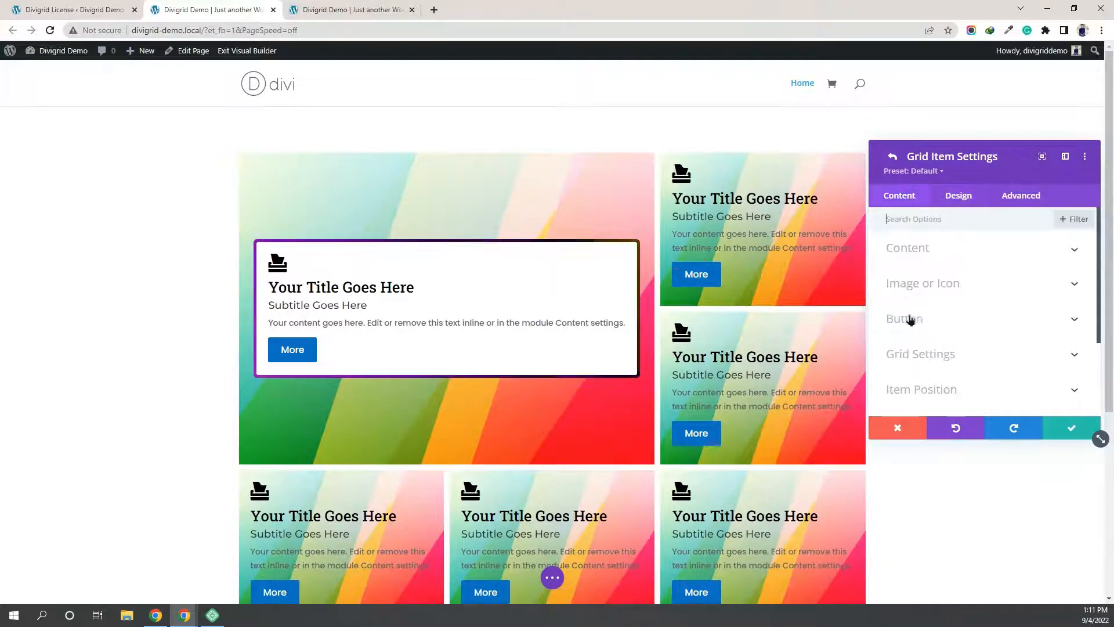
pyautogui.click(1070, 429)
pyautogui.click(964, 200)
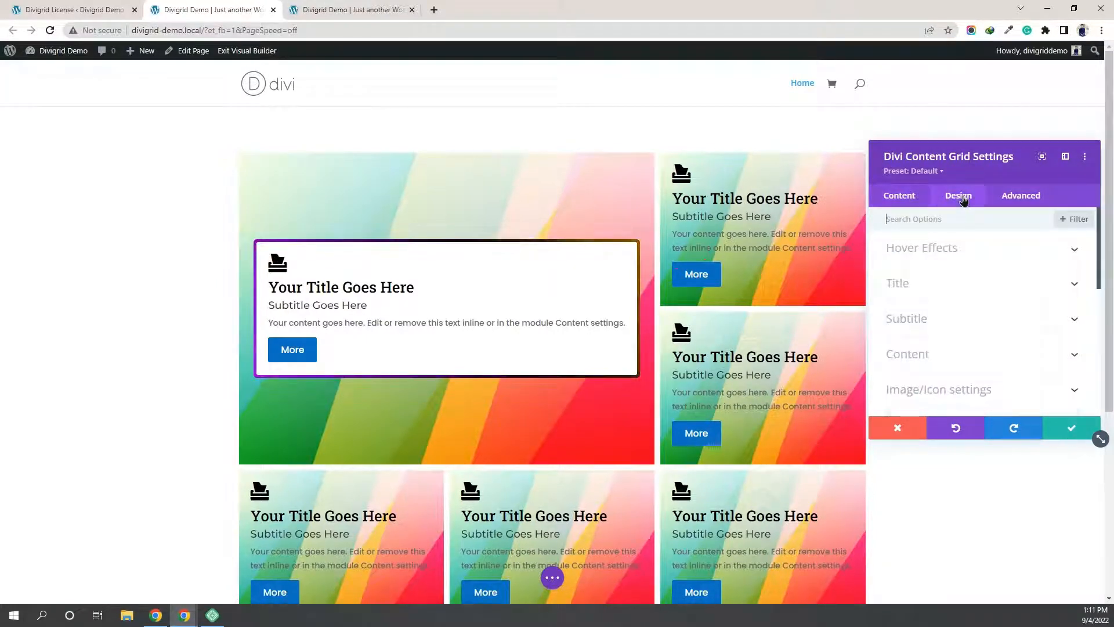
pyautogui.click(929, 251)
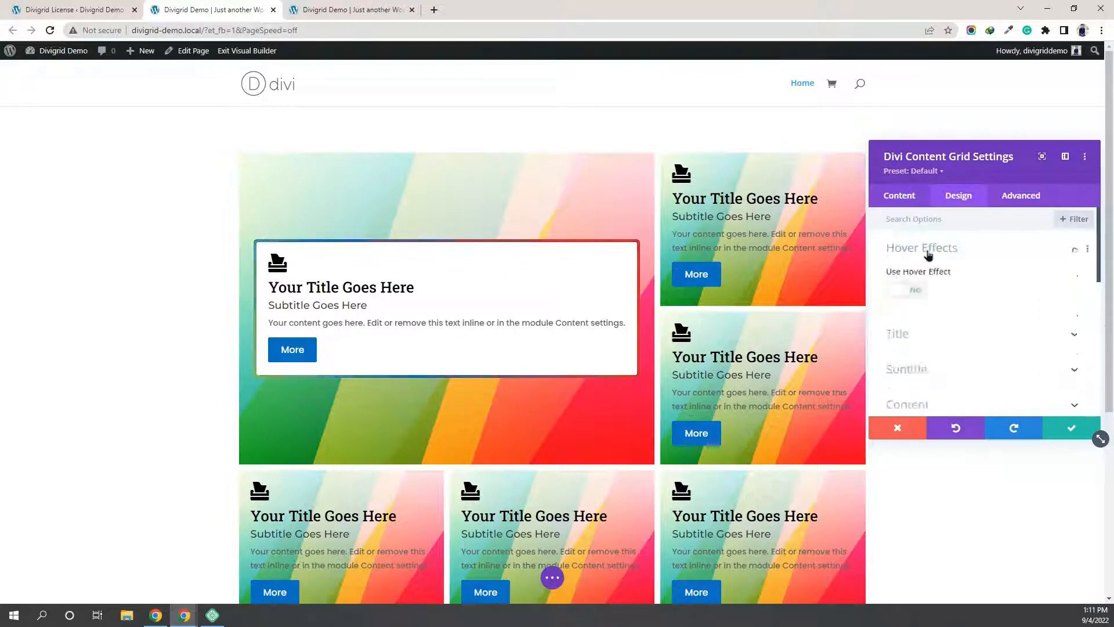
# Step: Enable the hover effect on the content grid and choose the Focus Item style
pyautogui.click(913, 290)
pyautogui.scroll(-1, 977, 277)
pyautogui.click(977, 277)
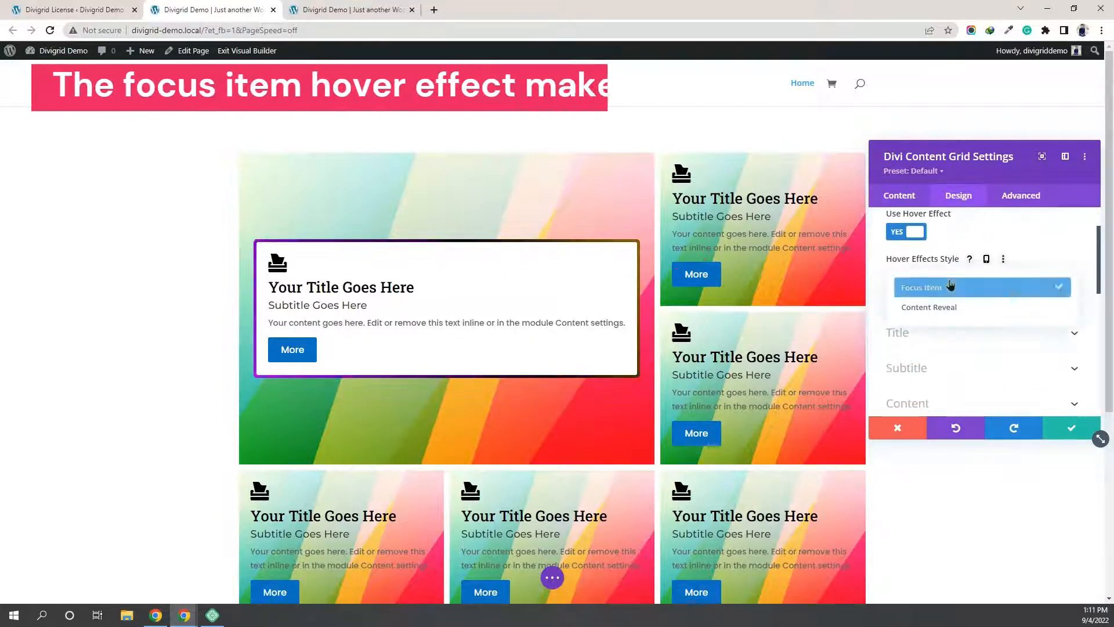
pyautogui.click(917, 288)
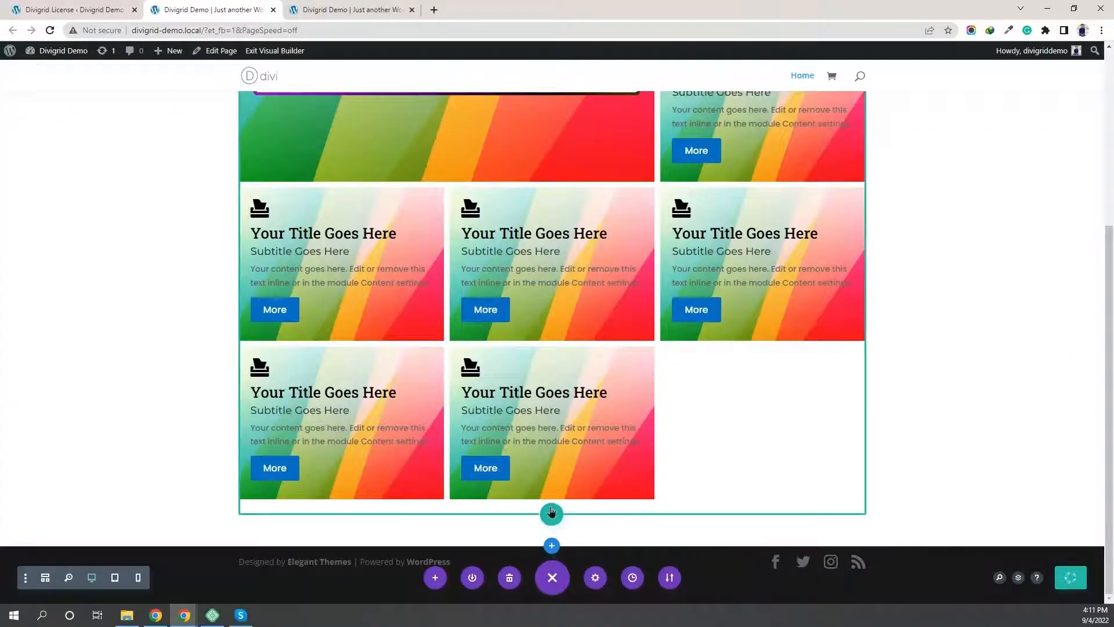
# Step: Insert a new row below the existing grid, add a Divi Content Grid module to it and create its first grid item
pyautogui.click(552, 516)
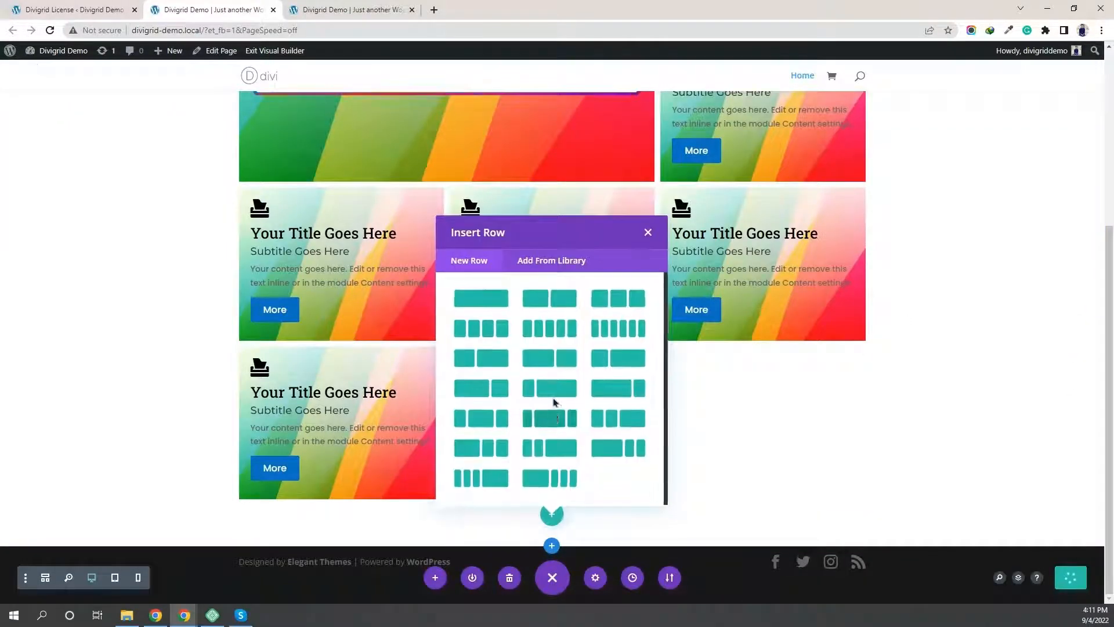
pyautogui.click(567, 342)
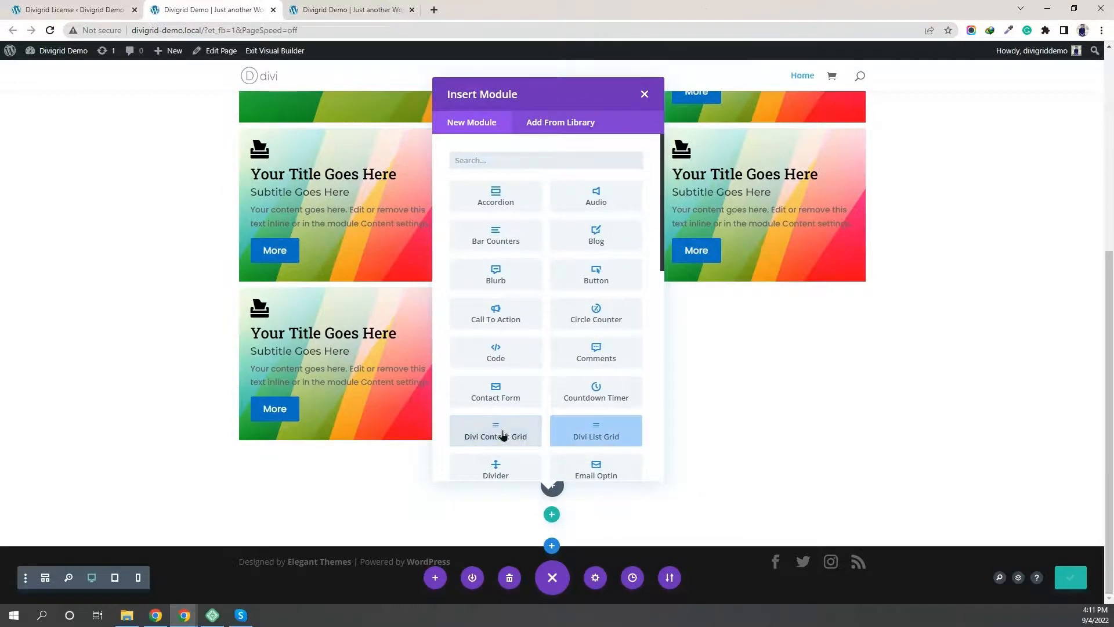
pyautogui.click(501, 434)
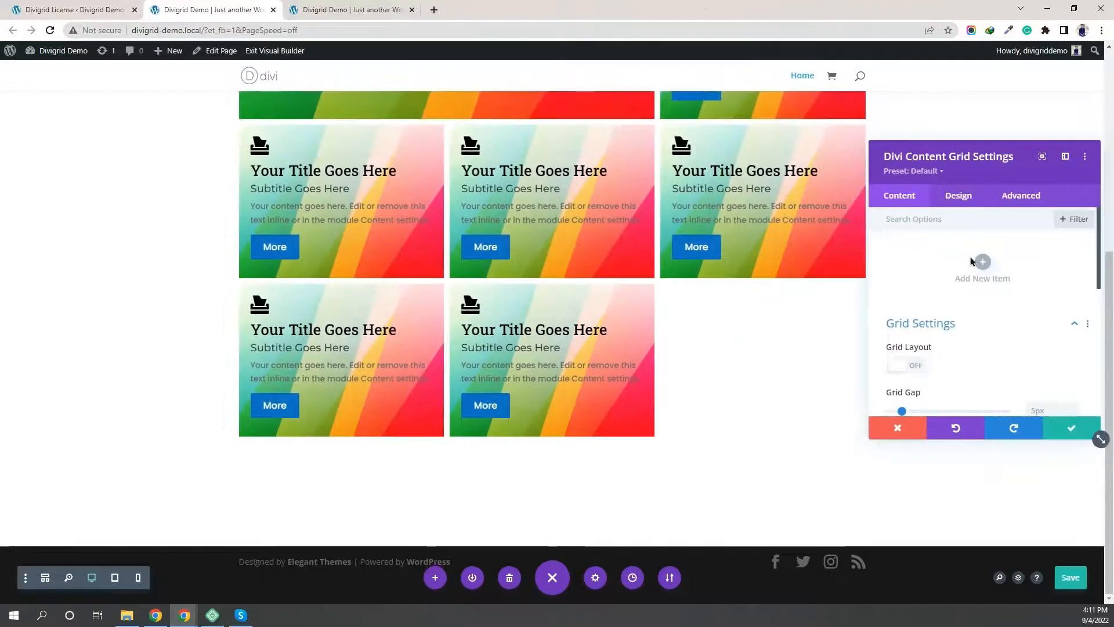
pyautogui.click(983, 262)
pyautogui.scroll(-2, 719, 425)
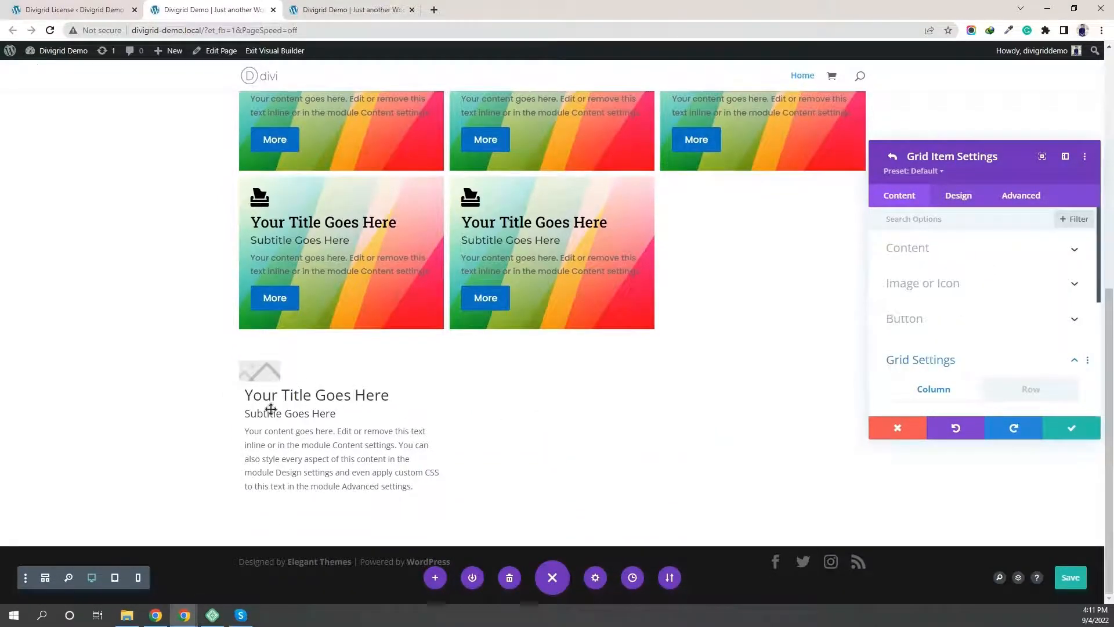
# Step: Set the new grid item's image to img-62.jpg from the media library
pyautogui.click(933, 358)
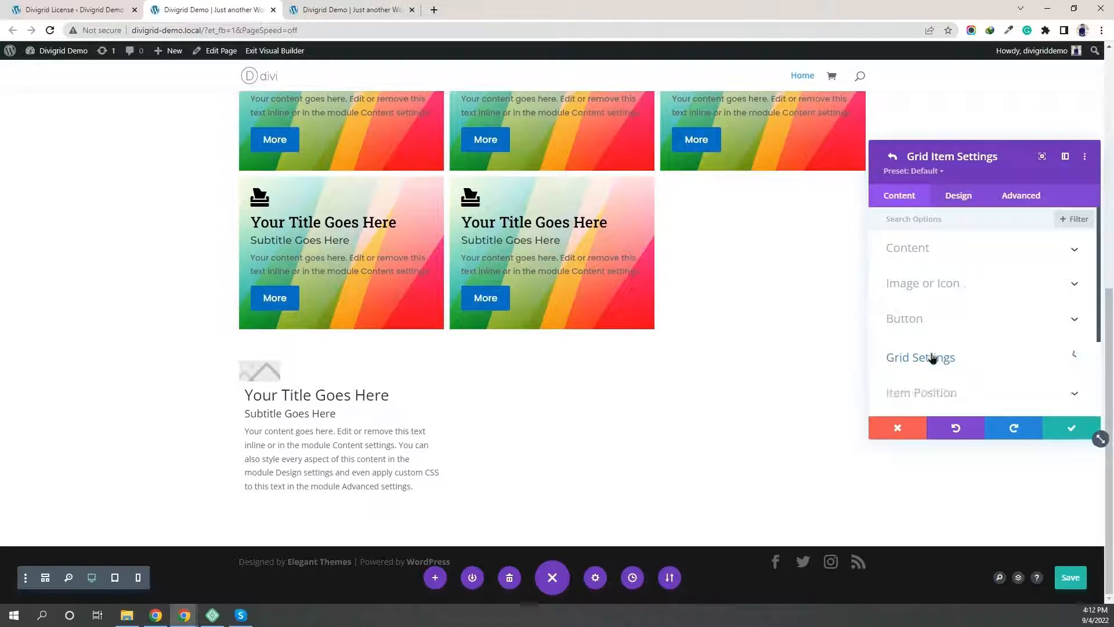
pyautogui.click(941, 278)
pyautogui.click(939, 313)
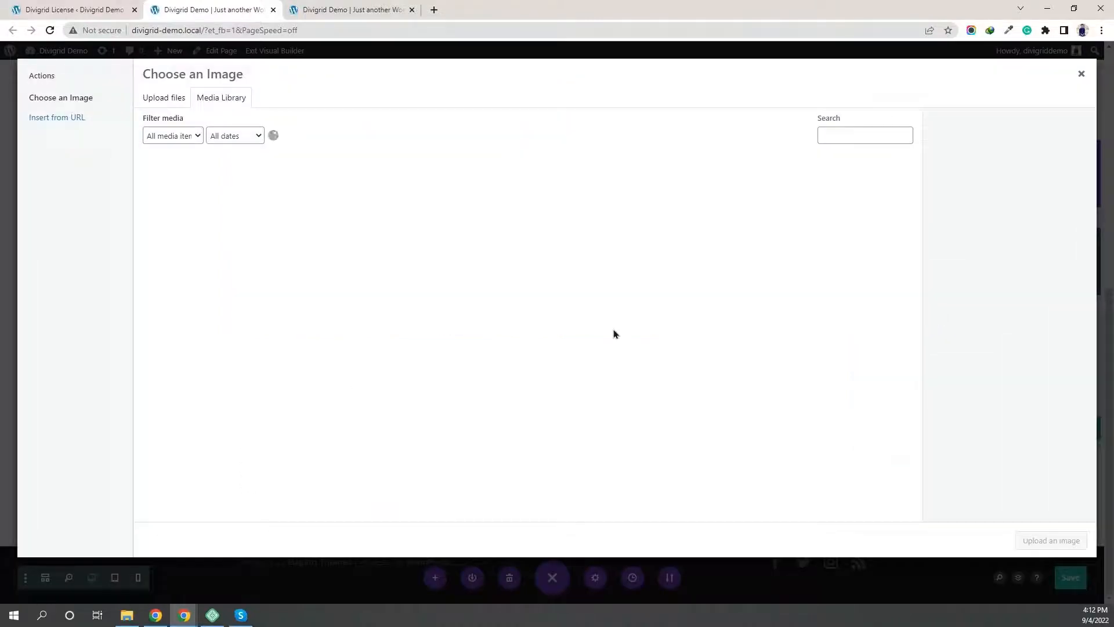
pyautogui.click(853, 195)
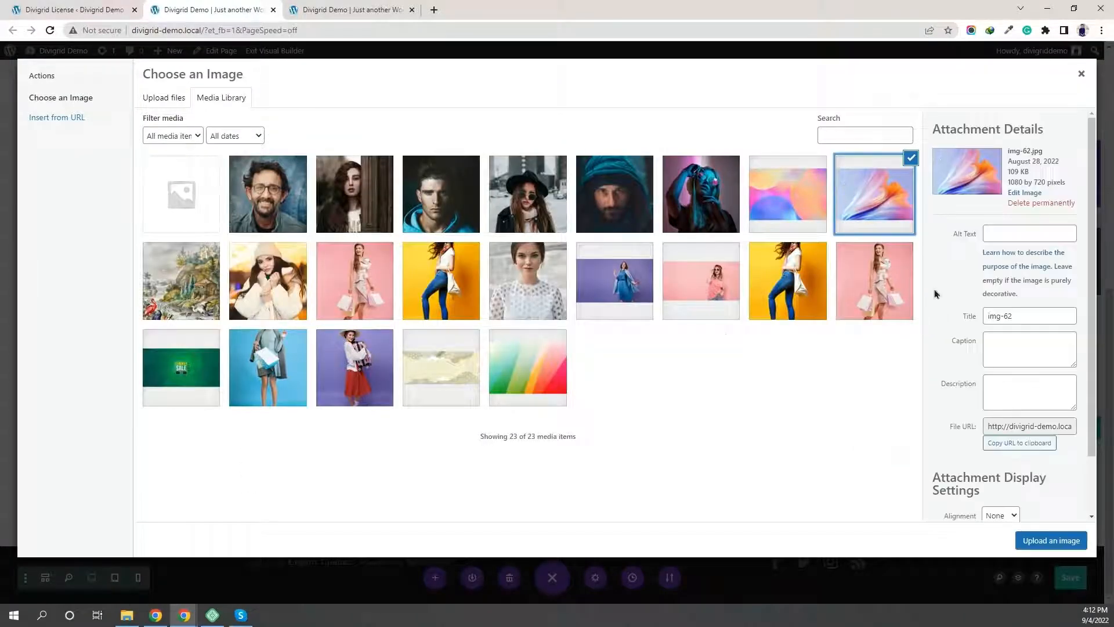
pyautogui.click(1065, 546)
pyautogui.click(950, 225)
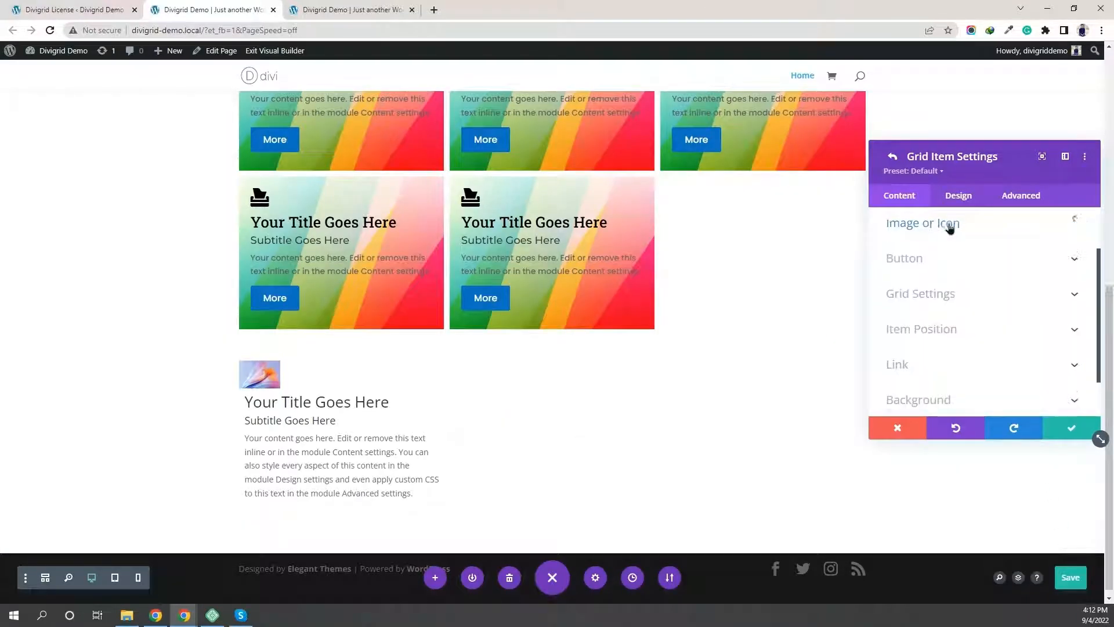
pyautogui.scroll(2, 936, 300)
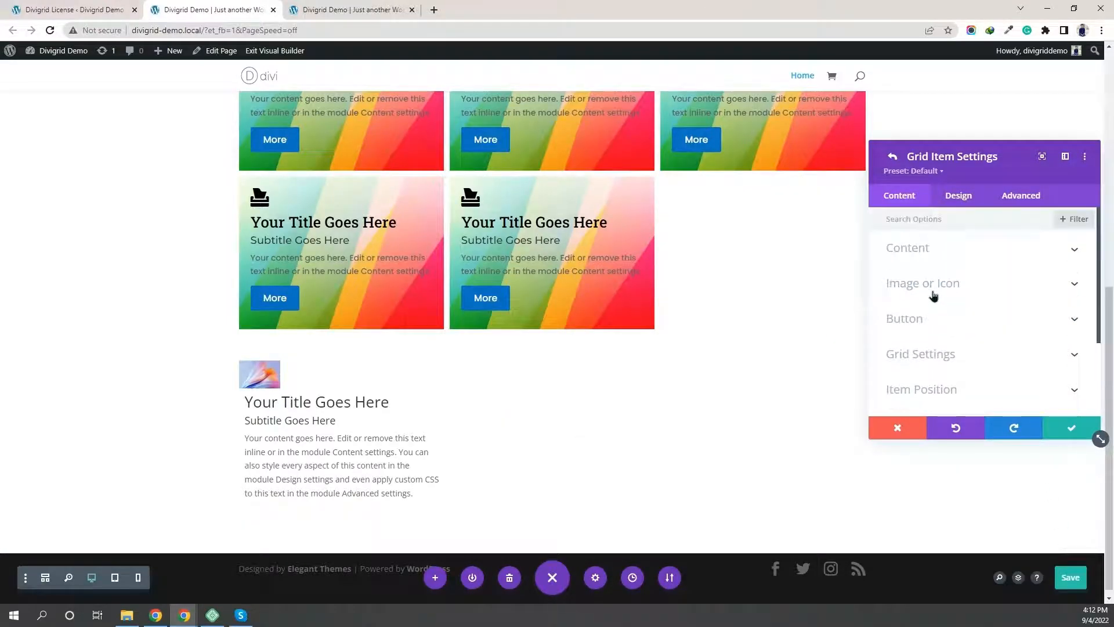
# Step: Save the grid item and enable the new module's hover effect with the Content Reveal style
pyautogui.click(1055, 429)
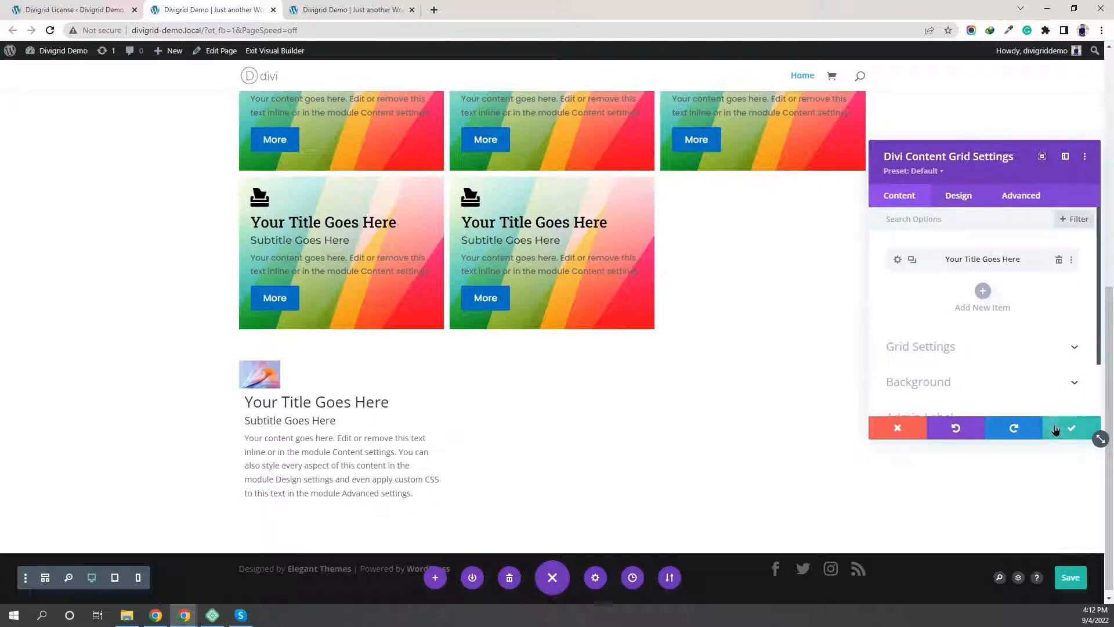
pyautogui.click(954, 198)
pyautogui.click(921, 248)
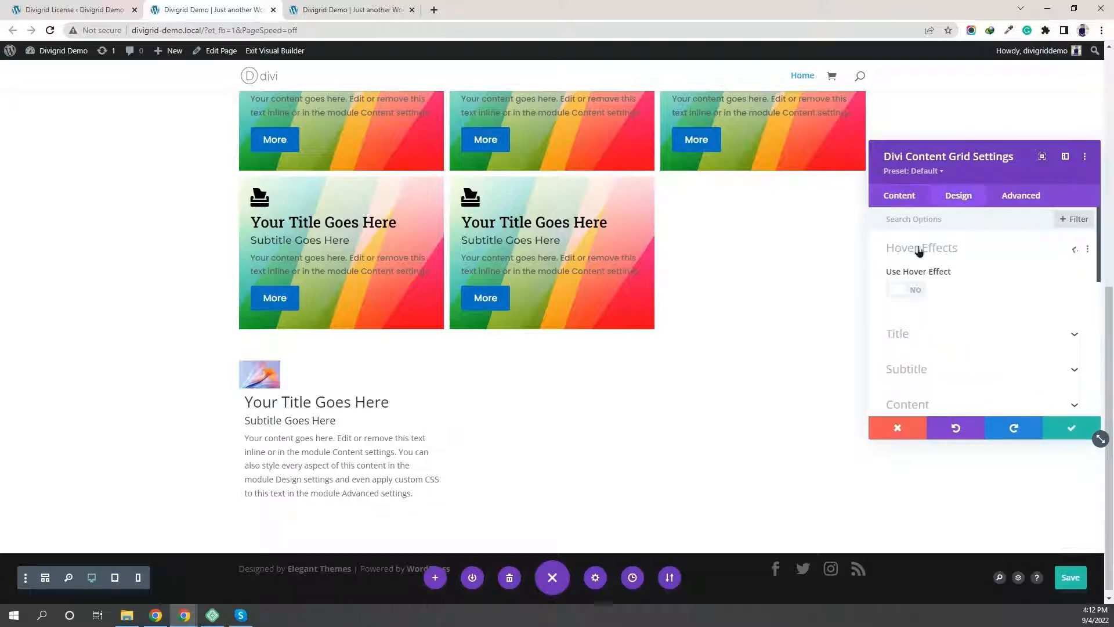
pyautogui.click(911, 292)
pyautogui.click(928, 336)
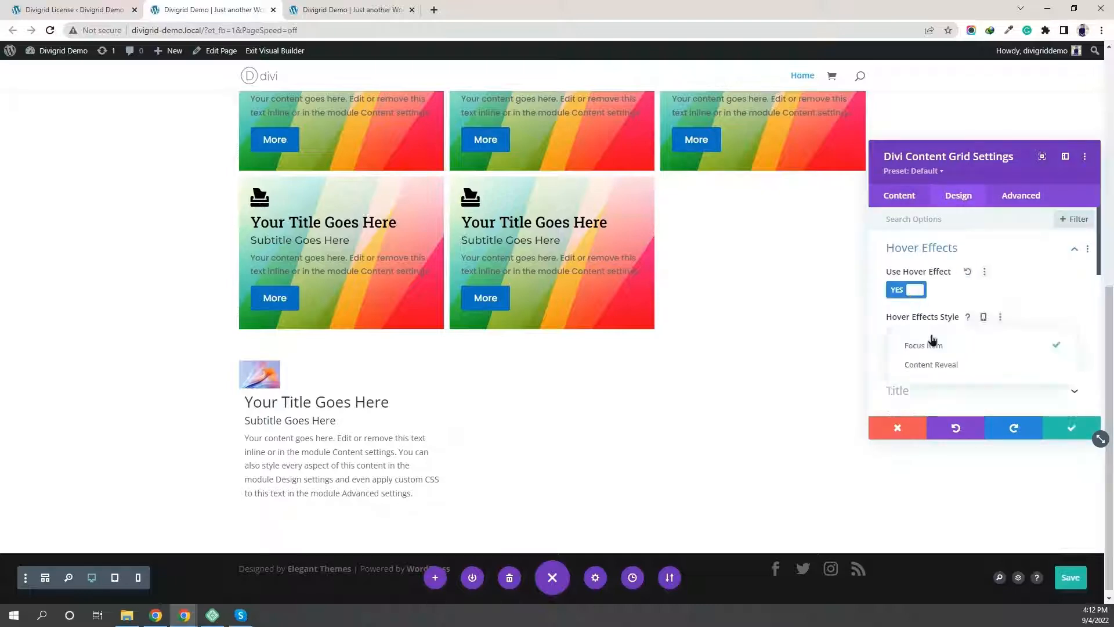
pyautogui.click(928, 366)
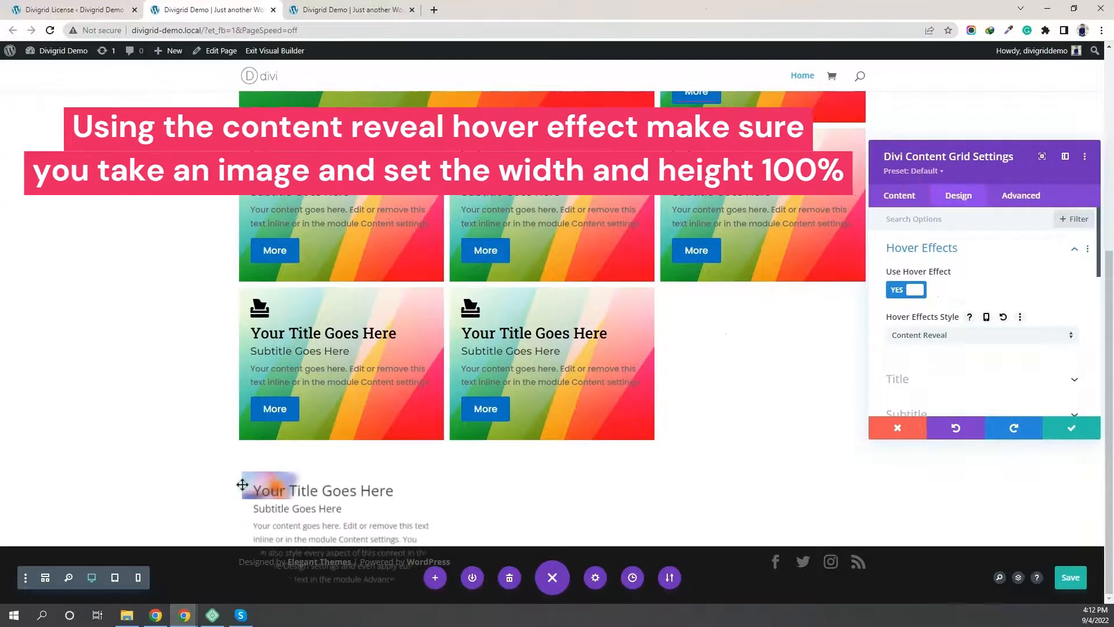
pyautogui.click(933, 250)
# Step: Reopen the grid item and delete its content text from "You can also style every aspect" to the end
pyautogui.click(909, 200)
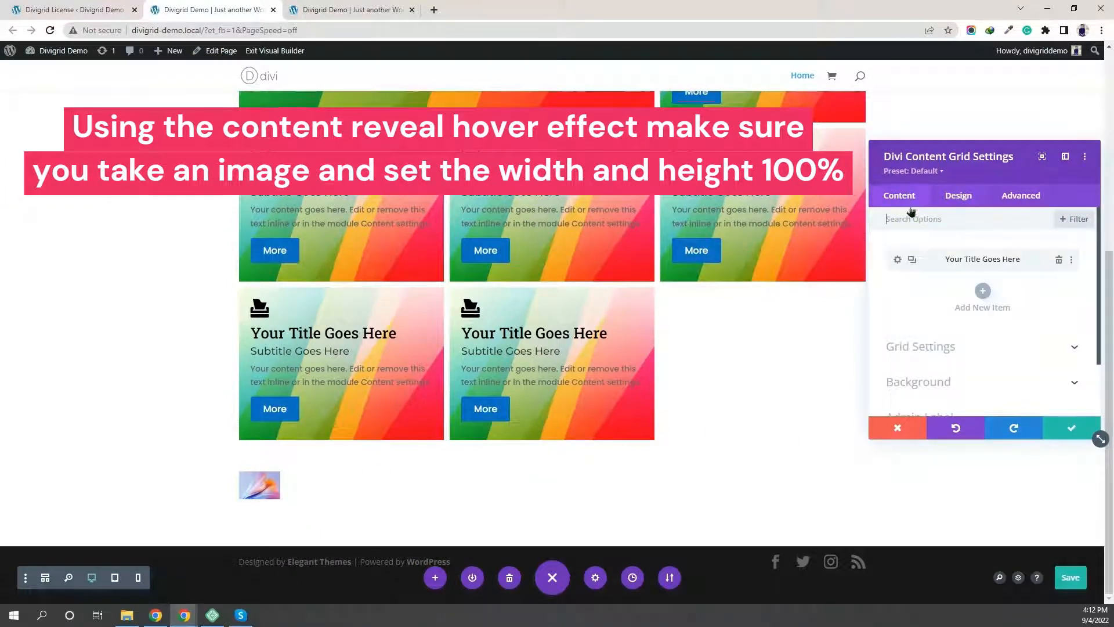
pyautogui.click(897, 260)
pyautogui.click(925, 255)
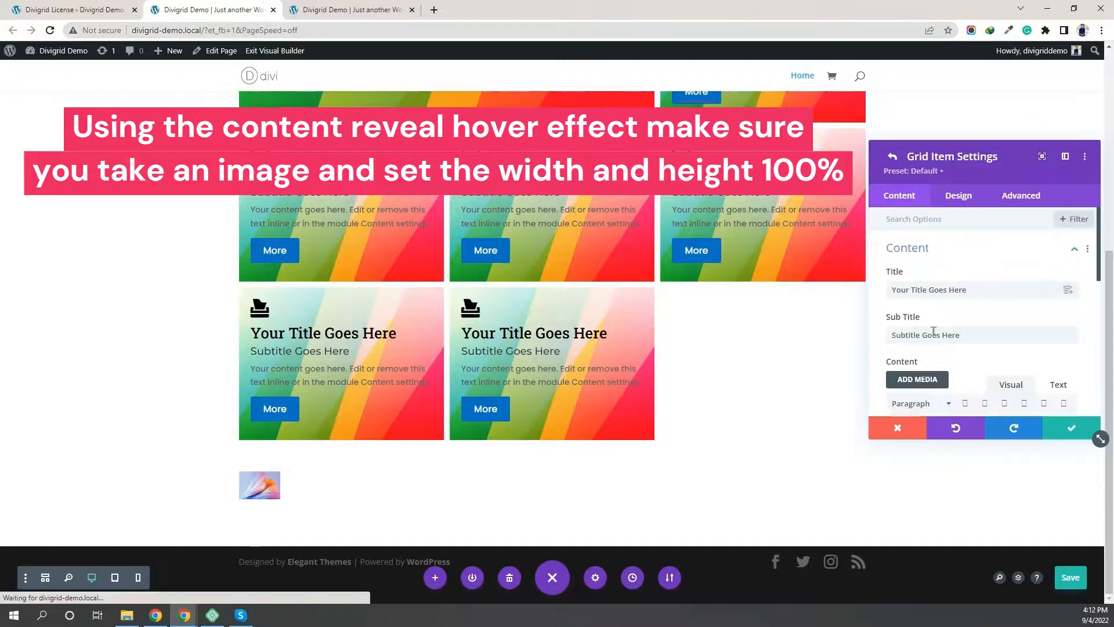
pyautogui.scroll(-3, 937, 332)
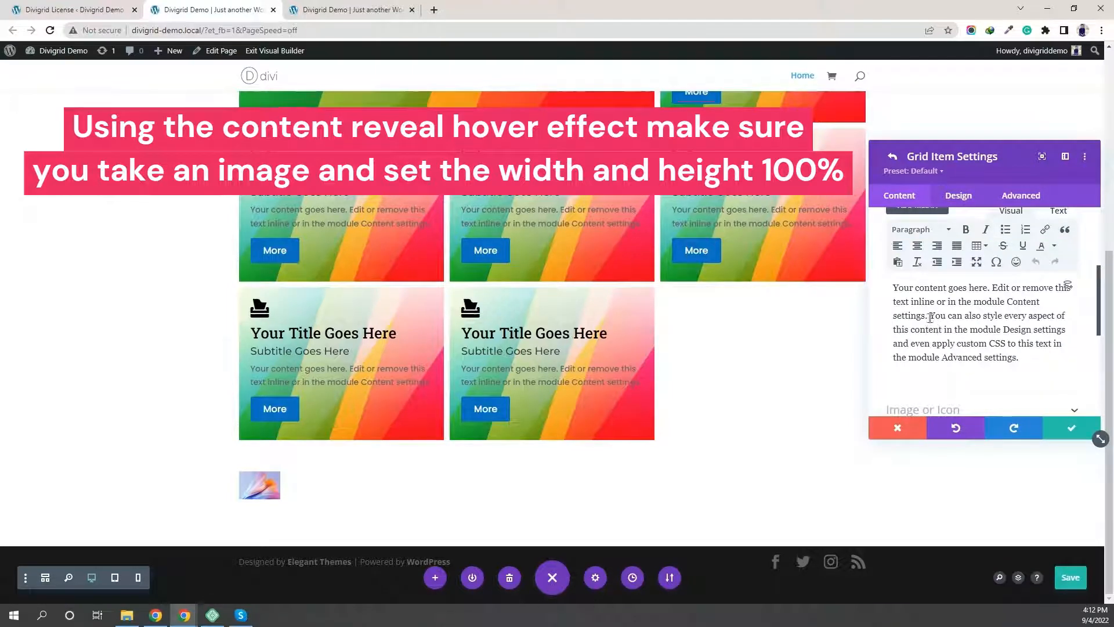
pyautogui.moveTo(930, 318); pyautogui.dragTo(1032, 365)
pyautogui.press('BackSpace')
pyautogui.scroll(5, 1019, 350)
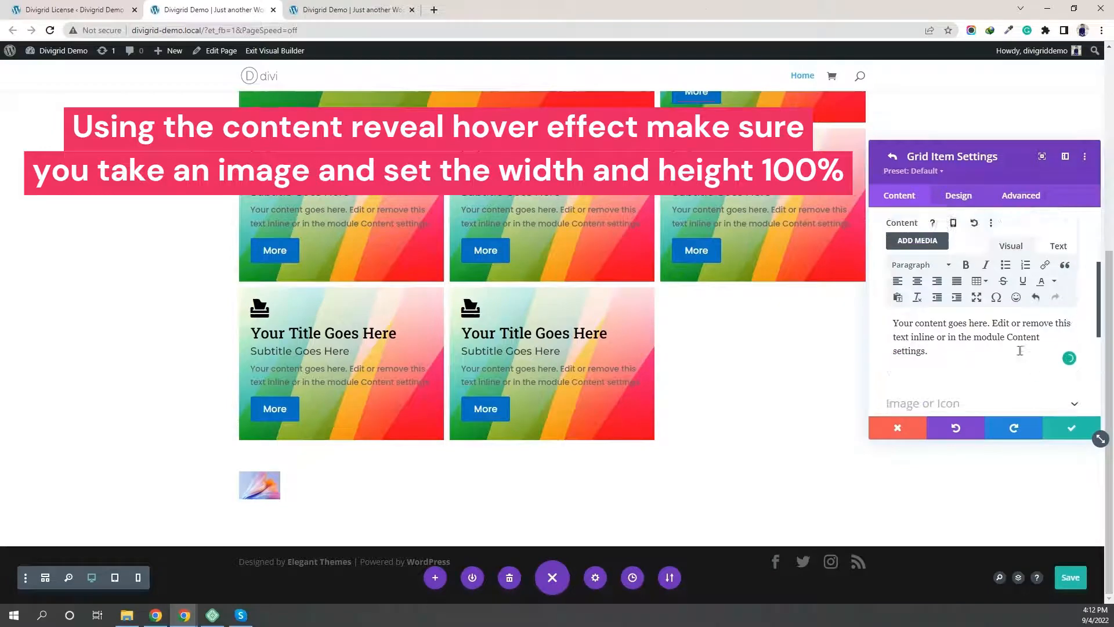
pyautogui.click(926, 252)
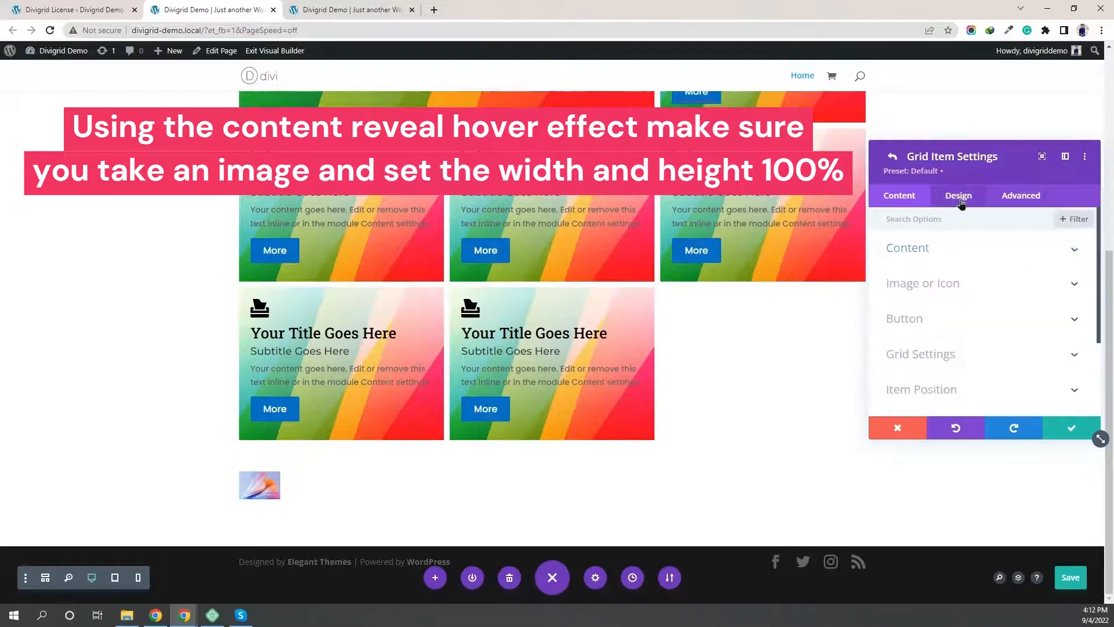
# Step: Set the grid item's Image/Icon Container width and Image Height both to 100% in its Image/Icon Settings
pyautogui.click(958, 196)
pyautogui.scroll(-3, 963, 281)
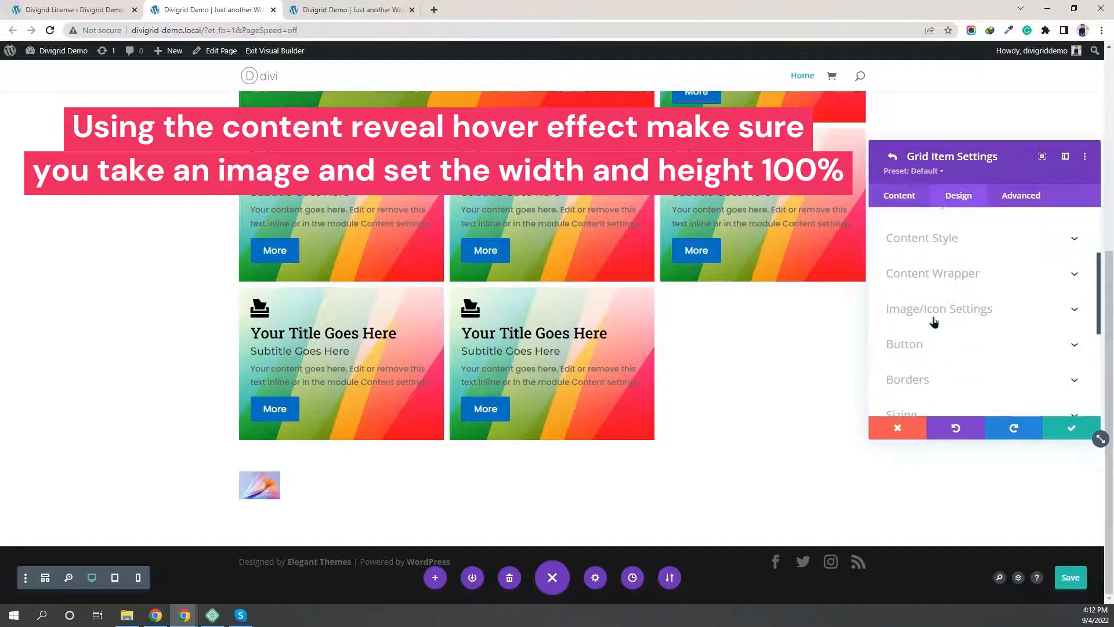
pyautogui.click(932, 316)
pyautogui.scroll(-2, 961, 316)
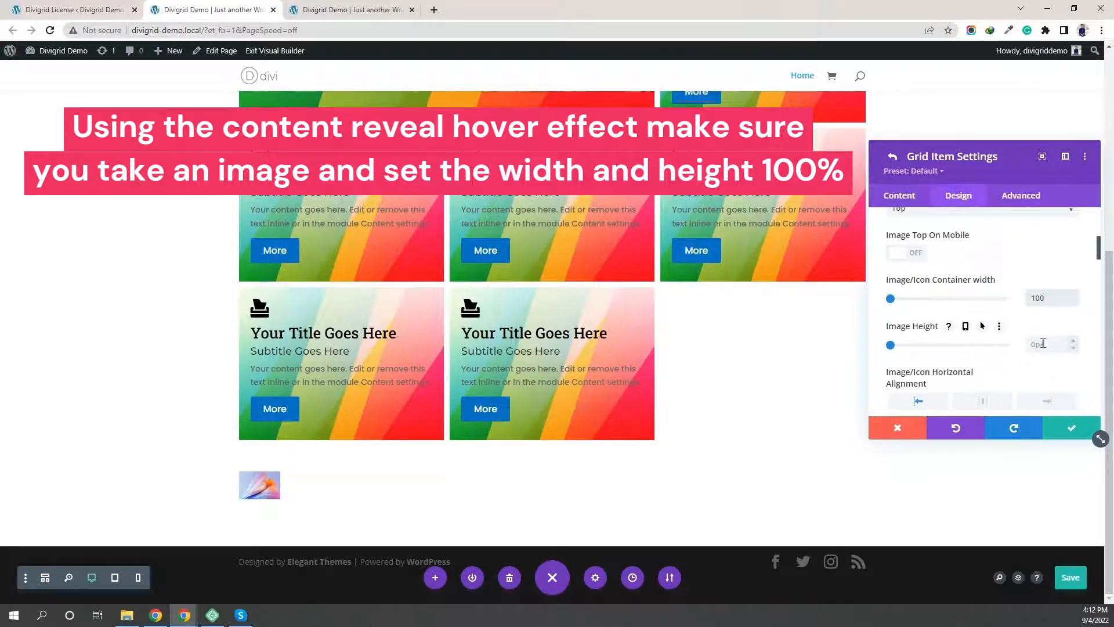
pyautogui.click(1043, 344)
pyautogui.write('100')
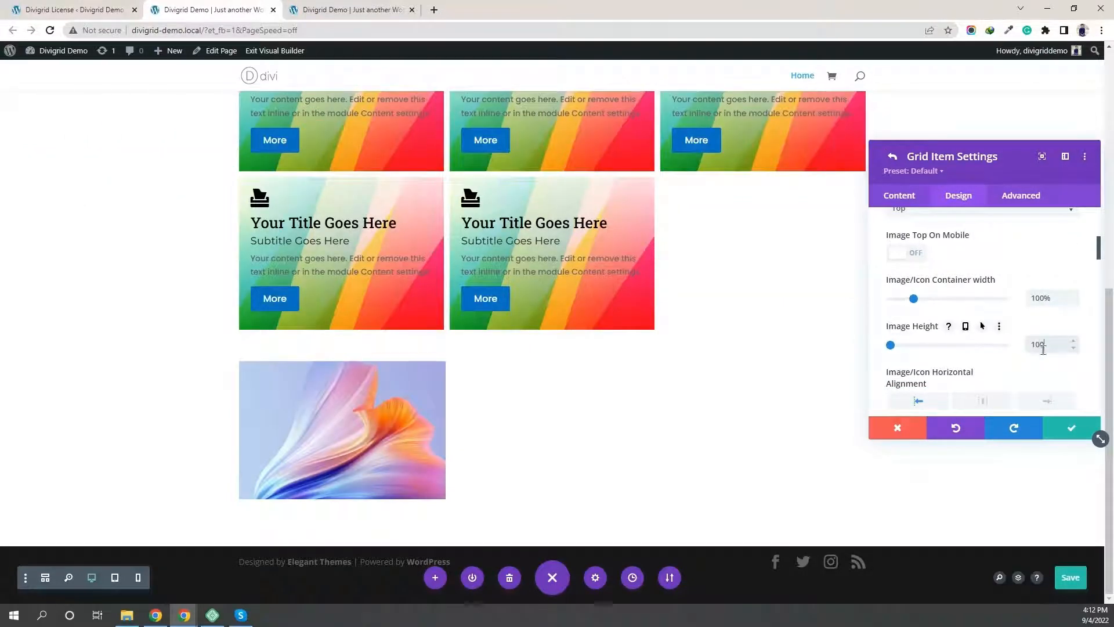
pyautogui.write('px')
pyautogui.press('BackSpace')
pyautogui.press('BackSpace')
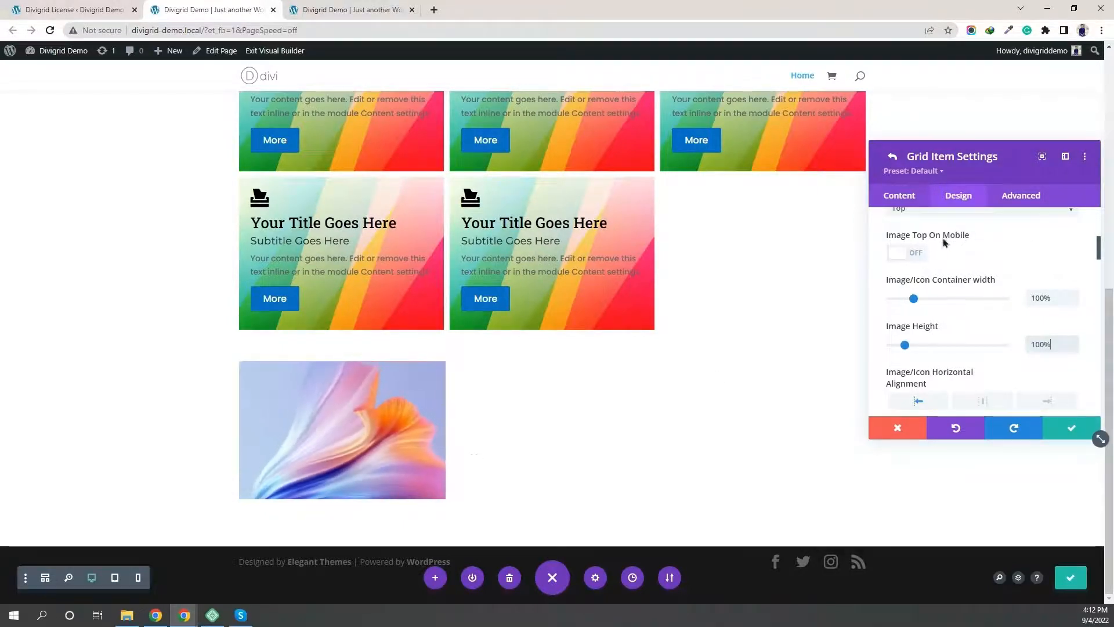
pyautogui.scroll(3, 940, 255)
pyautogui.click(914, 345)
# Step: Set the grid item's button text to More
pyautogui.click(899, 196)
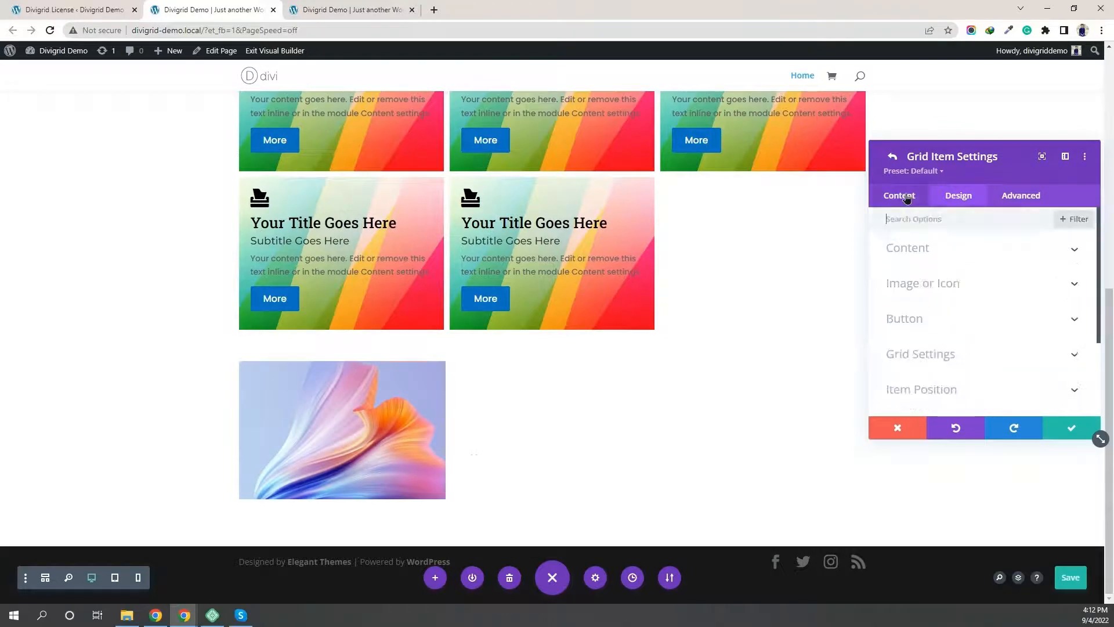
pyautogui.scroll(-1, 922, 331)
pyautogui.click(922, 266)
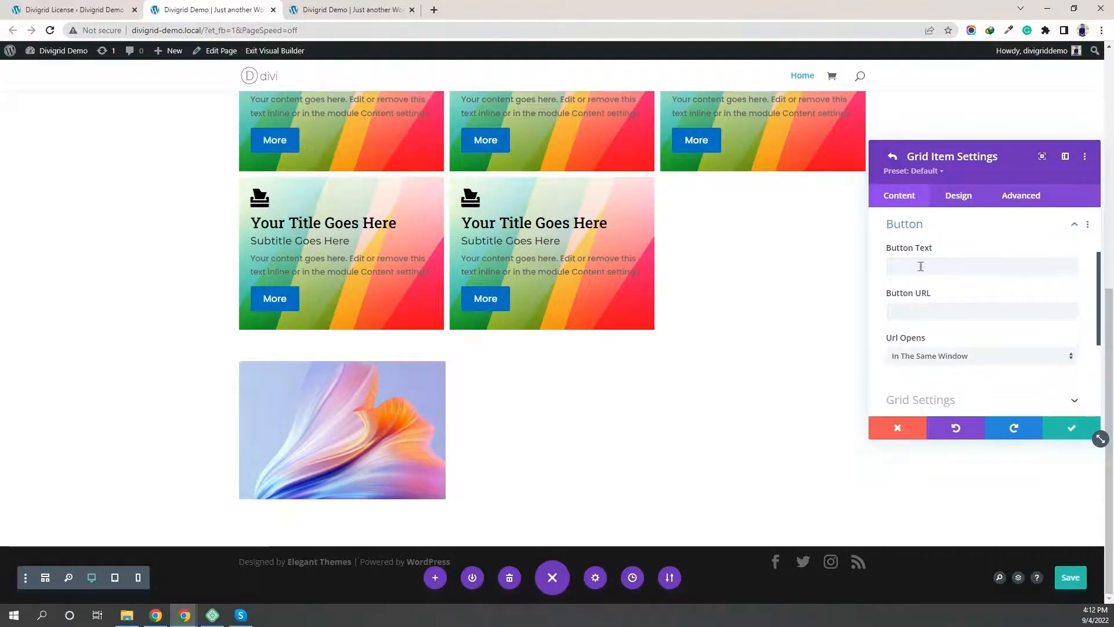
pyautogui.click(920, 266)
pyautogui.write('MO')
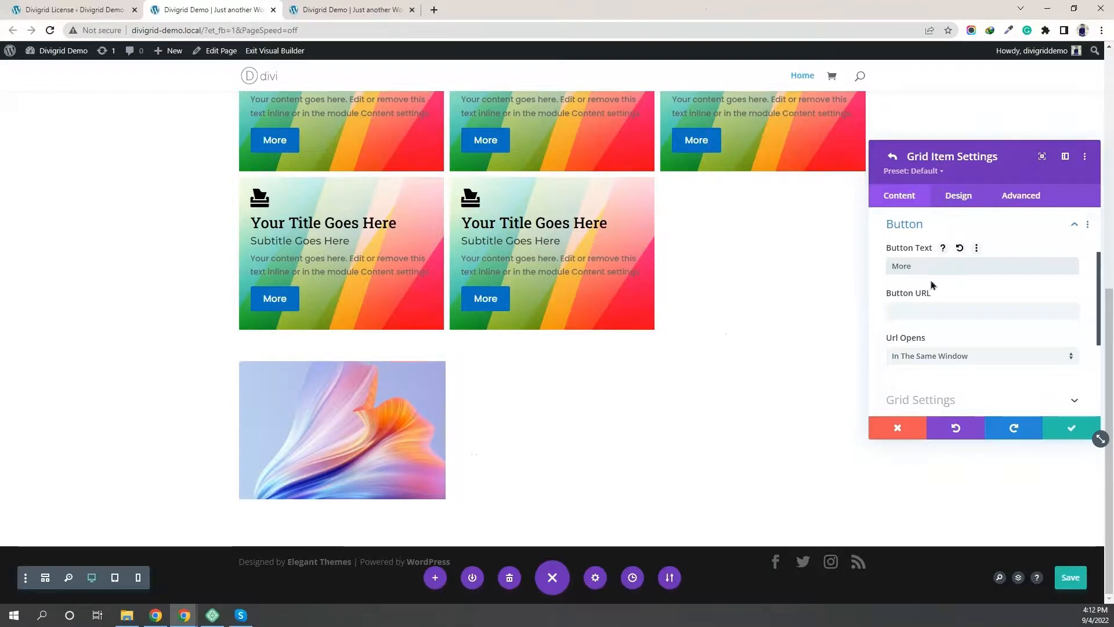
pyautogui.click(922, 309)
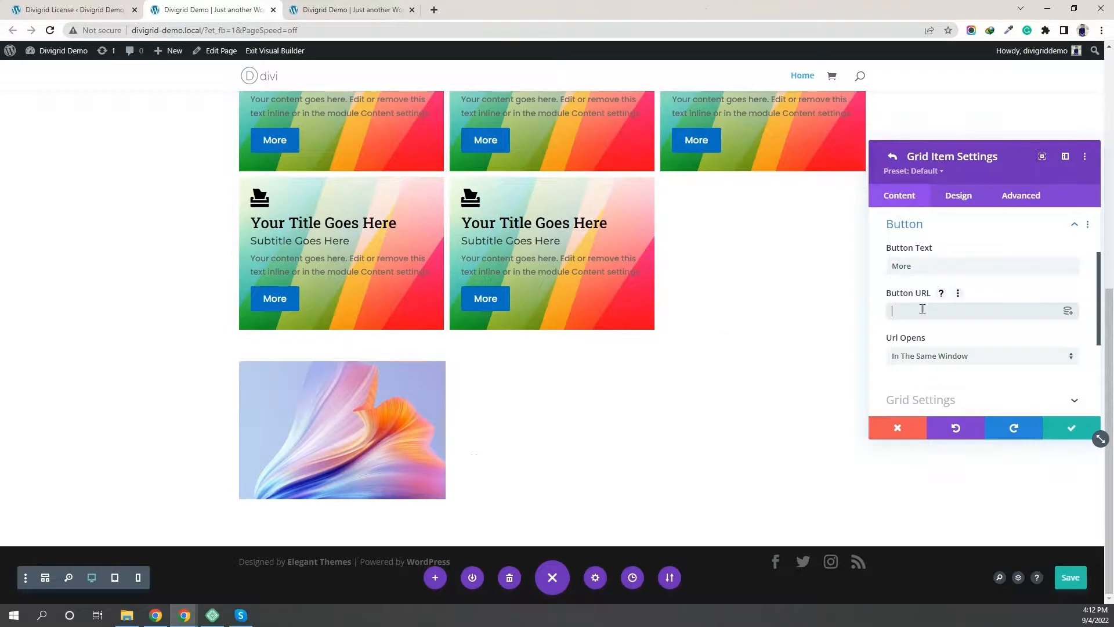
pyautogui.moveTo(360, 424)
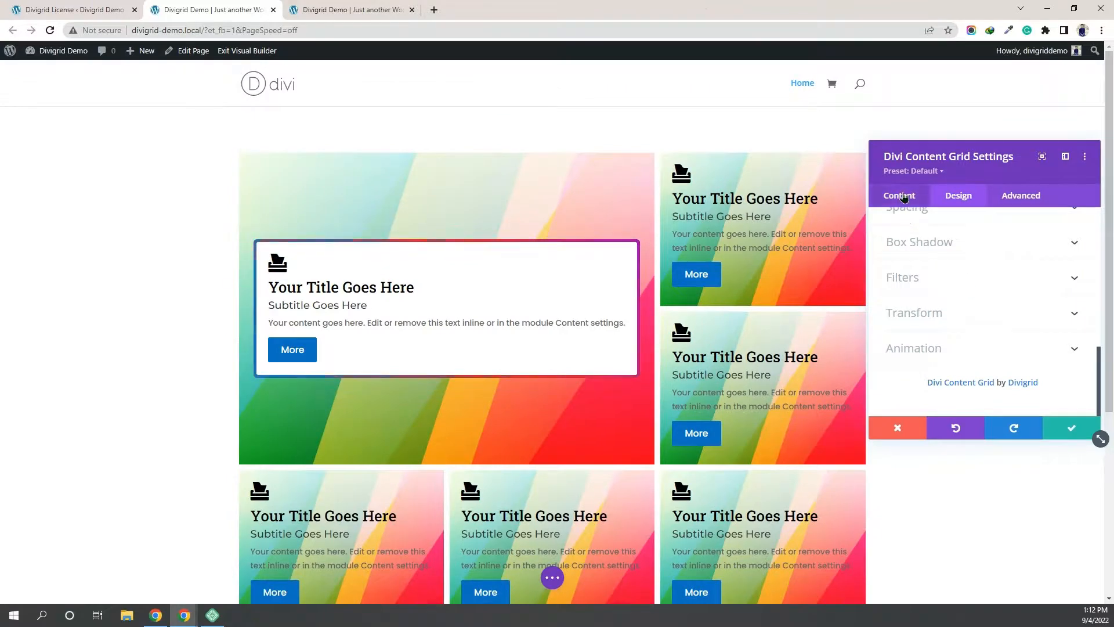
# Step: Look through the original content grid's items and content options, and save the module's settings
pyautogui.click(901, 196)
pyautogui.scroll(-5, 898, 261)
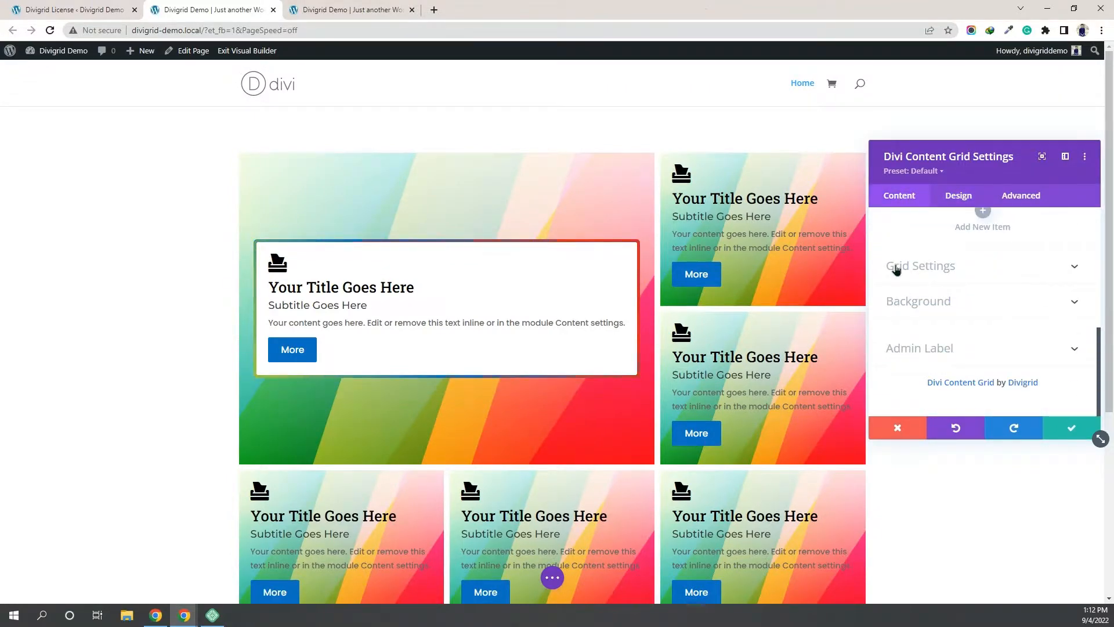
pyautogui.scroll(3, 897, 268)
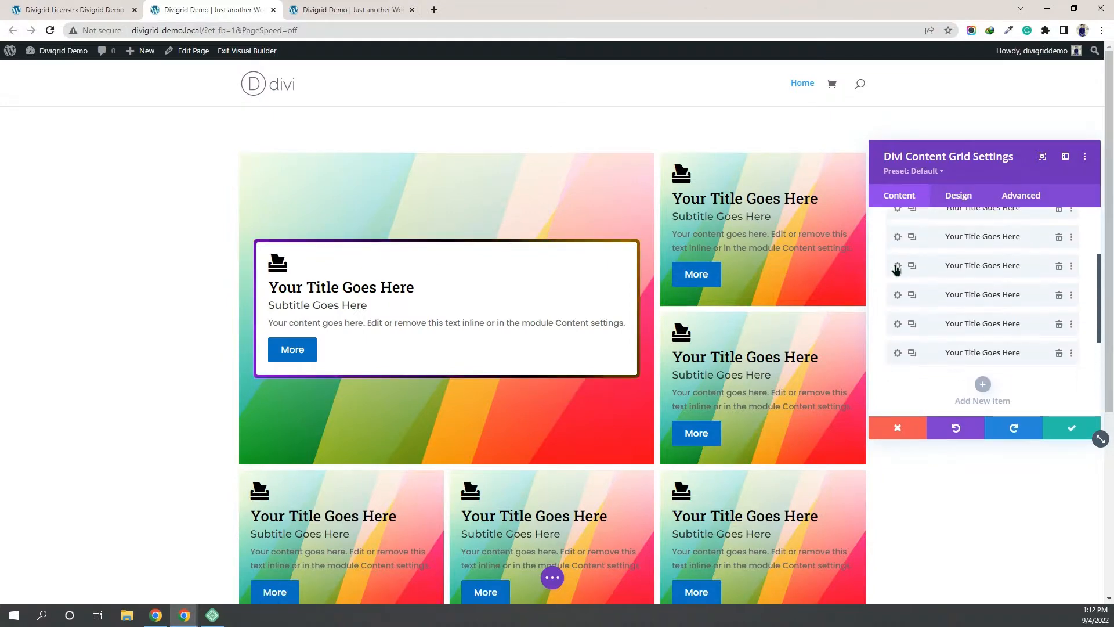
pyautogui.scroll(2, 896, 268)
pyautogui.click(1076, 428)
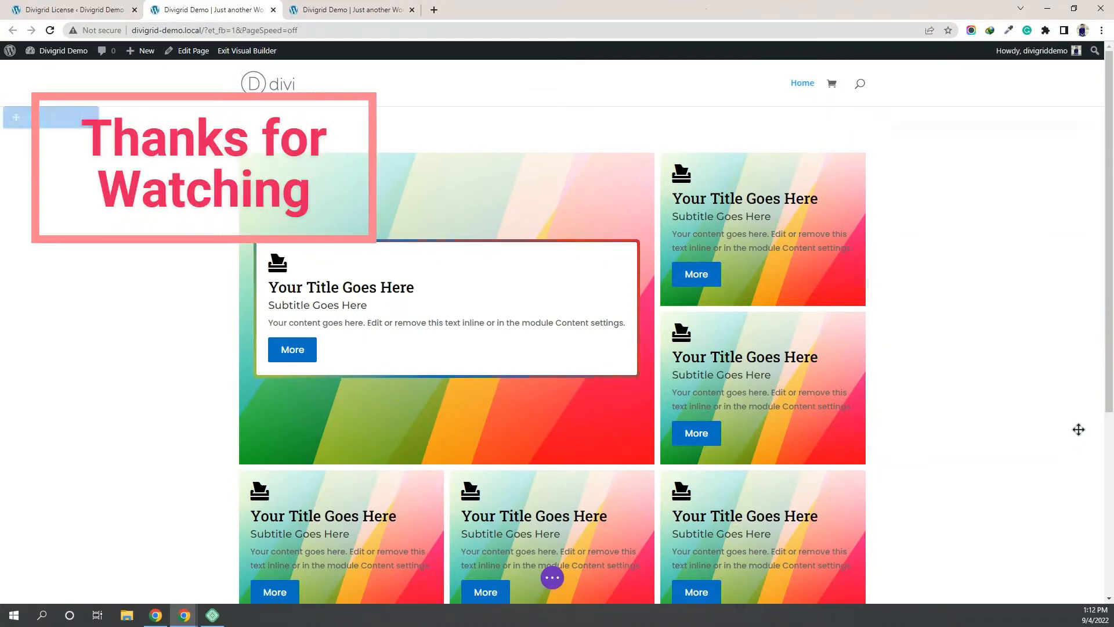